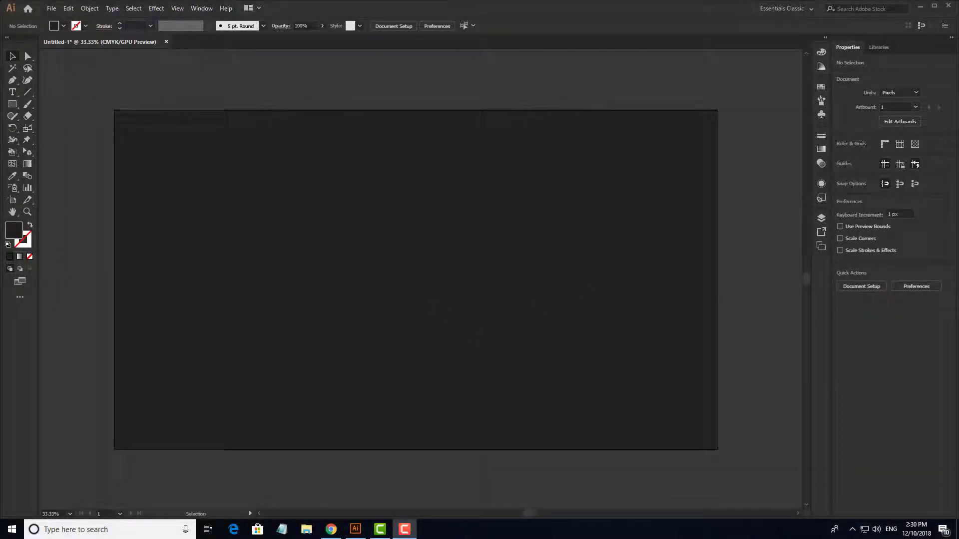
left_click(439, 292)
key("z")
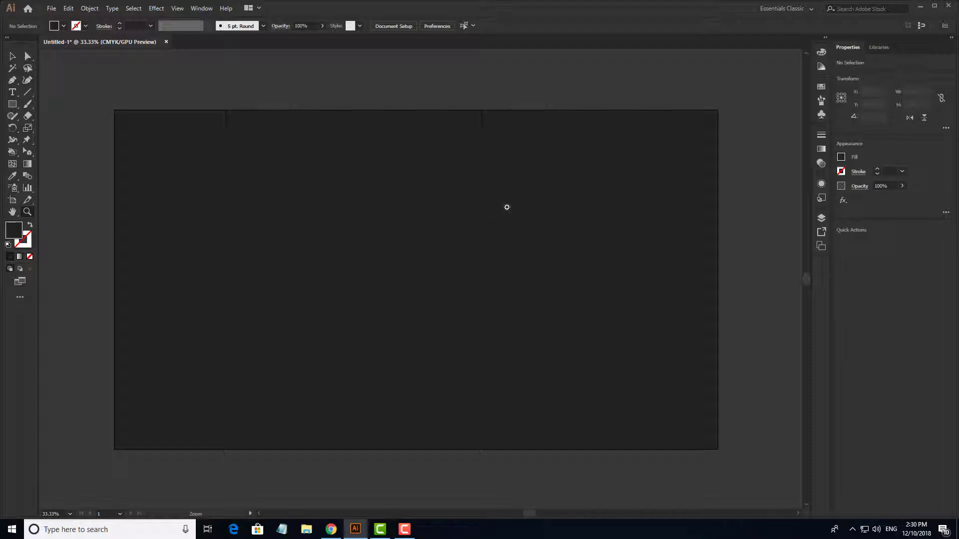
mouse_move(508, 208)
left_mouse_down()
mouse_move(404, 220)
mouse_move(533, 206)
mouse_move(512, 207)
left_mouse_up()
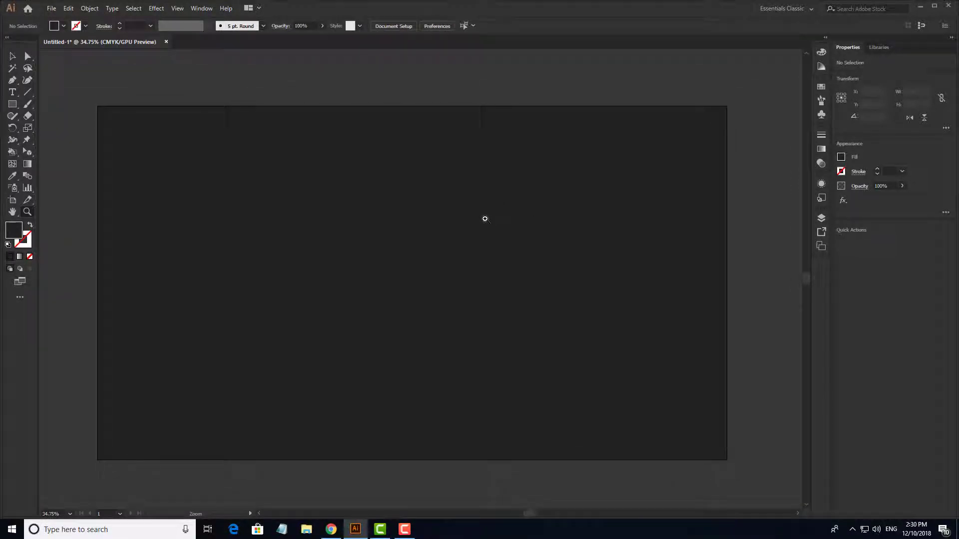
key("v")
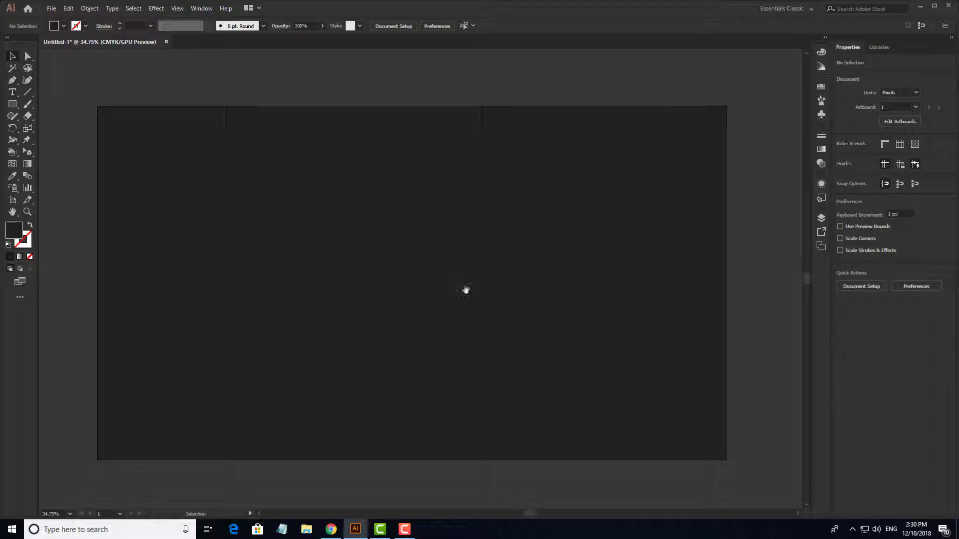
mouse_move(465, 289)
left_mouse_down()
mouse_move(480, 316)
mouse_move(475, 291)
mouse_move(467, 292)
left_mouse_up()
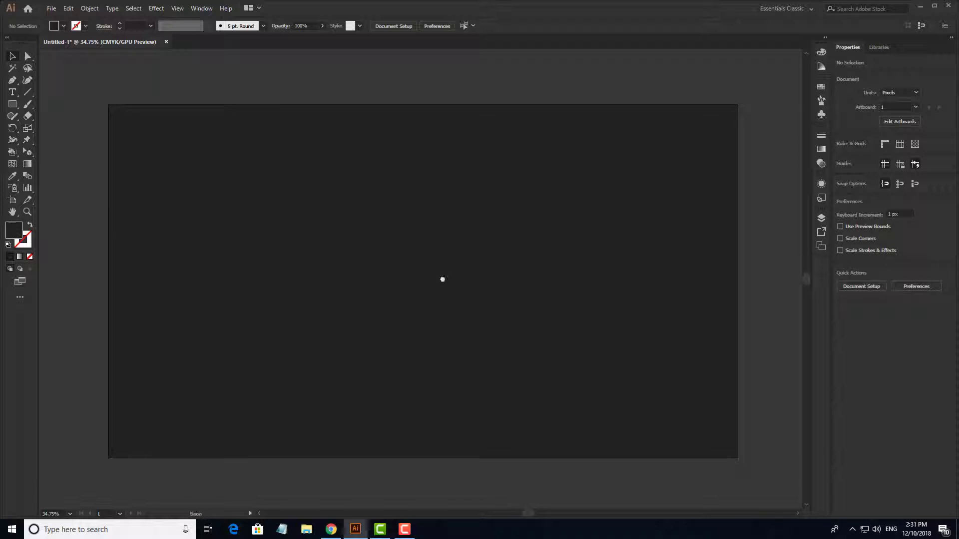
left_click_drag(443, 280, 439, 272)
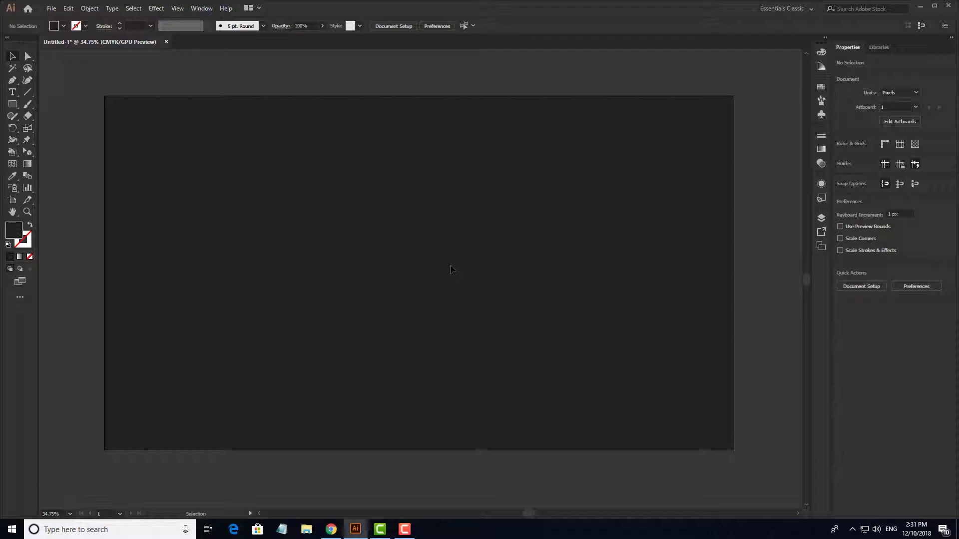
Draw a circle about 386 px in diameter near the middle of the artboard with the Ellipse tool and select it.
key("shift+m")
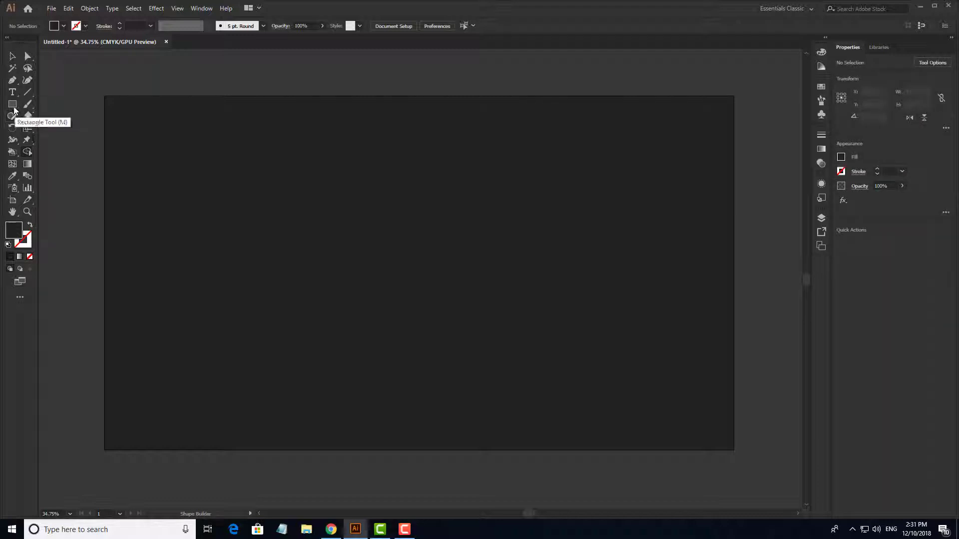
left_click(13, 105)
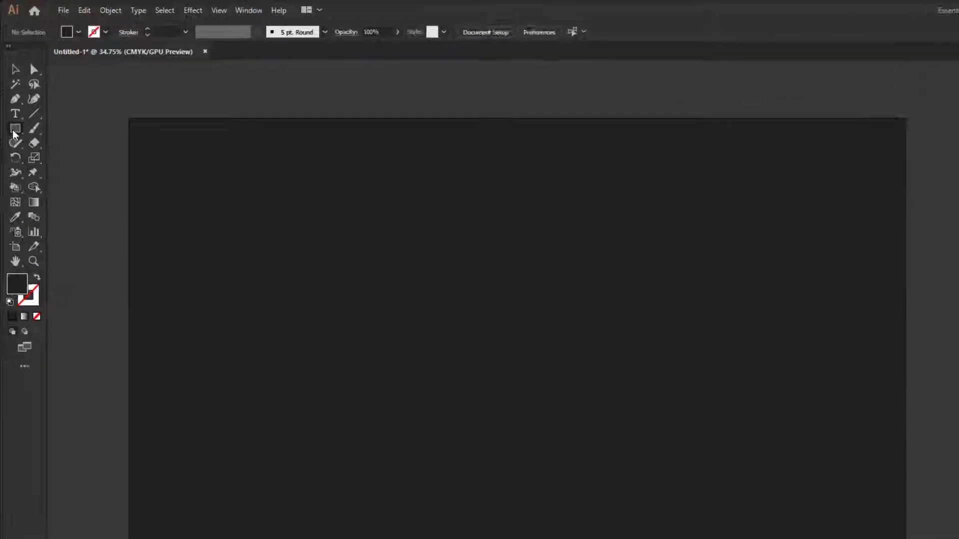
left_click(14, 130)
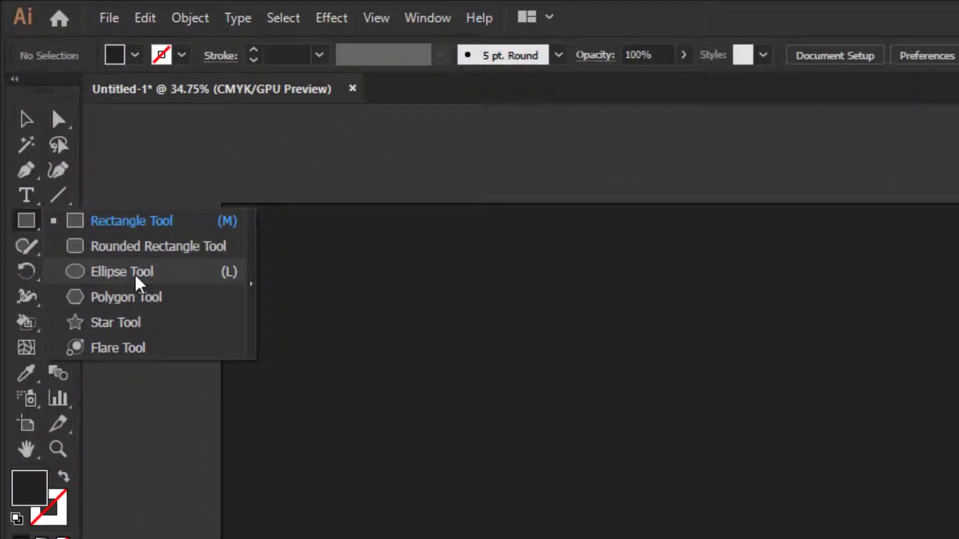
left_click(134, 280)
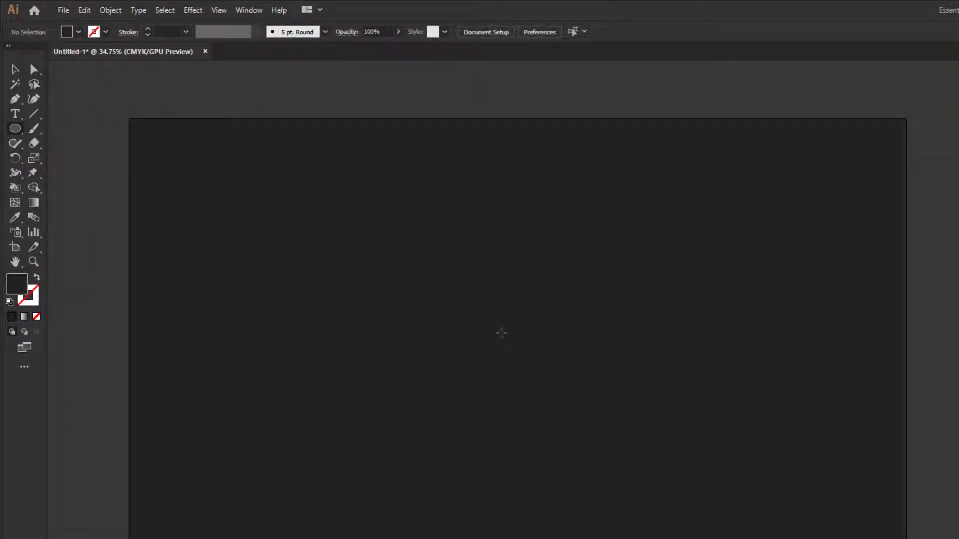
left_click_drag(501, 333, 561, 368)
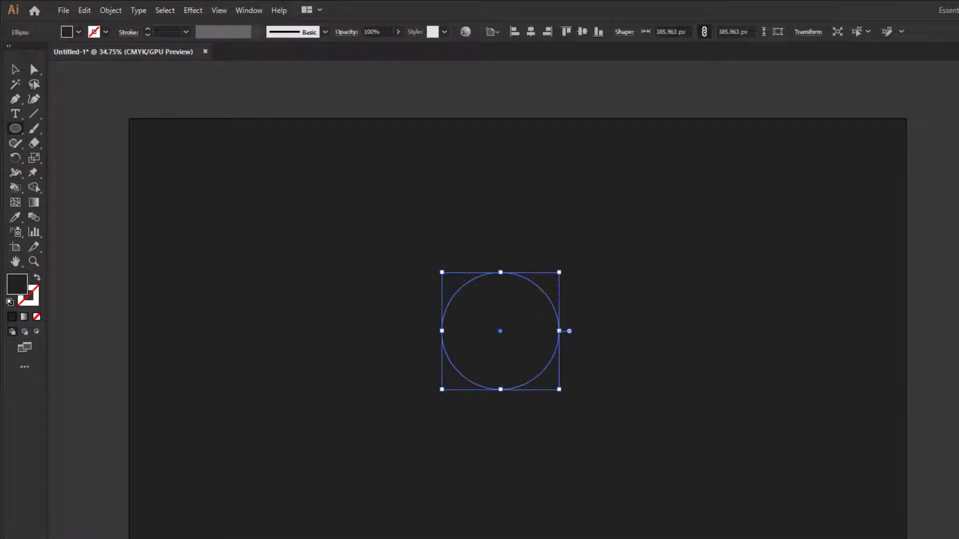
key("v")
left_click_drag(336, 235, 553, 369)
left_click_drag(333, 242, 580, 372)
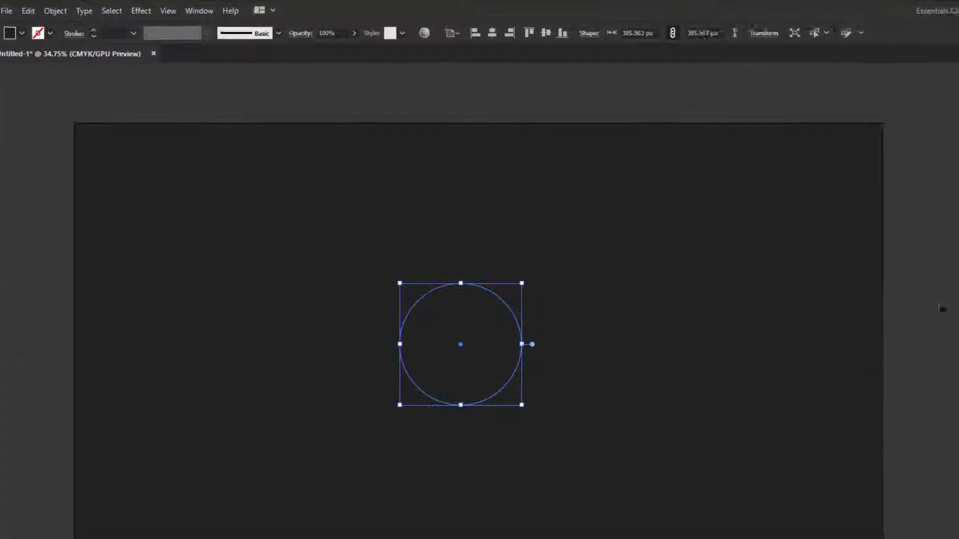
Fill the circle with white and swap fill and stroke so it has only a white outline.
left_click(810, 289)
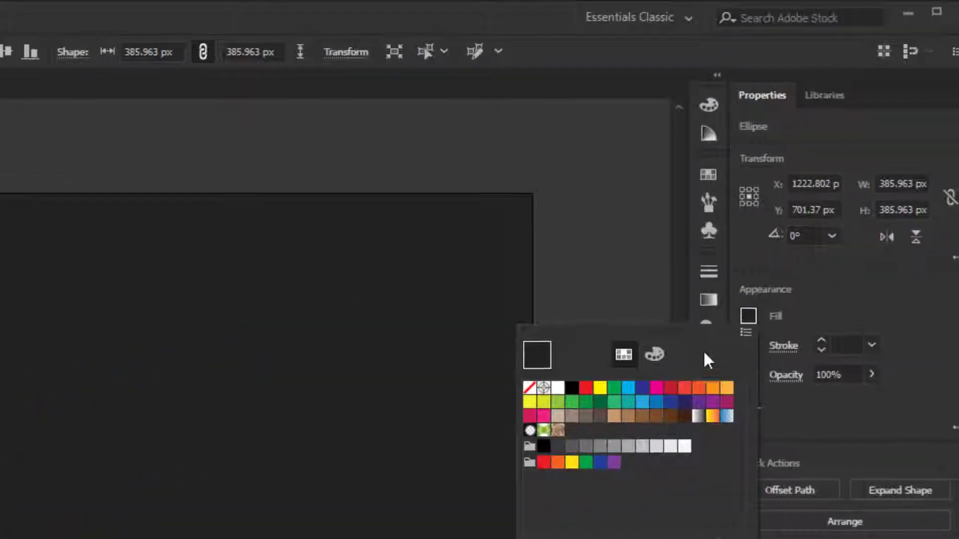
left_click(558, 388)
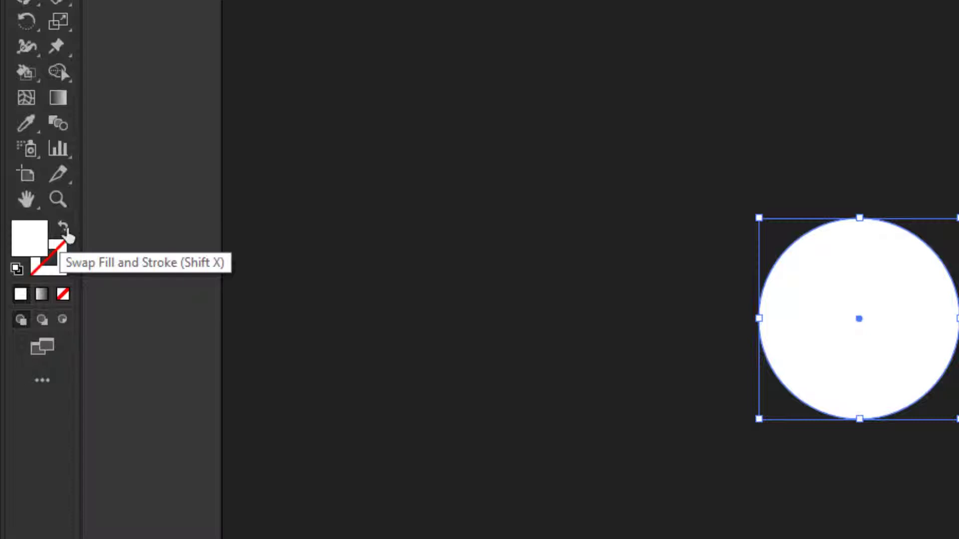
left_click(65, 231)
left_click(638, 291)
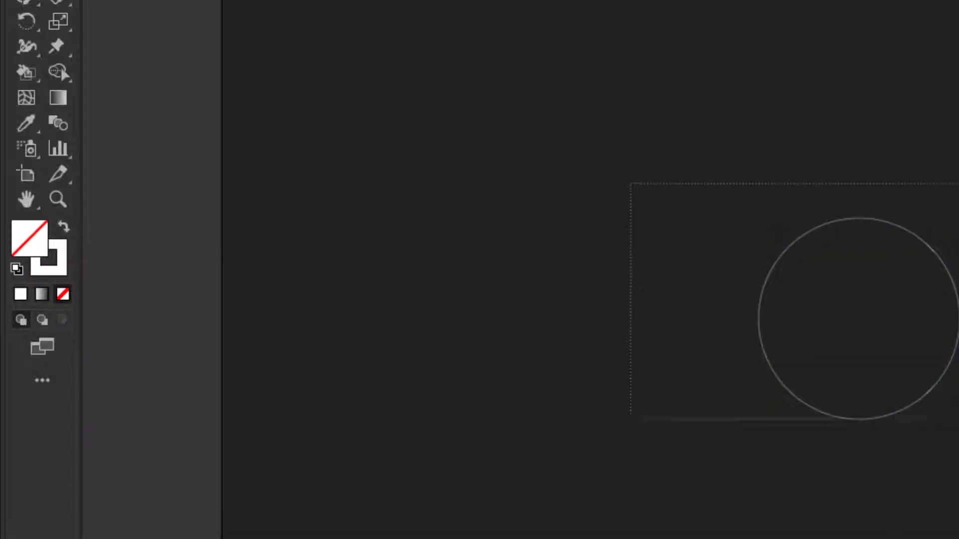
Set the circle's stroke weight to 4 pt.
left_click_drag(631, 183, 956, 417)
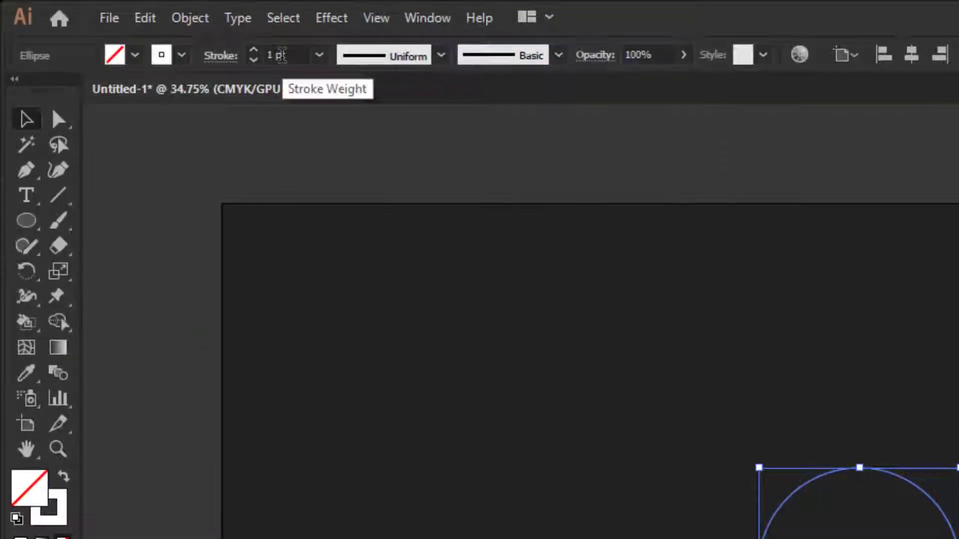
scroll(282, 55, "up", 3)
left_click(465, 533)
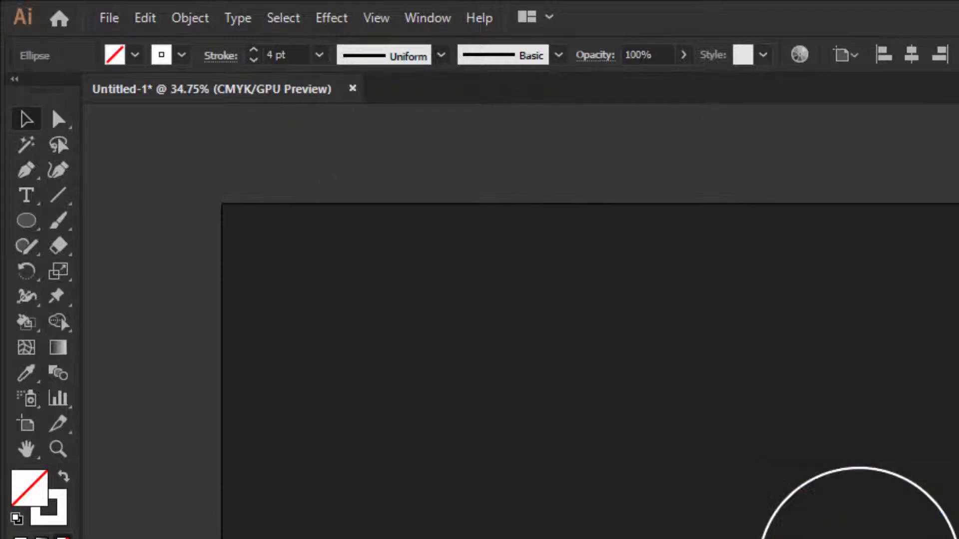
left_click_drag(709, 500, 699, 457)
Copy the circle, paste it in place, and scale the copy proportionally from its center to about 1028 px.
left_click_drag(623, 132, 404, 343)
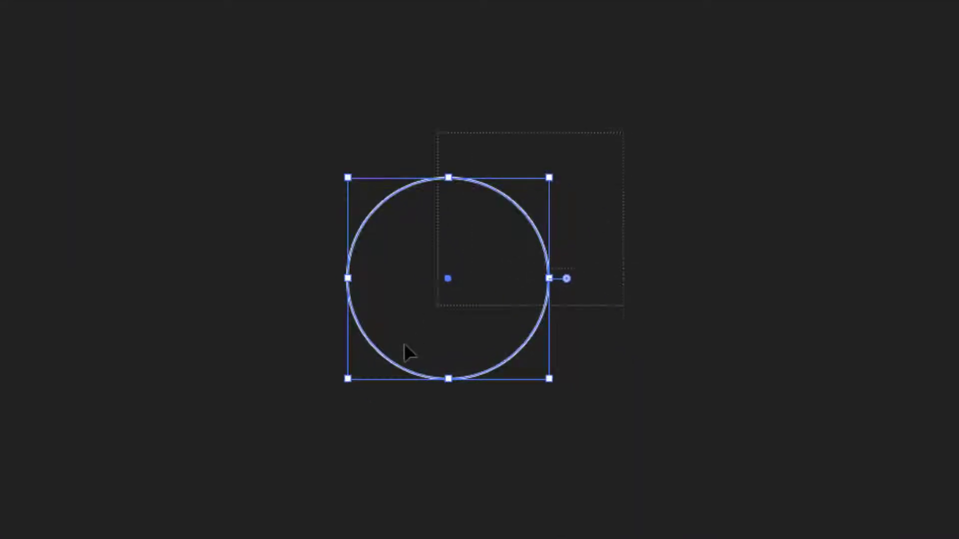
key("ctrl+c")
key("ctrl+f")
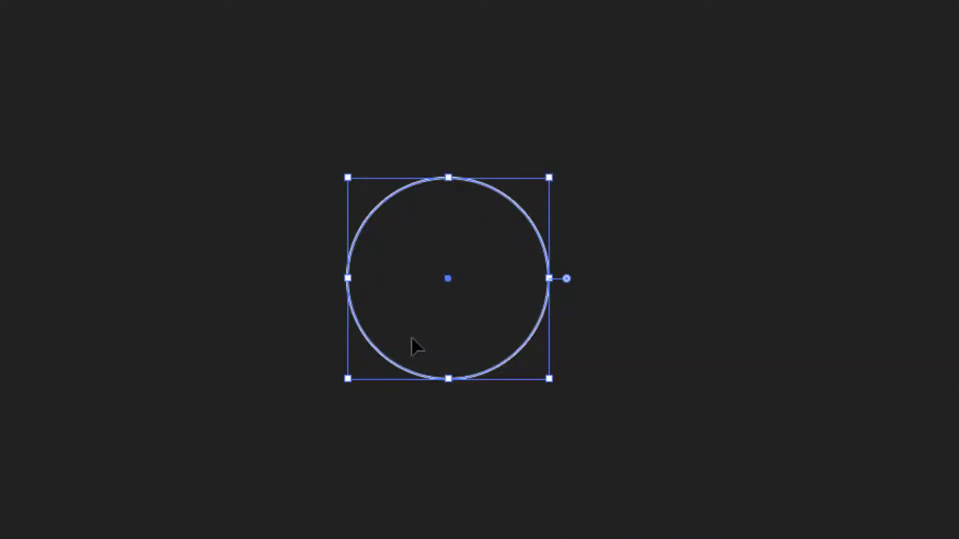
key("ctrl+f")
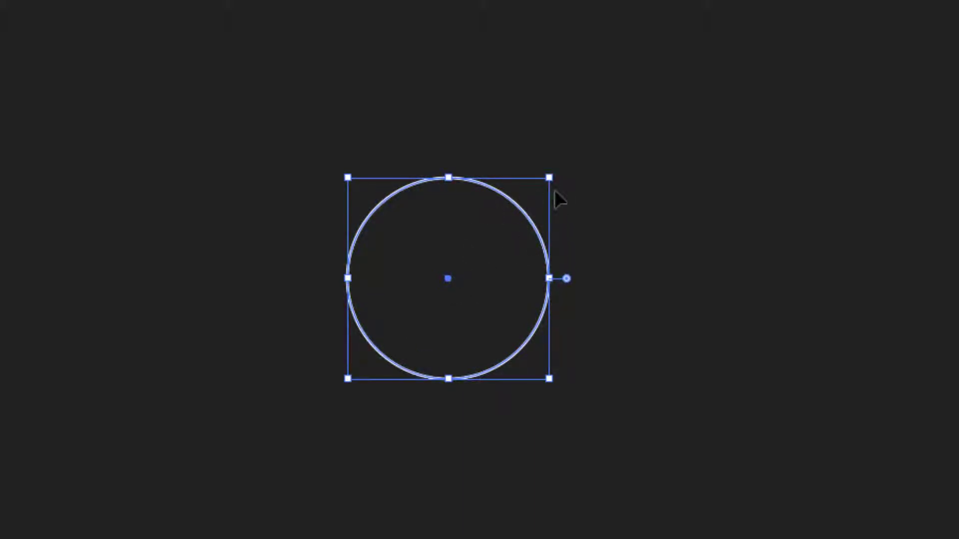
left_click_drag(549, 179, 667, 41)
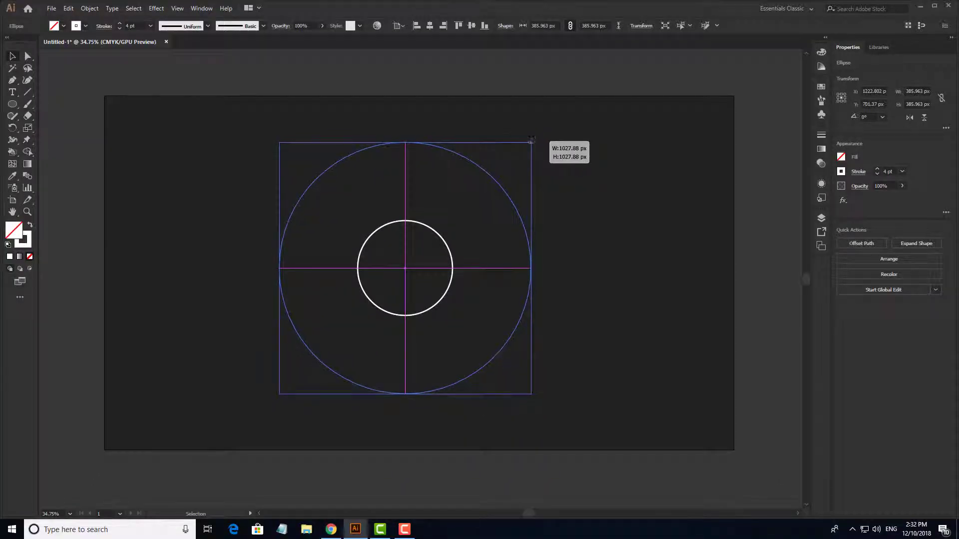
left_click_drag(532, 140, 531, 142)
left_click(565, 258)
left_click(529, 247)
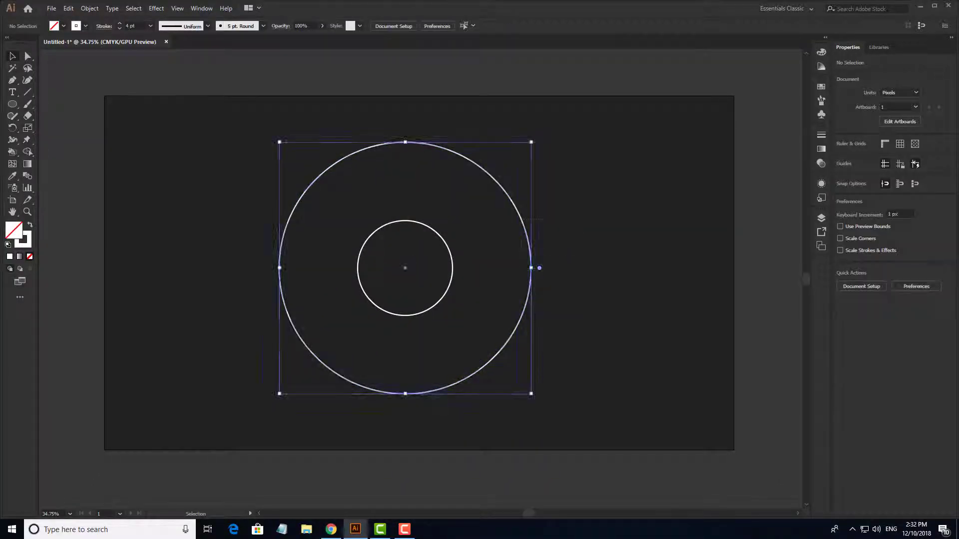
Select both concentric circles and blend the inner circle into the outer one with the Blend tool.
left_click(449, 251)
left_click_drag(567, 193, 396, 310)
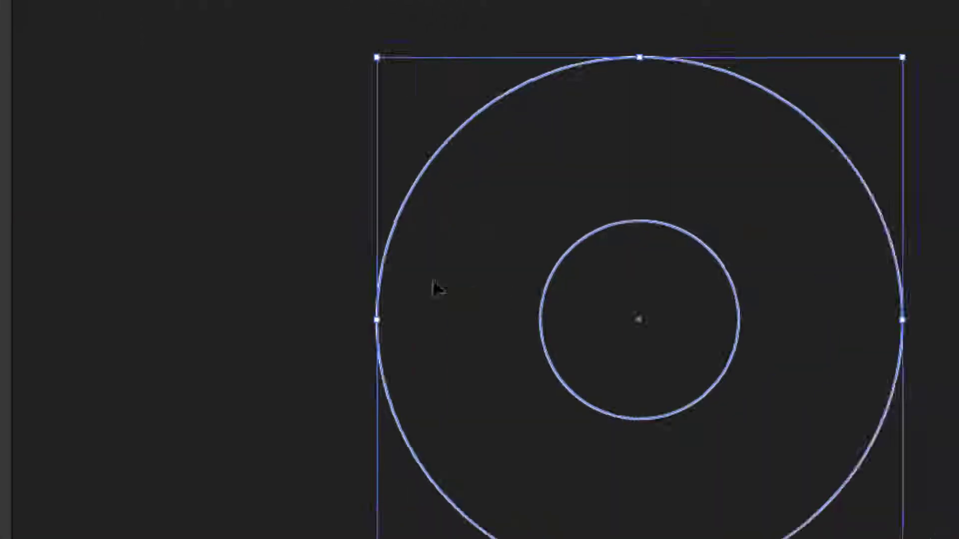
key("w")
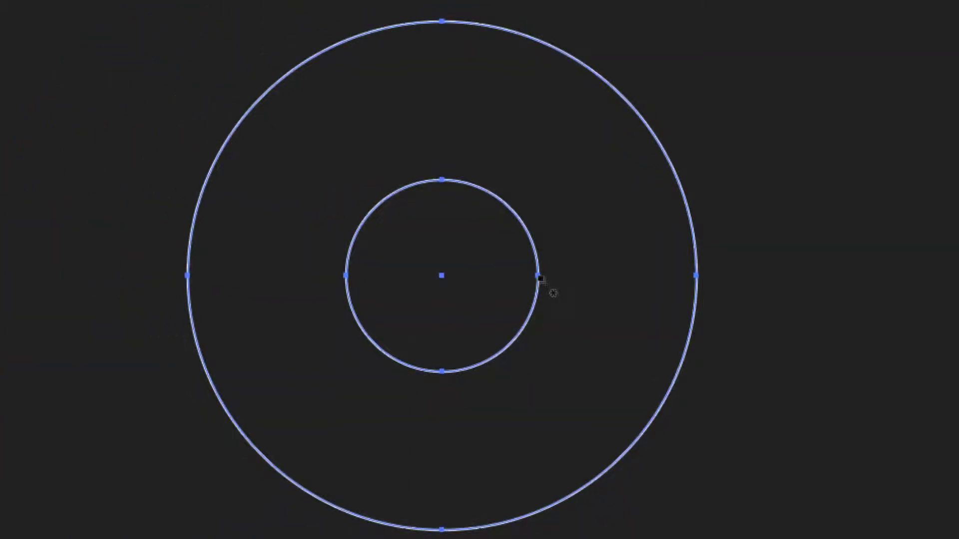
left_click(539, 277)
left_click(697, 276)
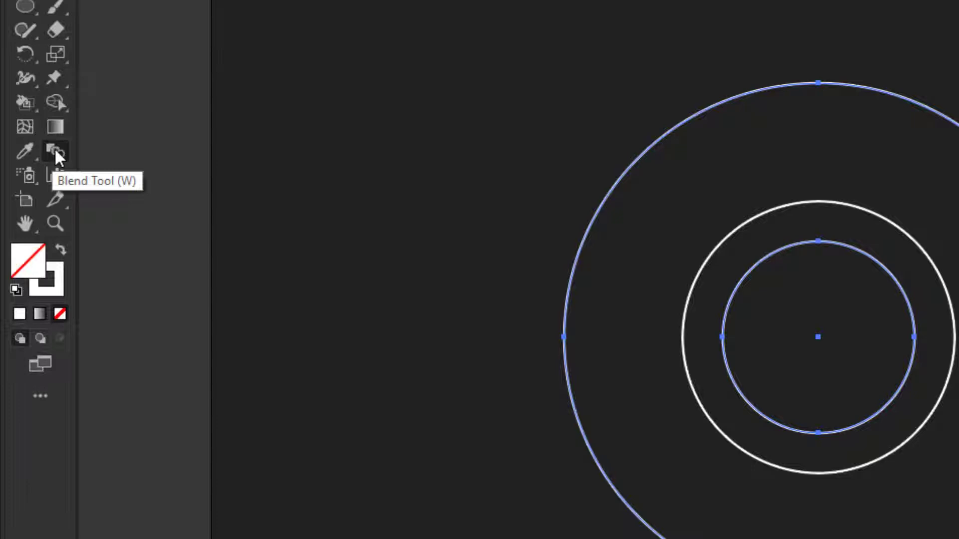
Open the blend options for the circles, set the spacing to Specified Steps, and turn on the preview.
double_click(55, 150)
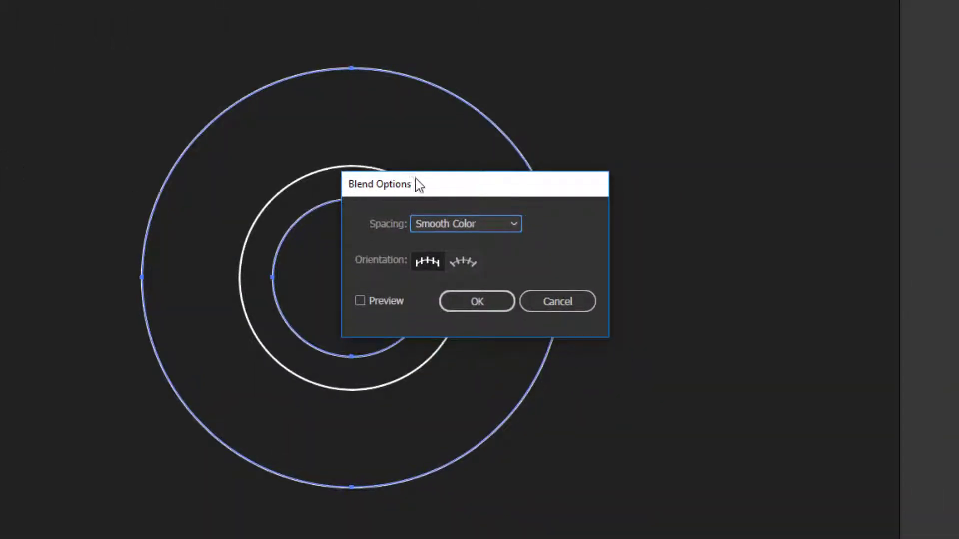
left_click_drag(417, 182, 636, 60)
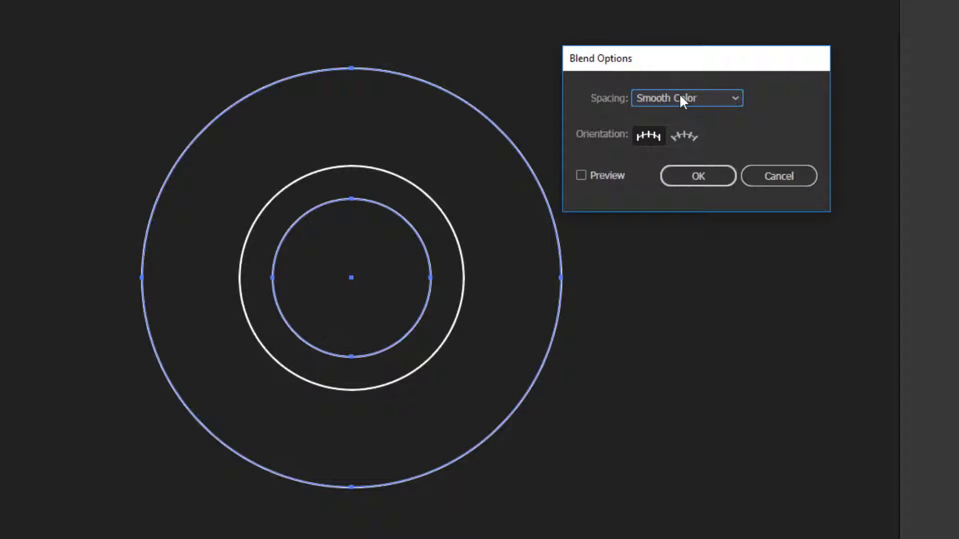
left_click(656, 106)
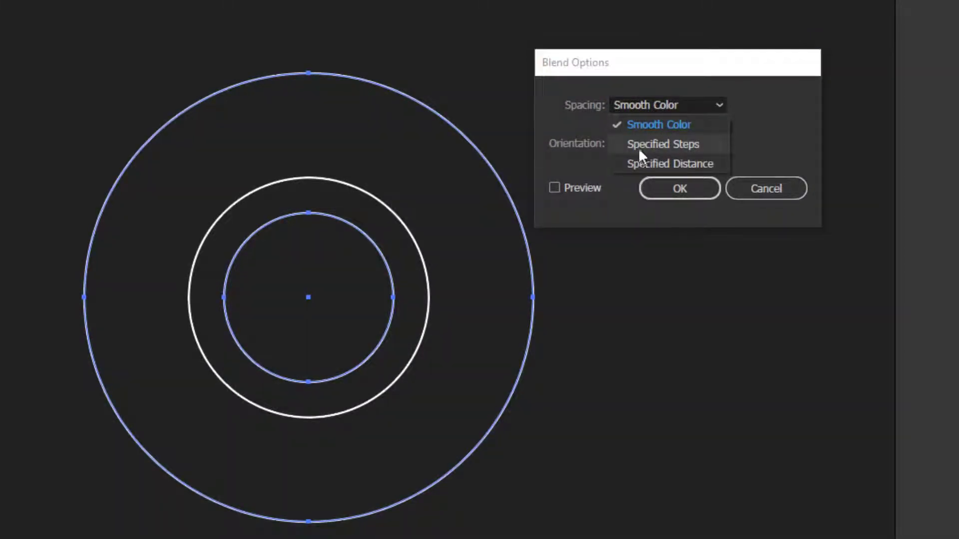
left_click(652, 145)
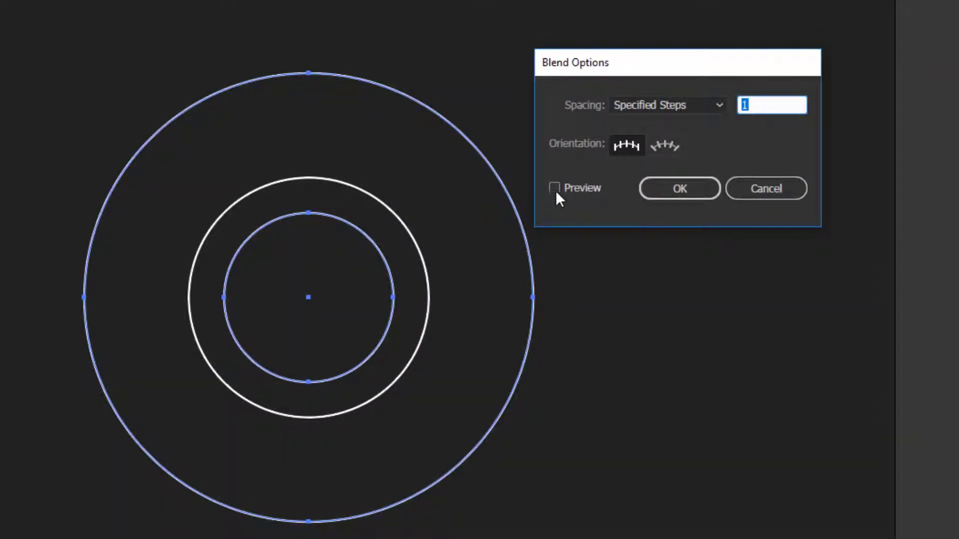
left_click(568, 189)
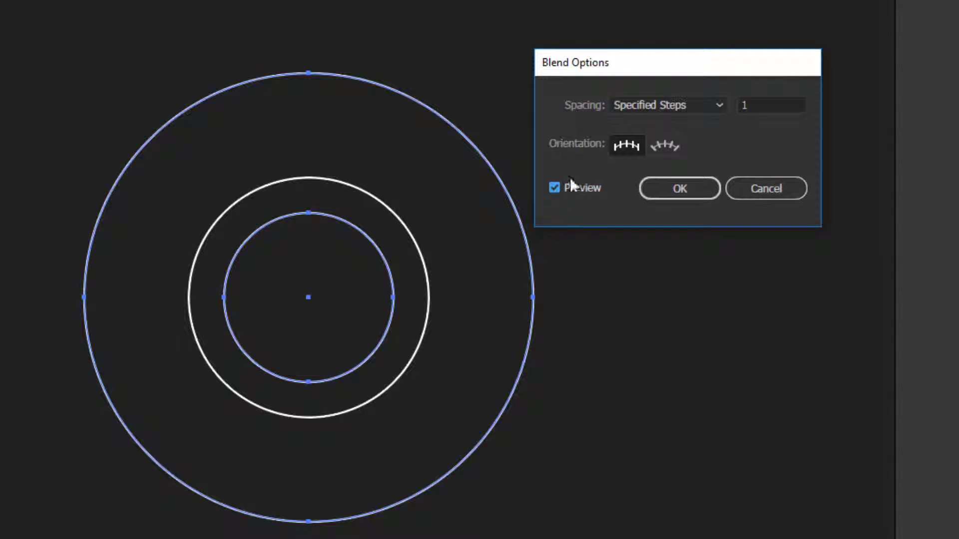
Try step counts up to 5 for the circle blend and set the number of steps to 3.
double_click(754, 106)
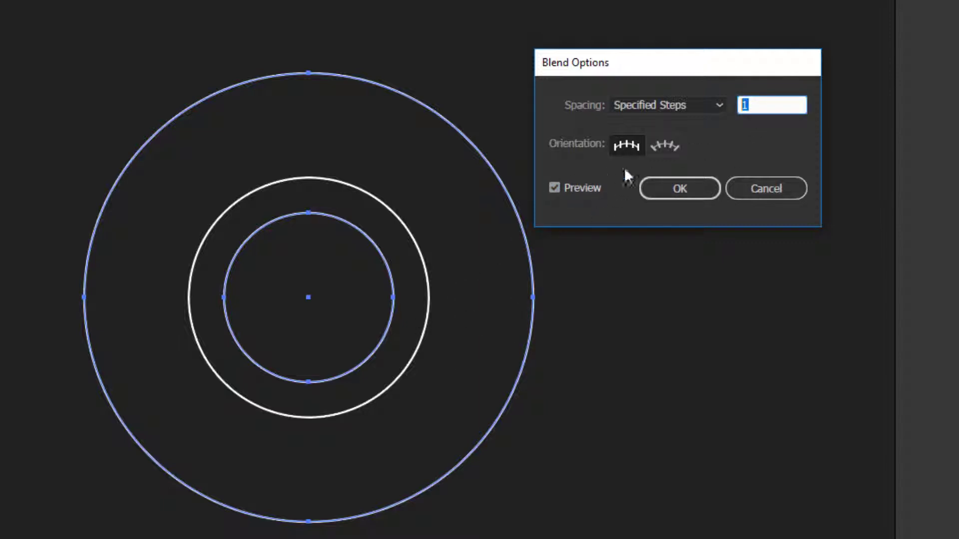
left_click(757, 103)
key("Up")
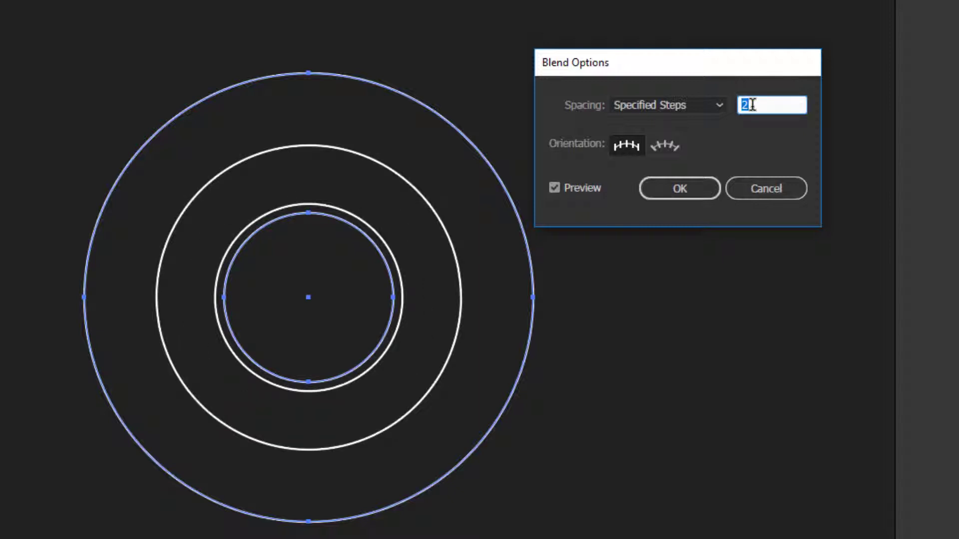
key("Up")
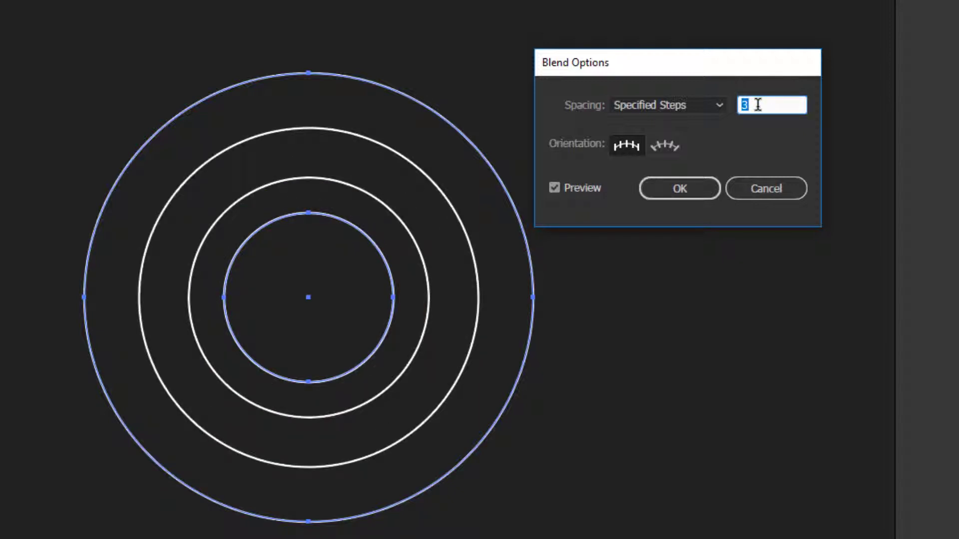
key("Up")
key("Up")
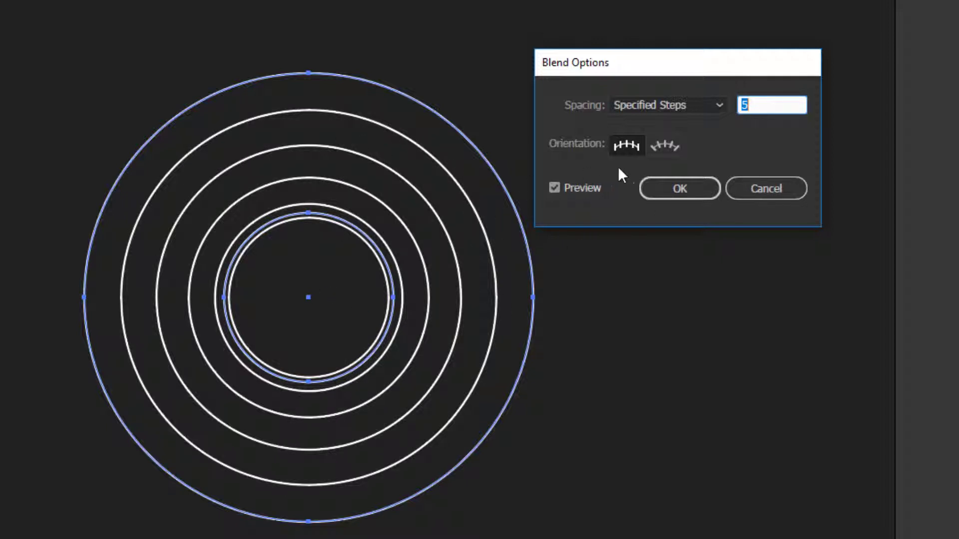
key("Down")
key("Down")
key("Down")
key("Down")
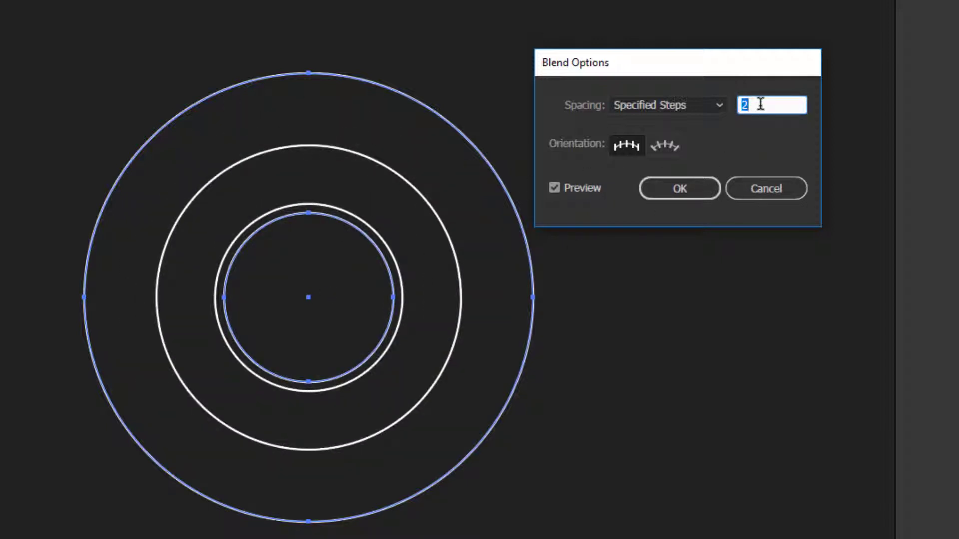
key("Up")
key("Up")
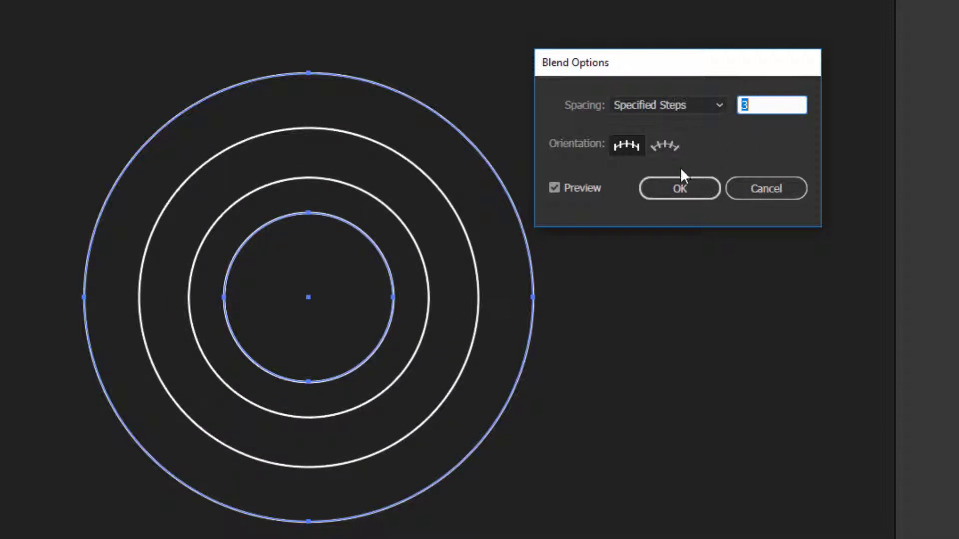
Apply the 3-step blend to the concentric circles and deselect the artwork.
left_click(677, 191)
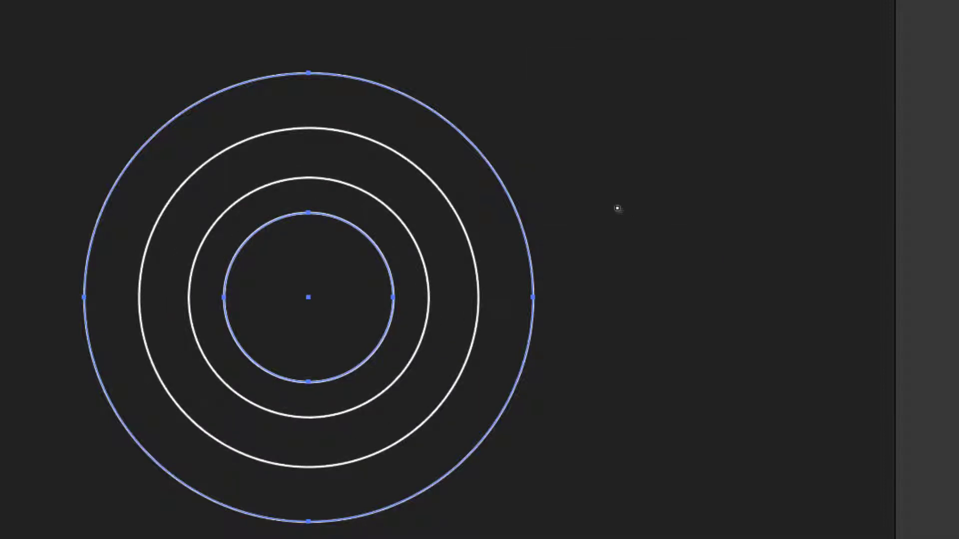
key("v")
left_click(672, 193)
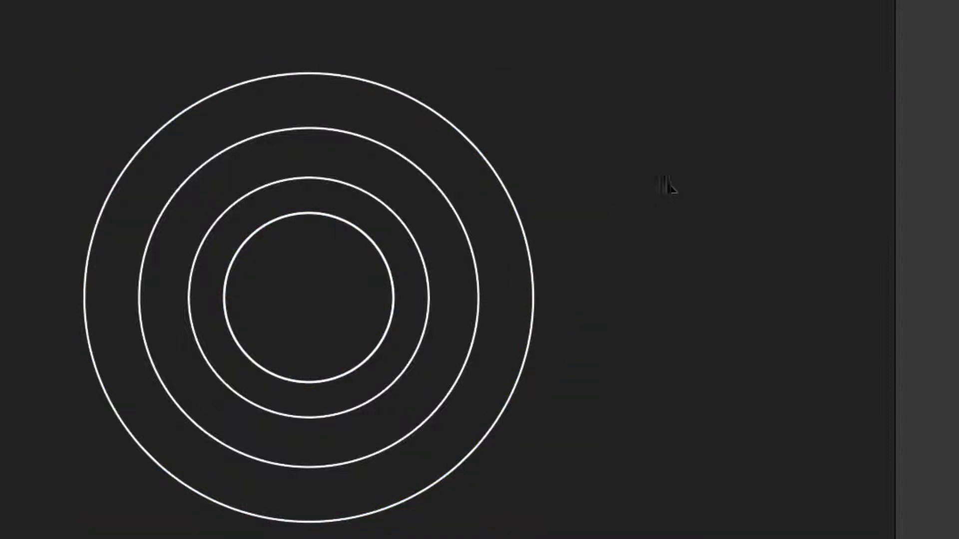
scroll(340, 323, "up", 2)
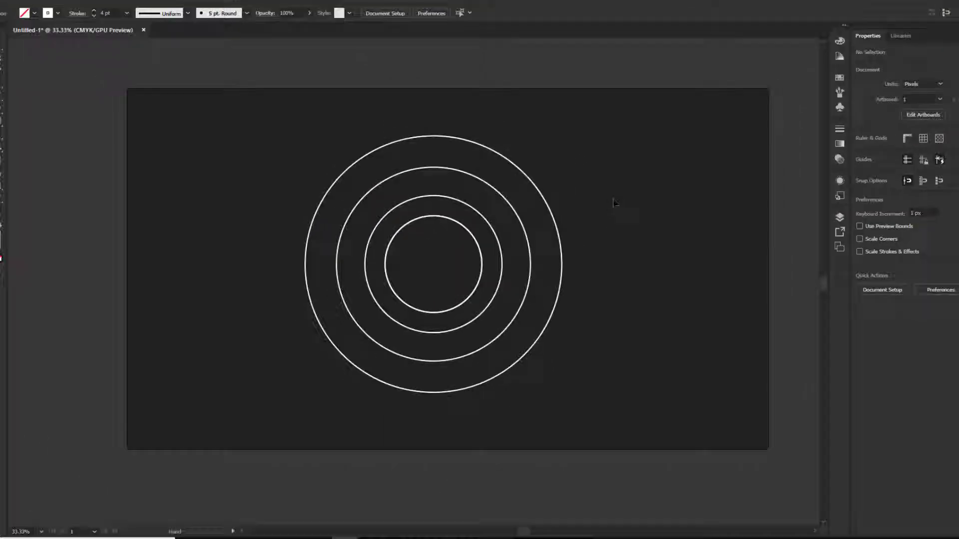
left_click(388, 281)
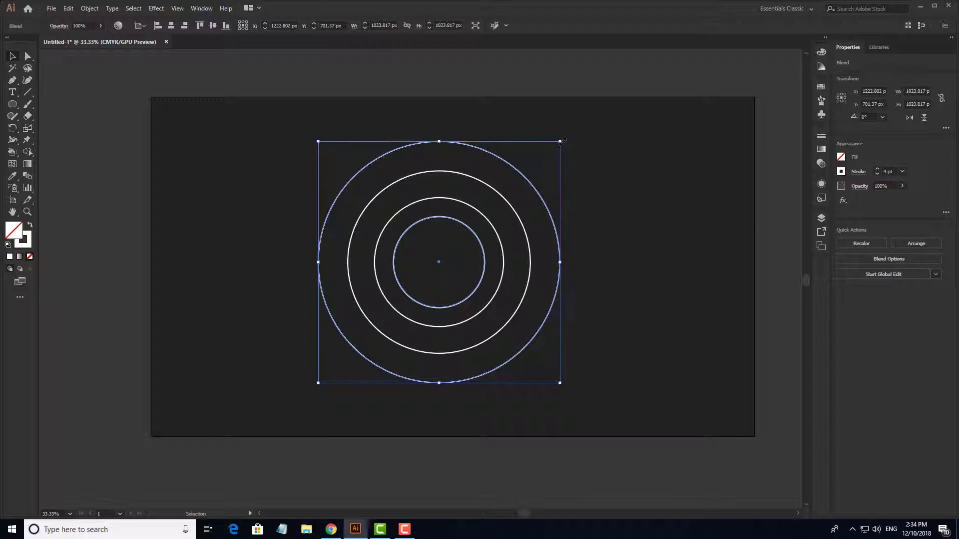
left_click(592, 220)
Draw a rectangle about 504 by 313 px beside the circles, duplicate it below, and scale the copy down from its center.
left_click_drag(9, 108, 55, 102)
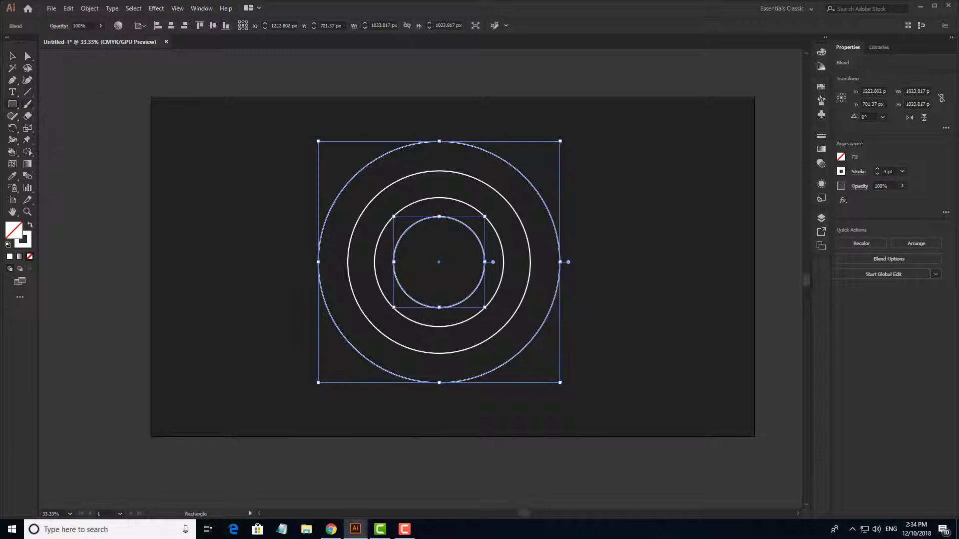
left_click_drag(600, 157, 719, 227)
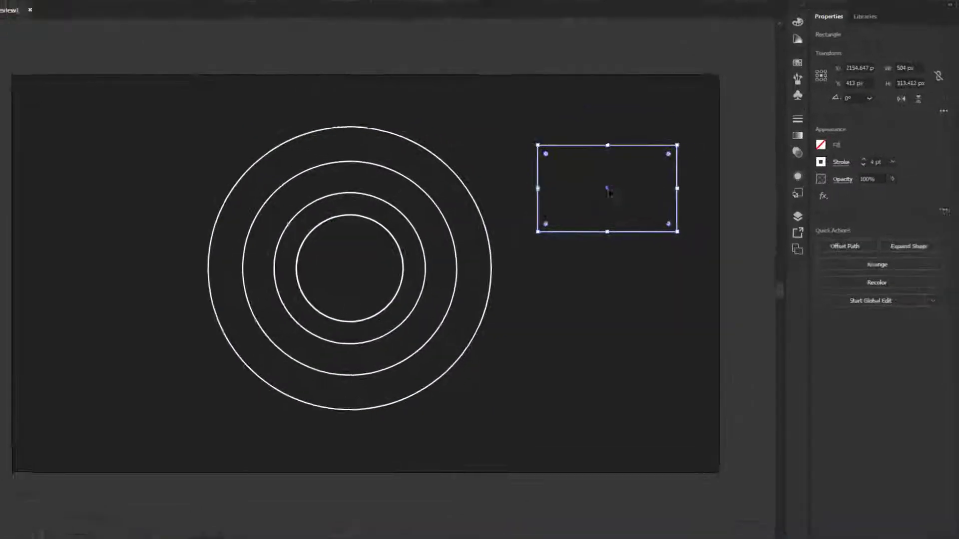
left_click_drag(608, 192, 609, 308)
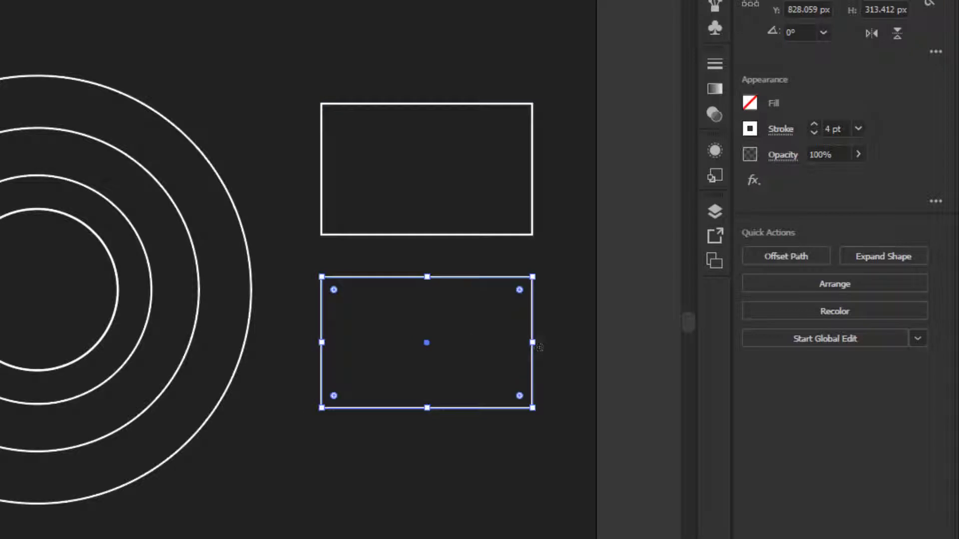
left_click_drag(539, 347, 493, 342)
Fill the large upper rectangle with dark green and the small lower rectangle with red from the swatches.
left_click_drag(552, 134, 485, 184)
left_click(714, 78)
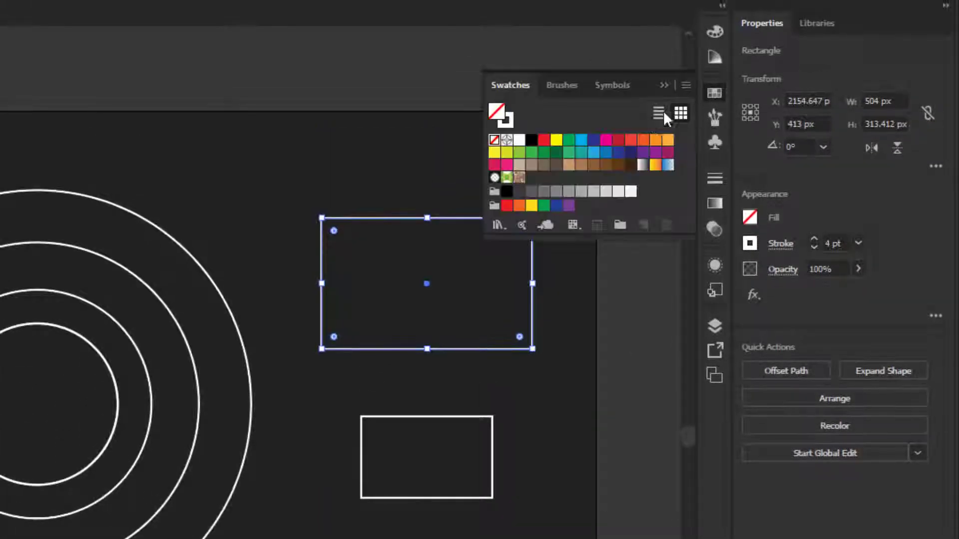
left_click(555, 154)
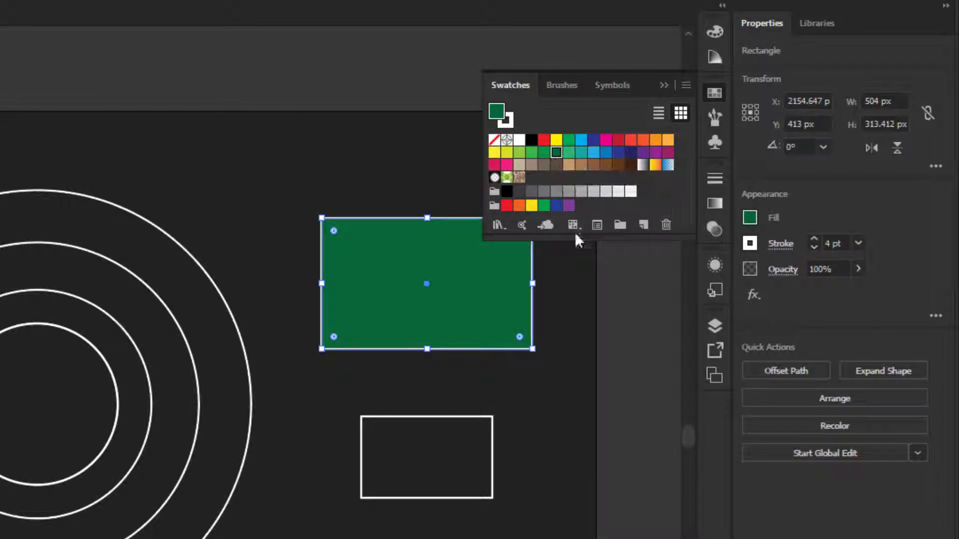
left_click_drag(554, 417, 402, 480)
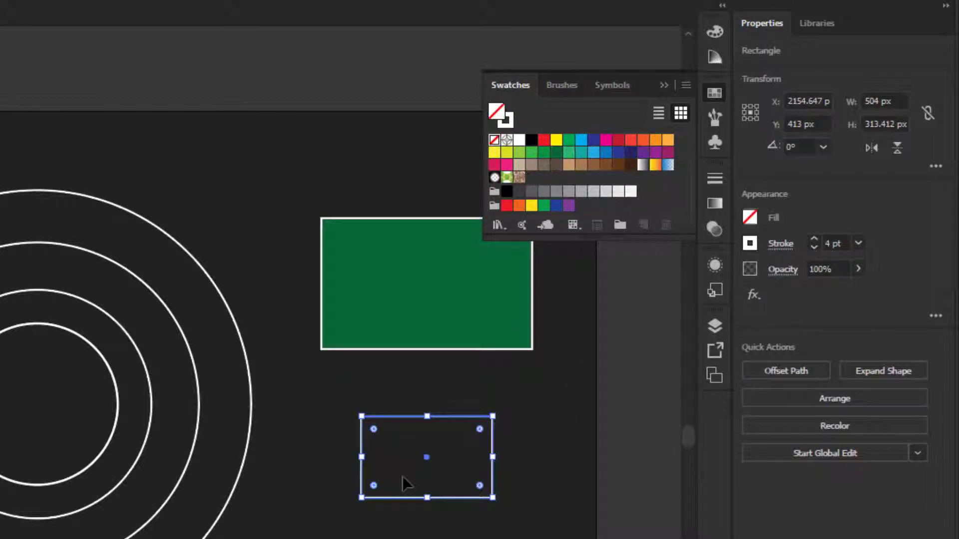
left_click(618, 141)
left_click(544, 316)
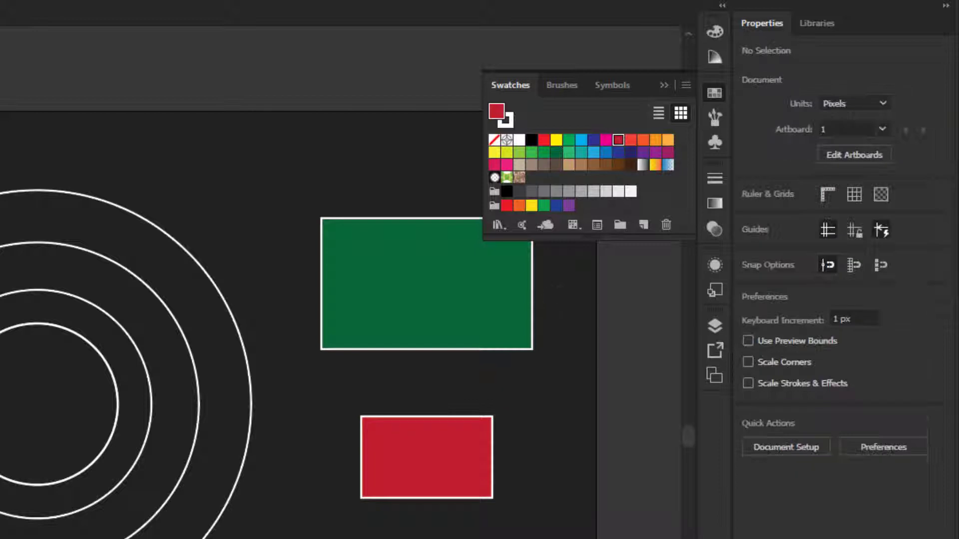
Remove the white stroke from both the green and the red rectangle.
left_click(428, 487)
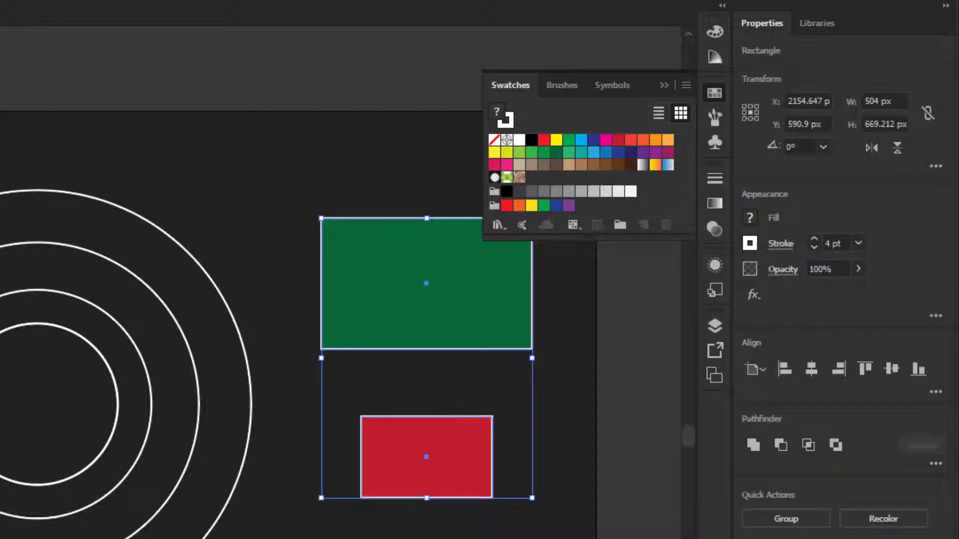
left_click(295, 344)
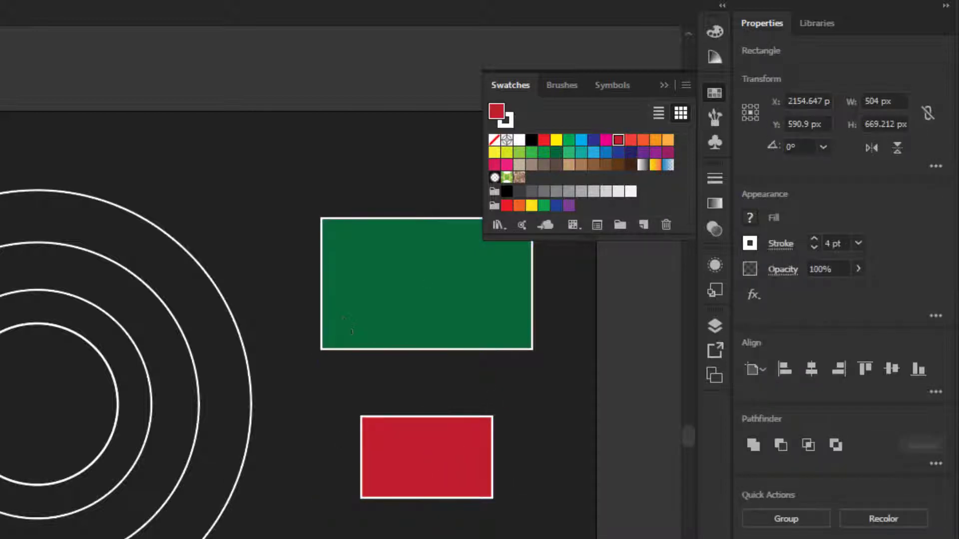
left_click(427, 300)
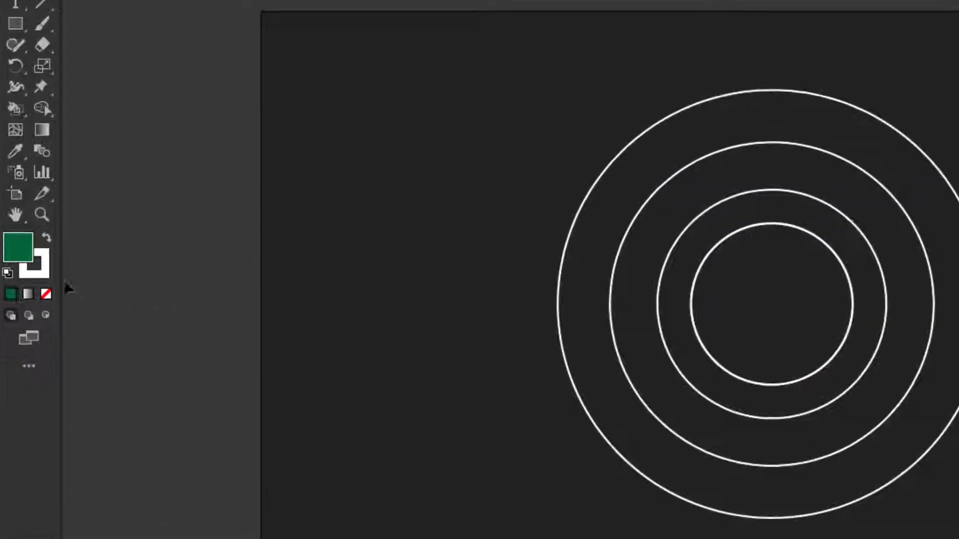
left_click(50, 269)
left_click(52, 294)
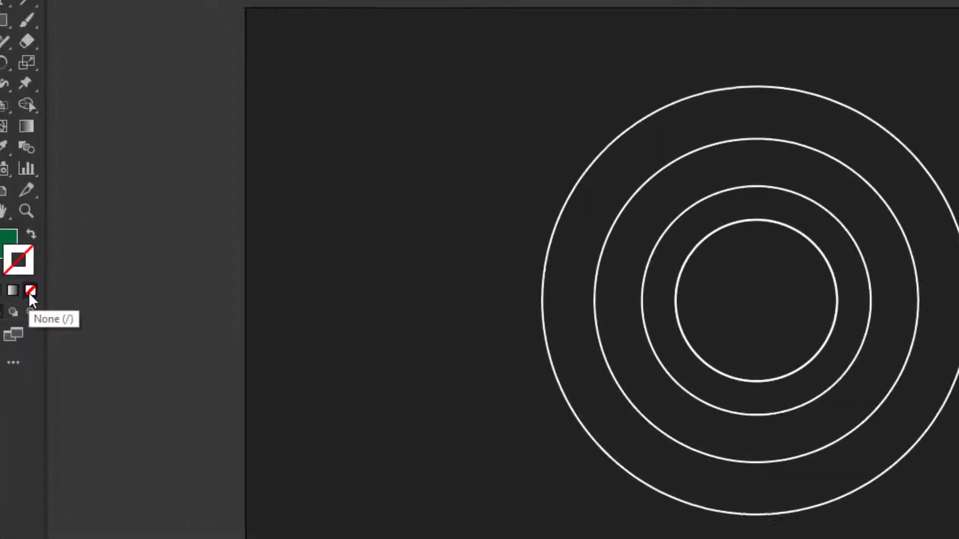
left_click(730, 314)
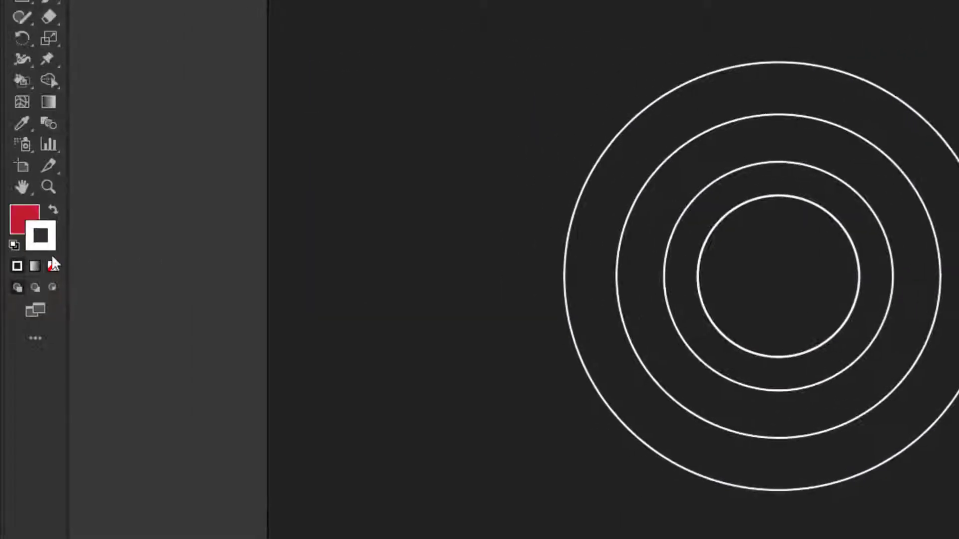
left_click(51, 268)
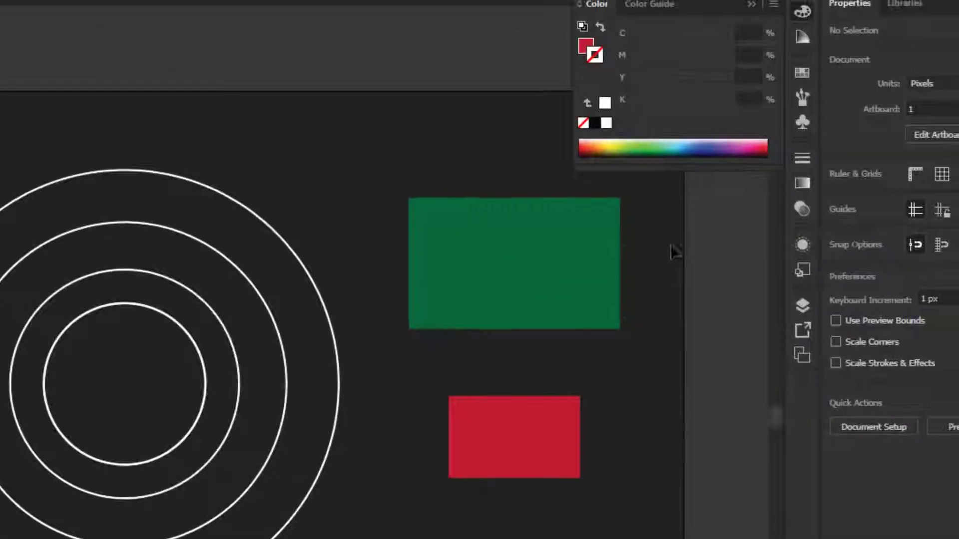
Select both rectangles, blend the green one into the red one with the Blend tool, and deselect the result.
left_click_drag(673, 250, 505, 475)
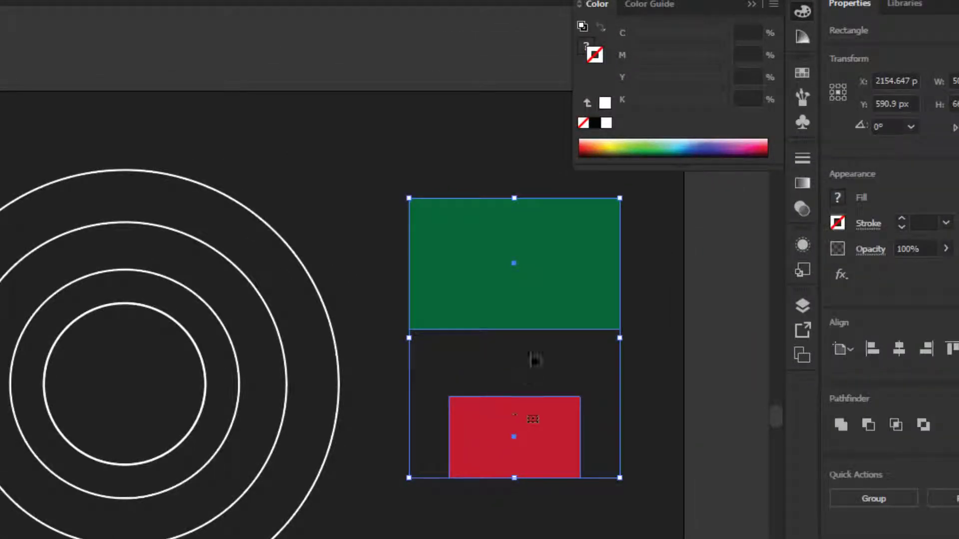
key("a")
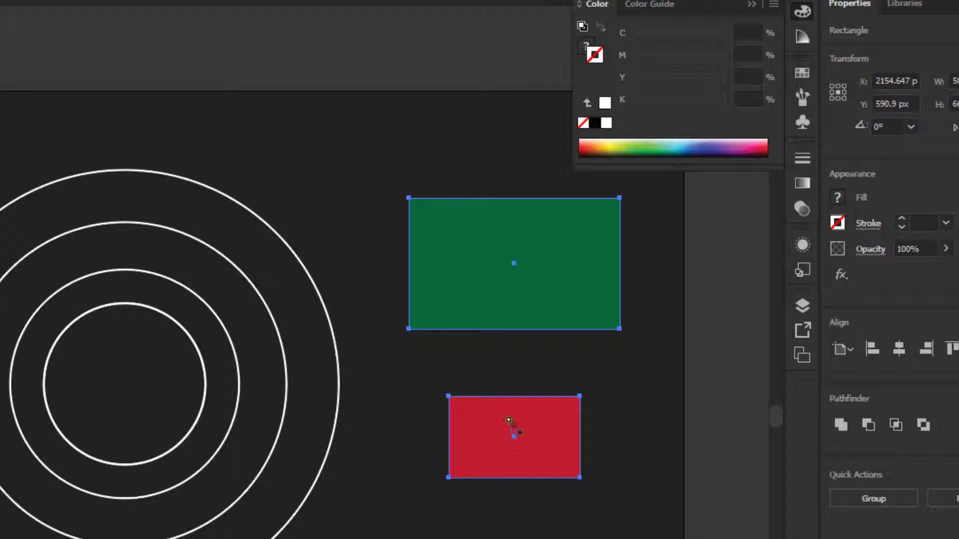
left_click(514, 431)
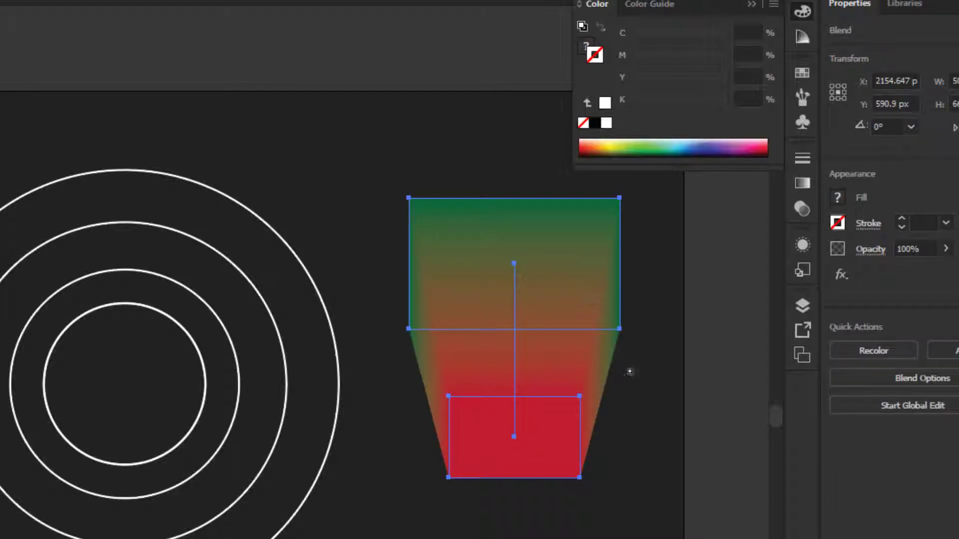
left_click(638, 434)
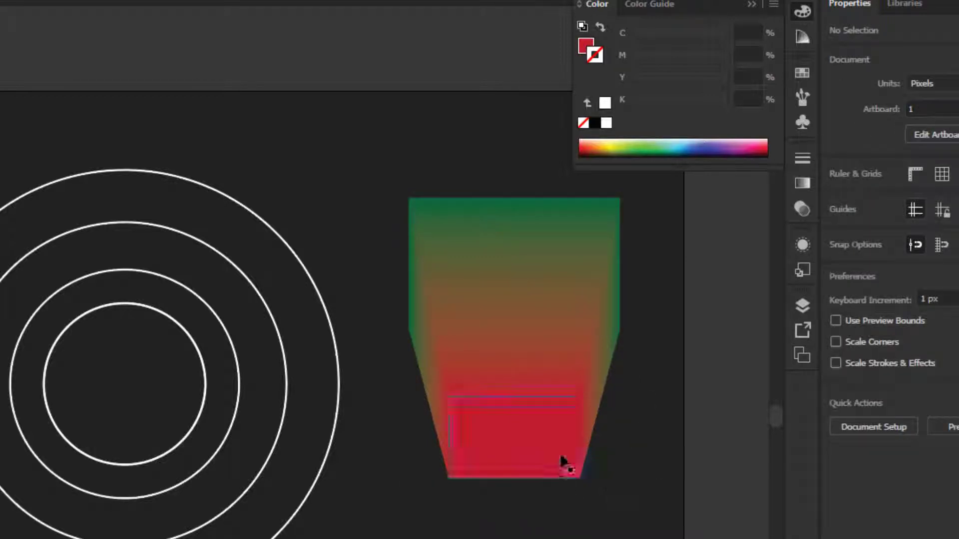
scroll(567, 405, "up", 1)
left_click_drag(510, 434, 434, 477)
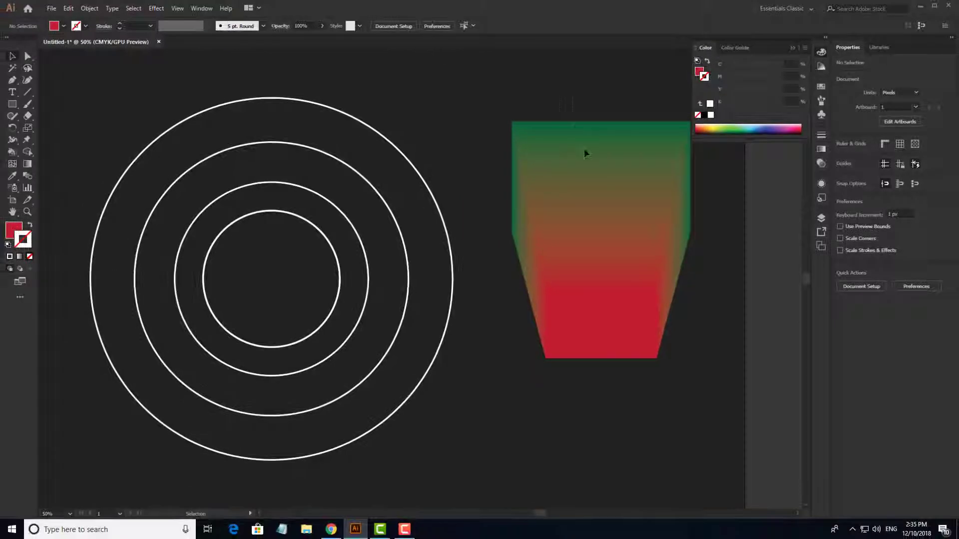
Delete the green-to-red rectangle blend, collapse the color controls, and fit the artboard in the window.
left_click(606, 188)
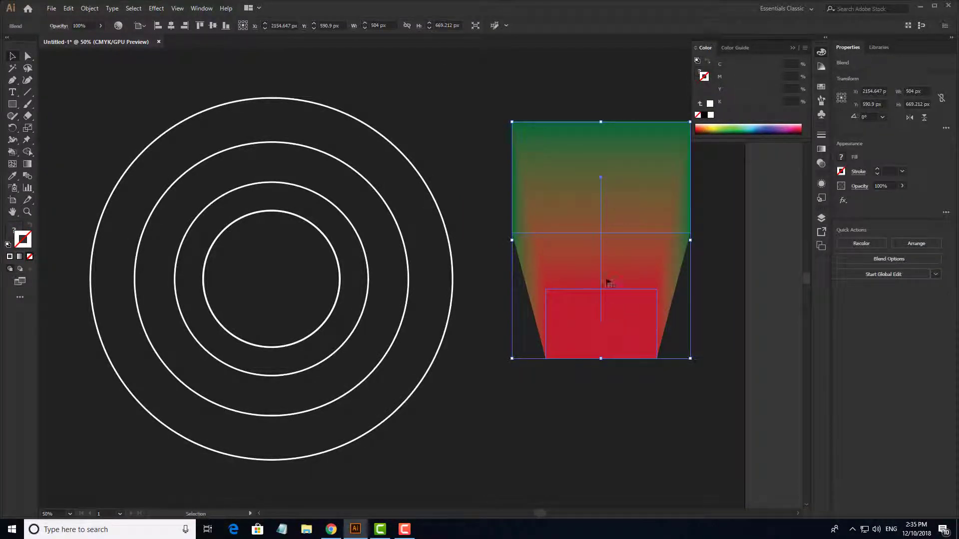
right_click(609, 283)
left_click(554, 400)
left_click(588, 284)
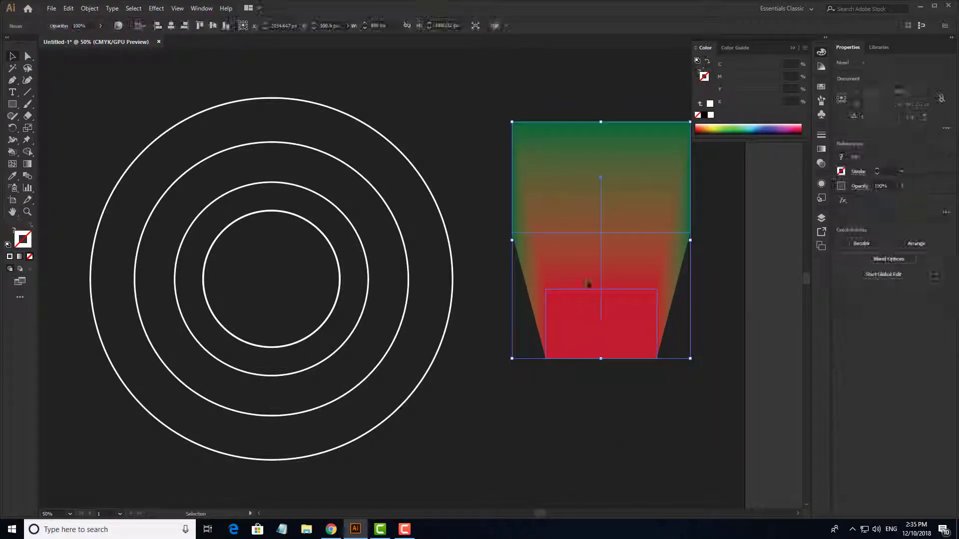
key("Delete")
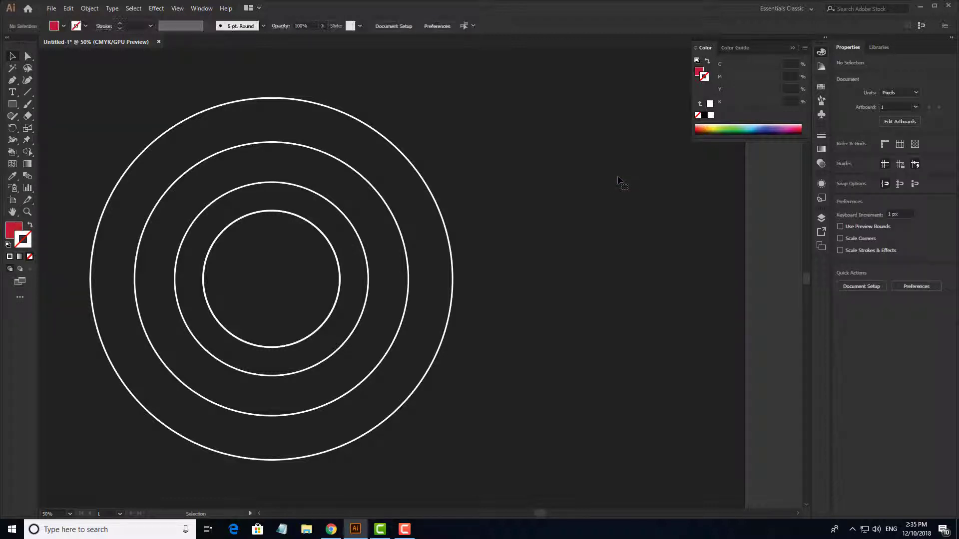
left_click(792, 48)
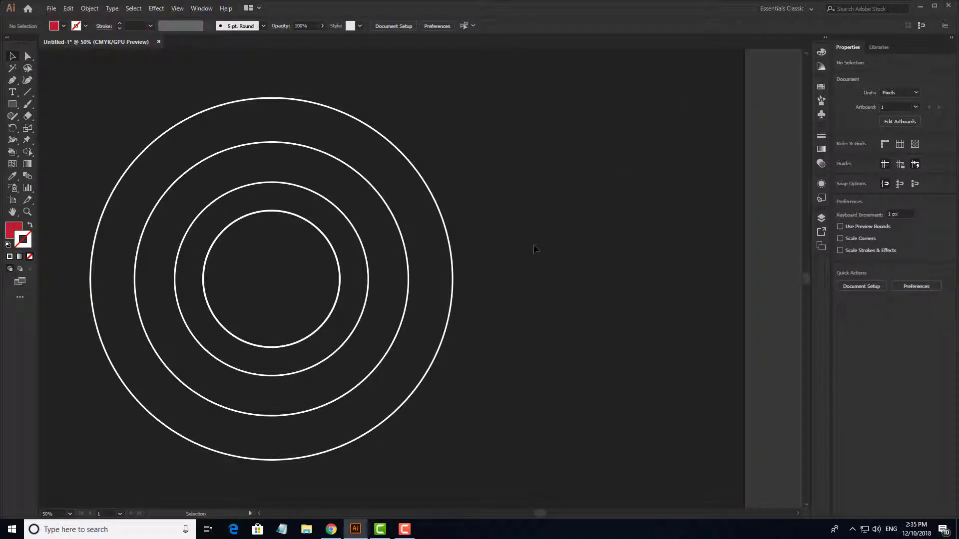
key("ctrl+0")
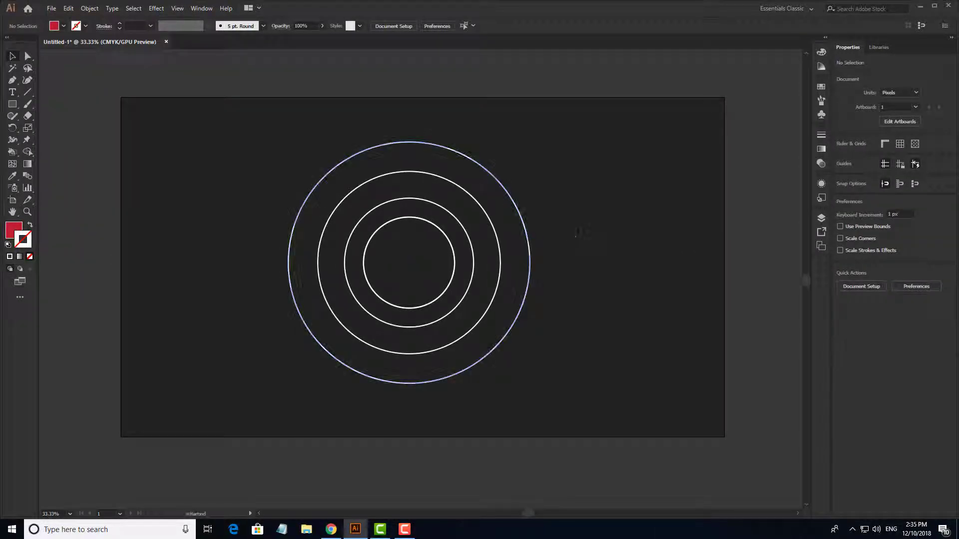
key("d")
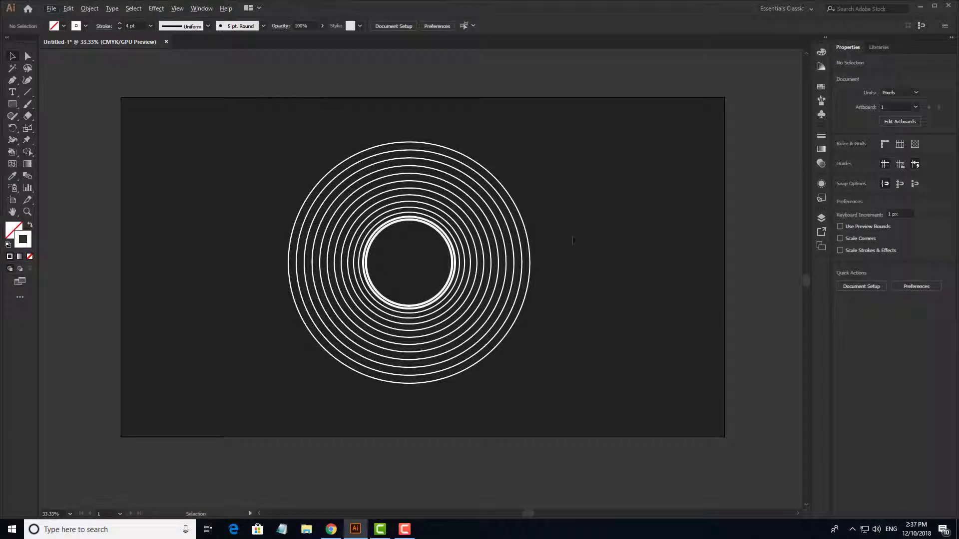
Try pulling the outer circle's rightmost anchor point outward to stretch the blend, and undo the change.
left_click(446, 256)
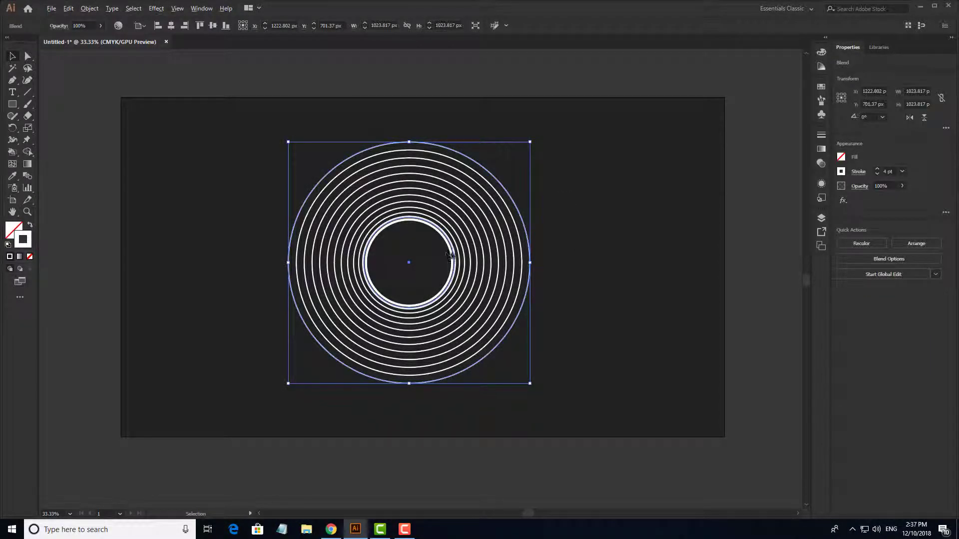
scroll(454, 254, "up", 4)
scroll(475, 269, "down", 2)
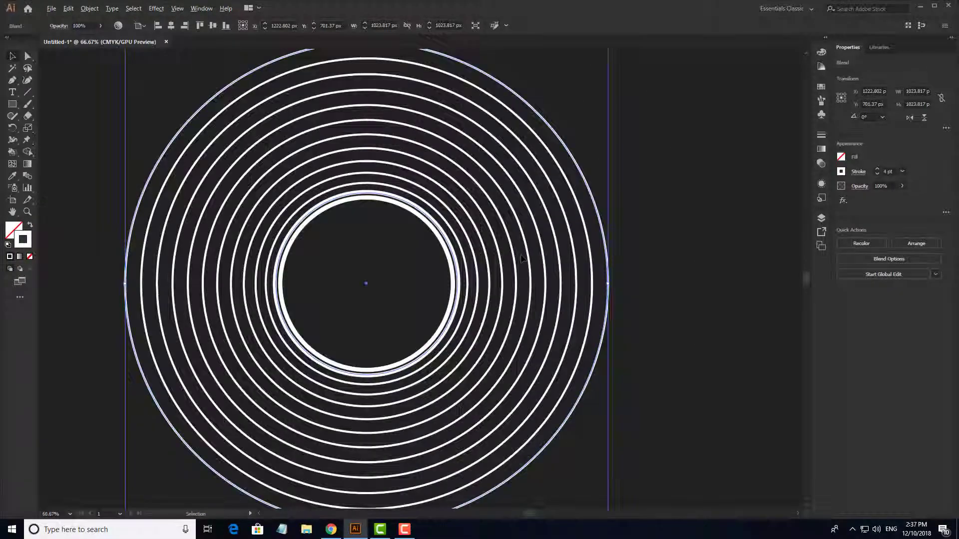
scroll(524, 241, "down", 1)
left_click(631, 246)
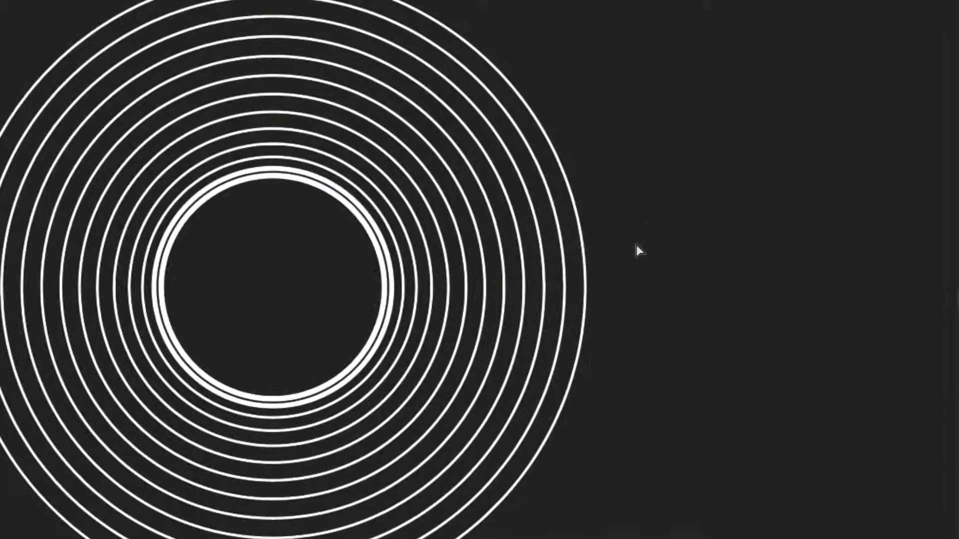
left_click_drag(588, 440, 579, 436)
left_click_drag(588, 292, 606, 292)
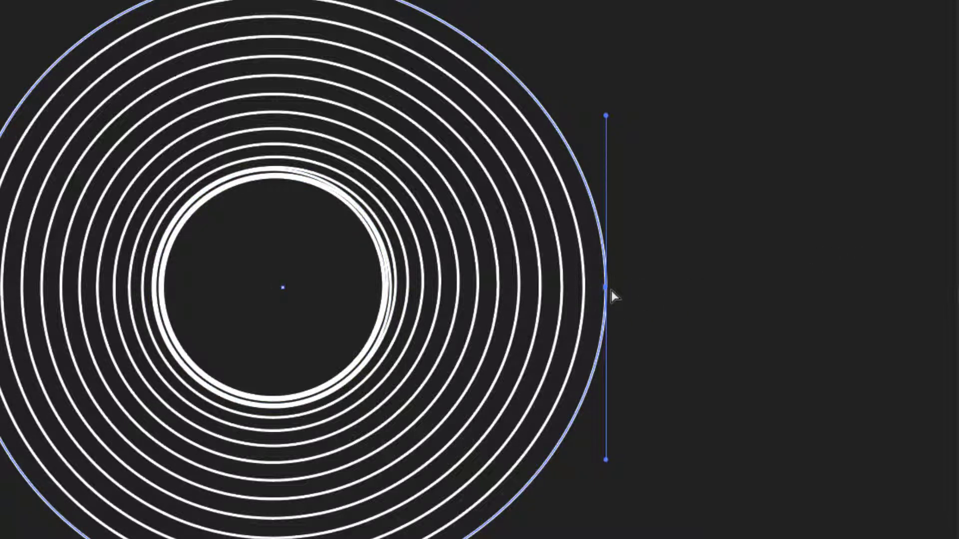
left_click_drag(611, 292, 793, 299)
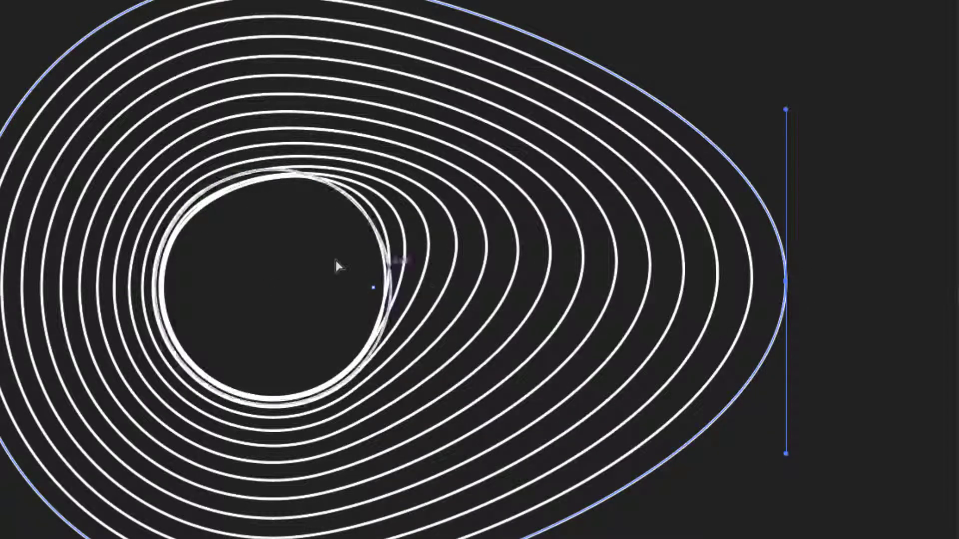
key("ctrl+z")
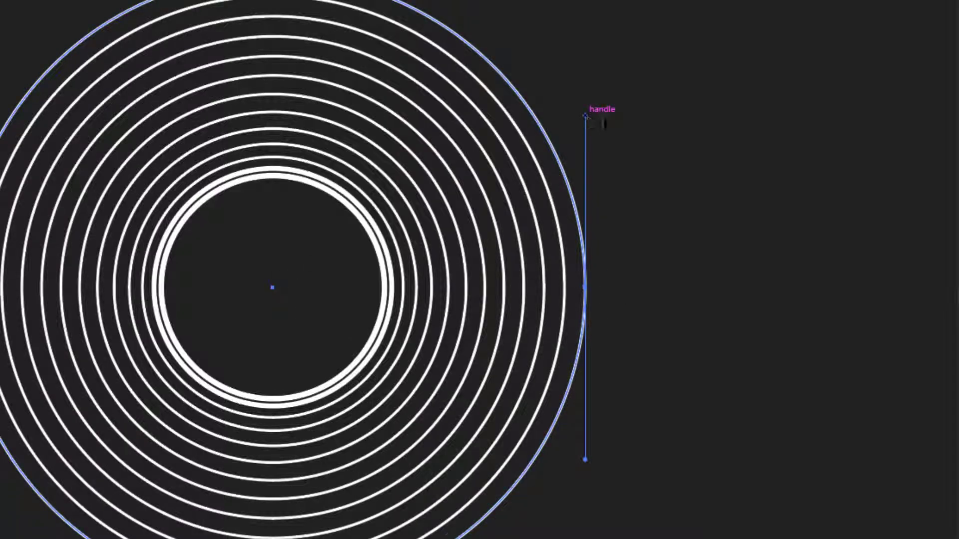
Try tilting and lengthening the direction handle of the outer circle's rightmost anchor point to distort the blend, and undo both changes.
left_click_drag(587, 117, 656, 130)
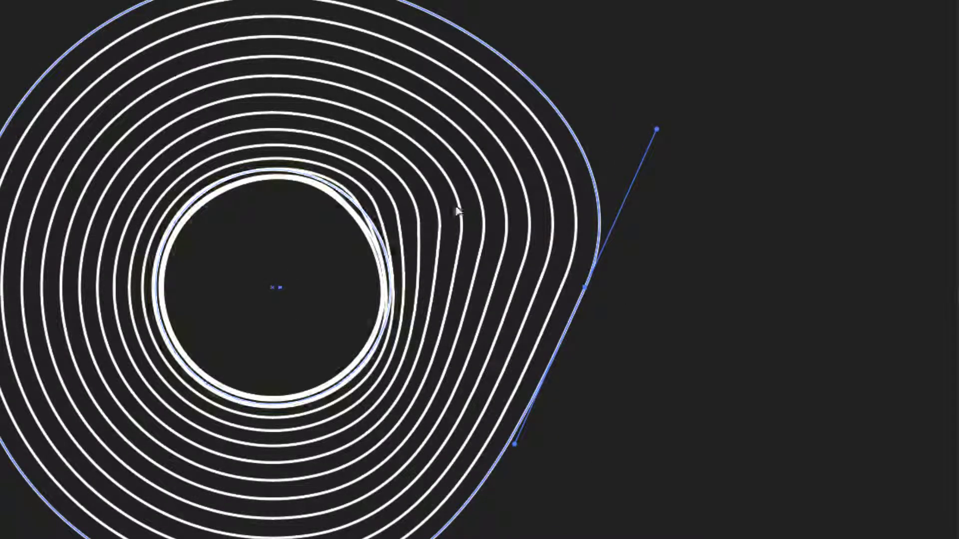
left_click_drag(658, 131, 718, 27)
key("ctrl+z")
key("ctrl+z")
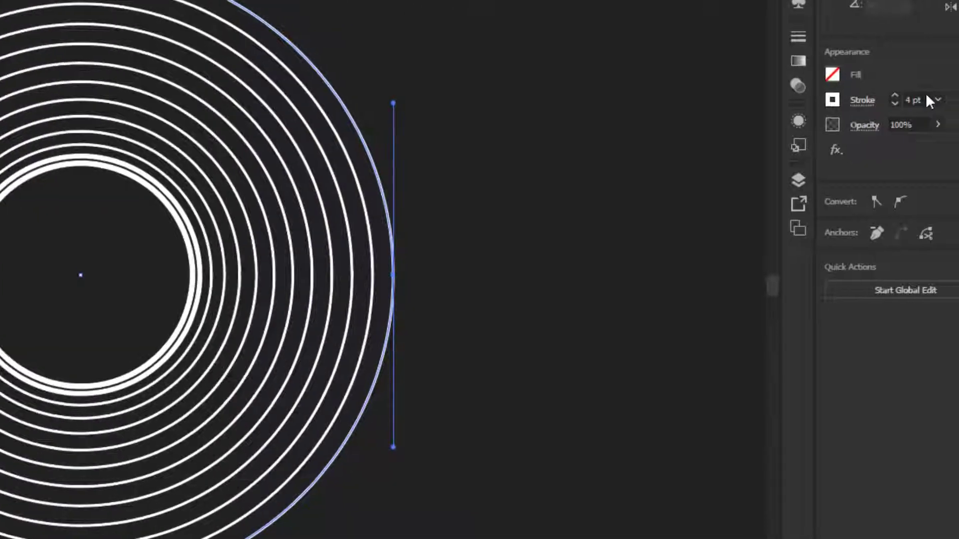
Try raising the outer circle's stroke weight to 13 pt, and undo the recent changes to the blend.
scroll(911, 98, "up", 10)
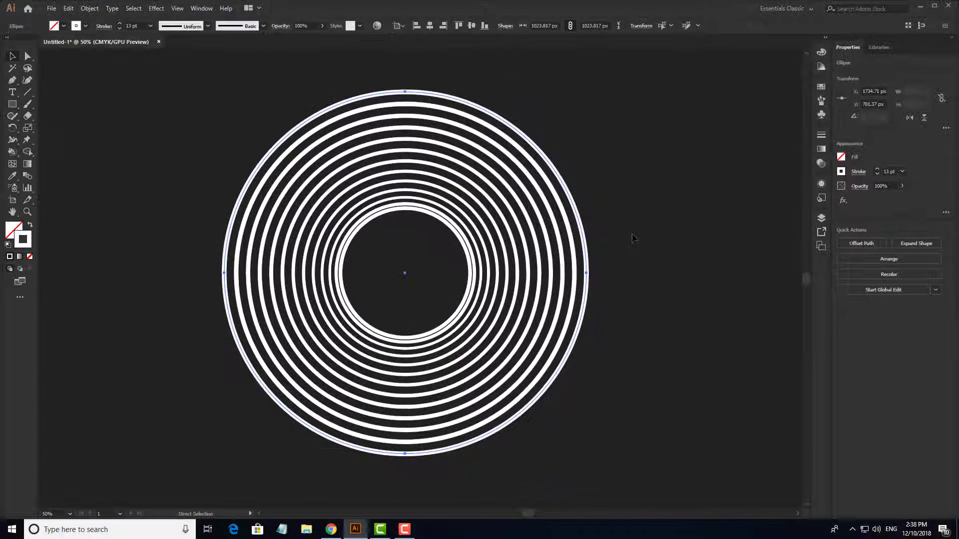
key("ctrl+z")
key("ctrl+z")
key("ctrl+z")
key("ctrl+z")
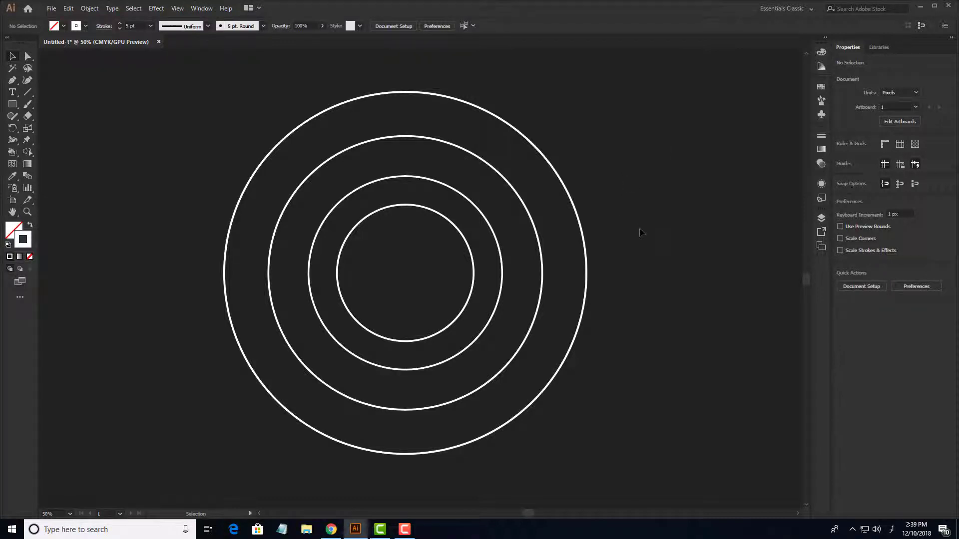
Select the circle blend, examine its source paths in Outline view with the Direct Selection tool, and return to Preview.
left_click(587, 303)
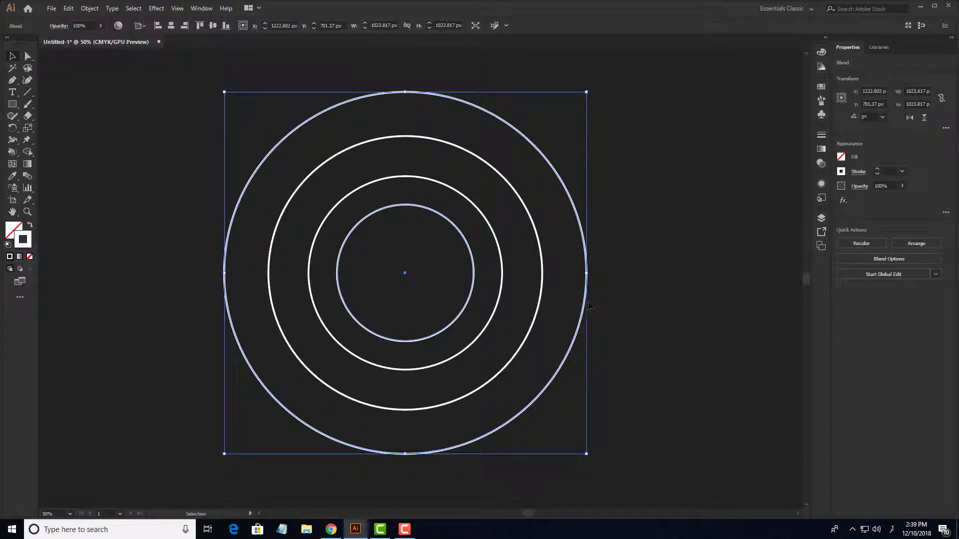
key("ctrl+y")
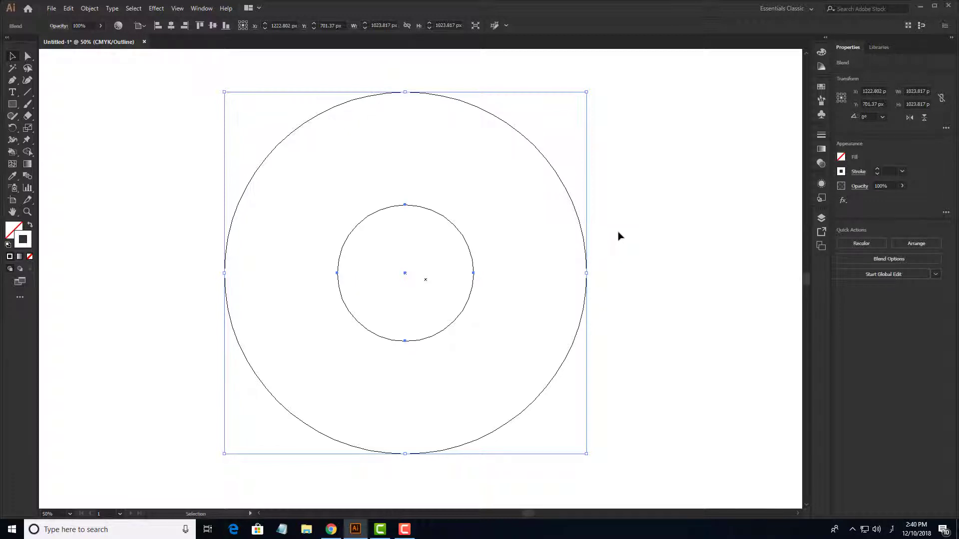
key("a")
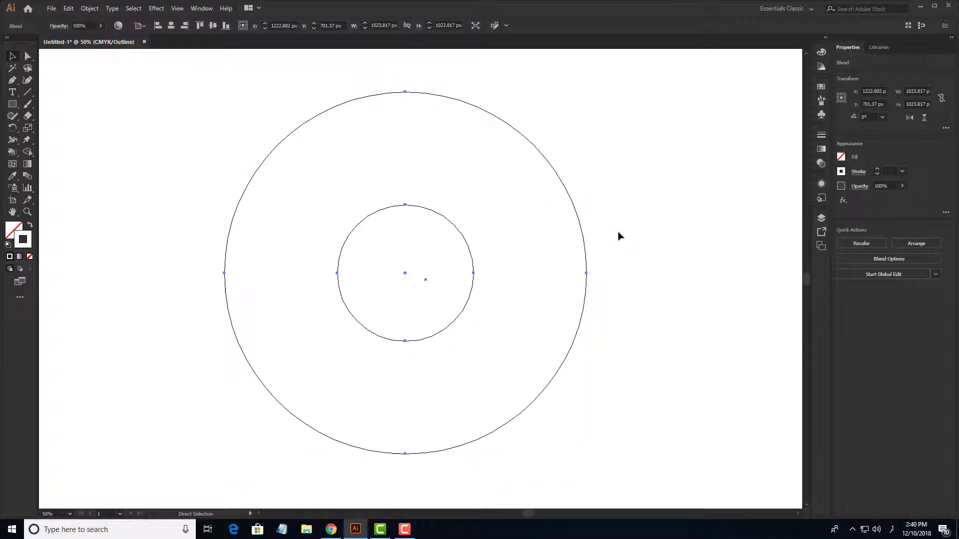
key("v")
key("ctrl+y")
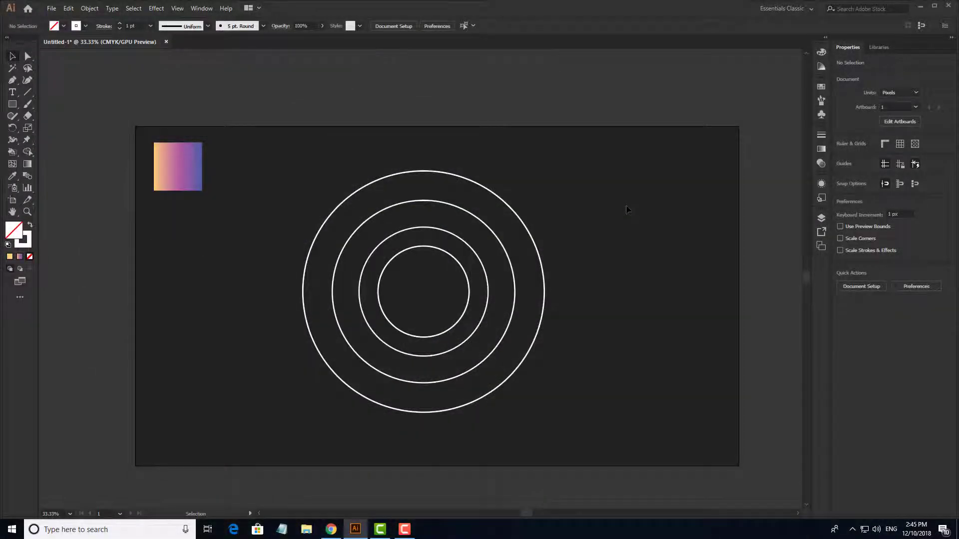
Move the concentric circle blend off the artboard to its left side and deselect it.
left_click(378, 305)
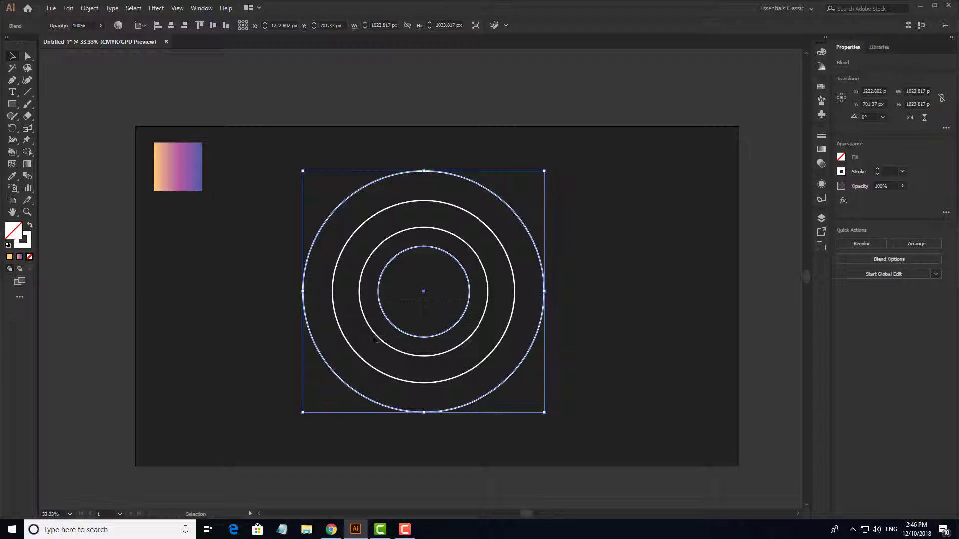
left_click_drag(546, 310, 152, 220)
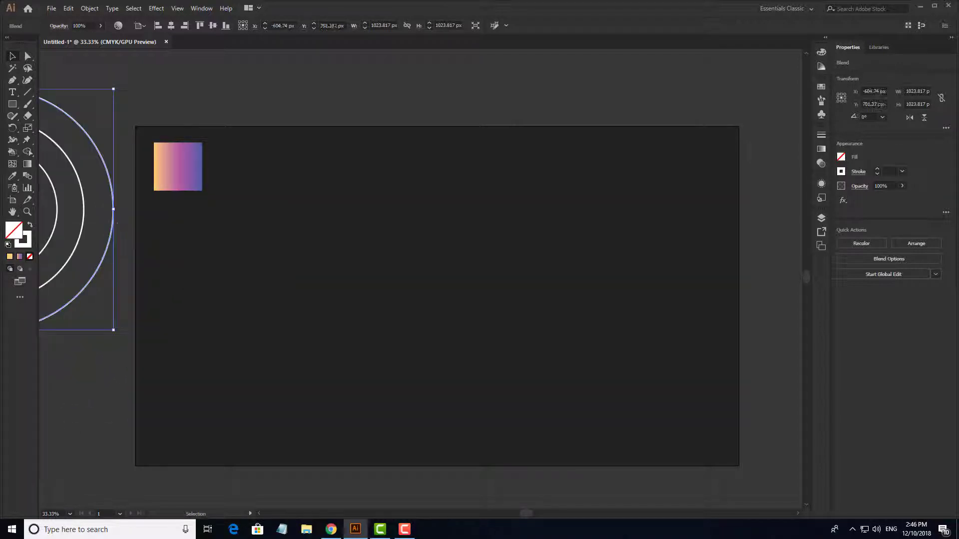
left_click(221, 264)
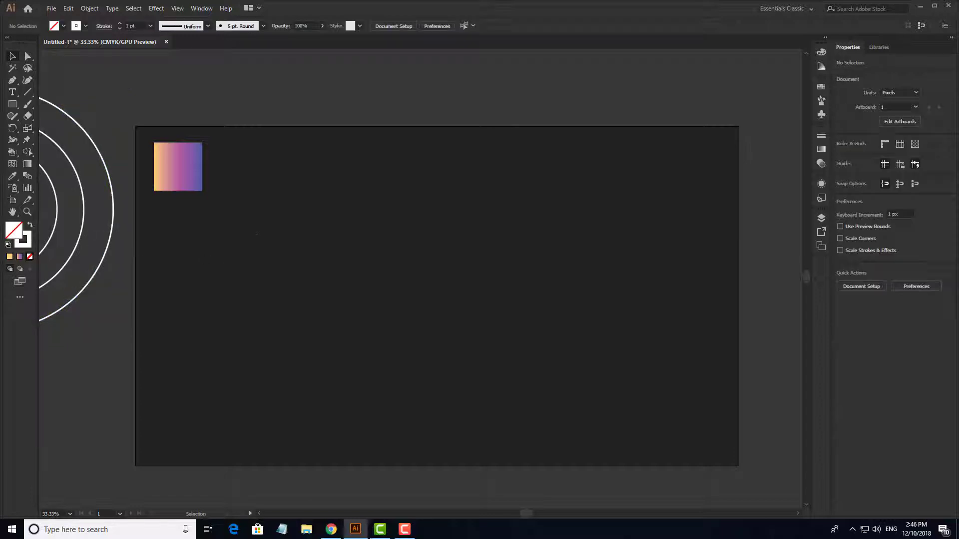
left_click(27, 81)
left_click(249, 251)
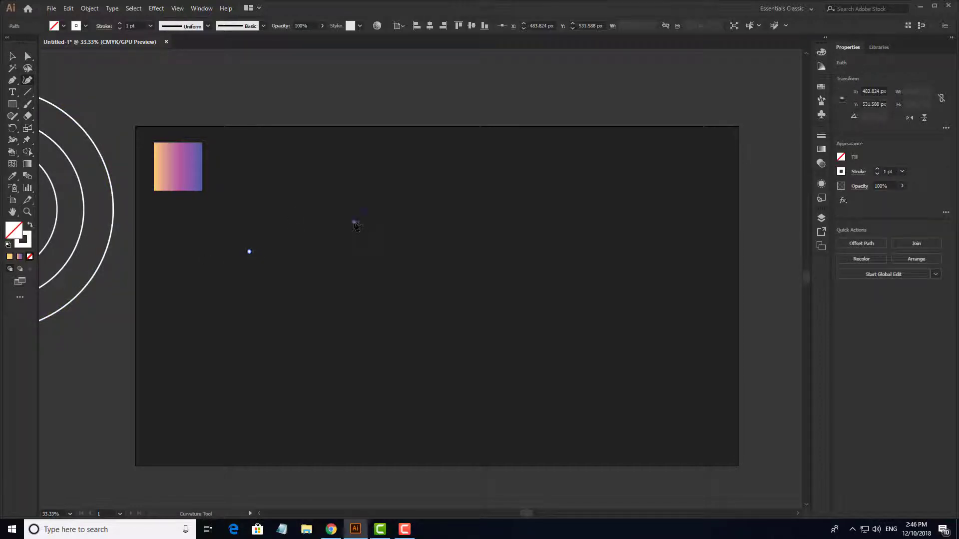
left_click(353, 221)
left_click(418, 262)
left_click(570, 226)
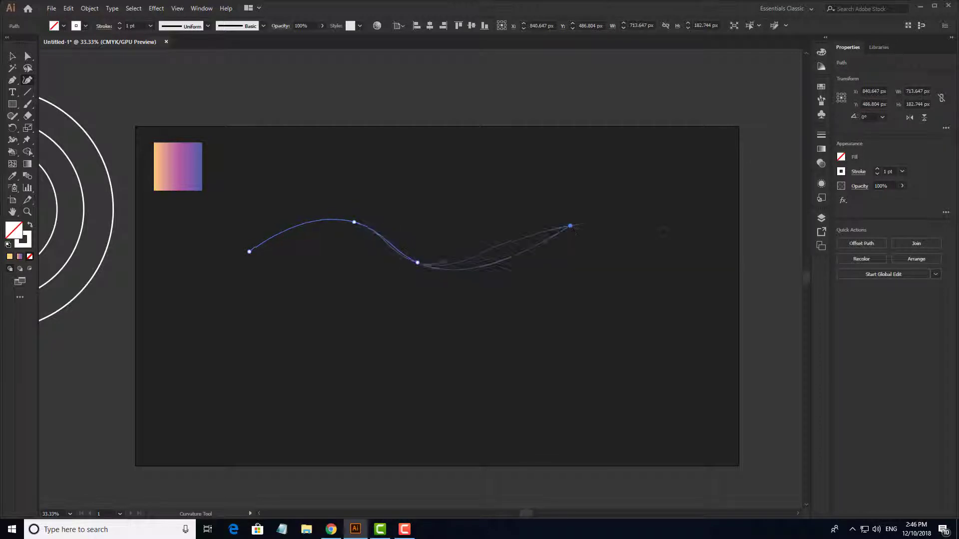
left_click(690, 244)
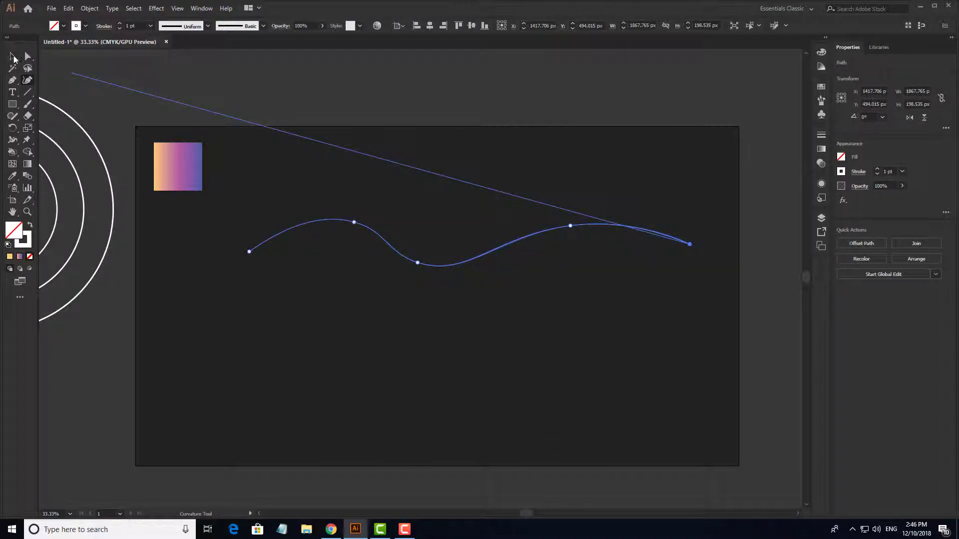
left_click(13, 59)
key("ctrl+z")
key("ctrl+z")
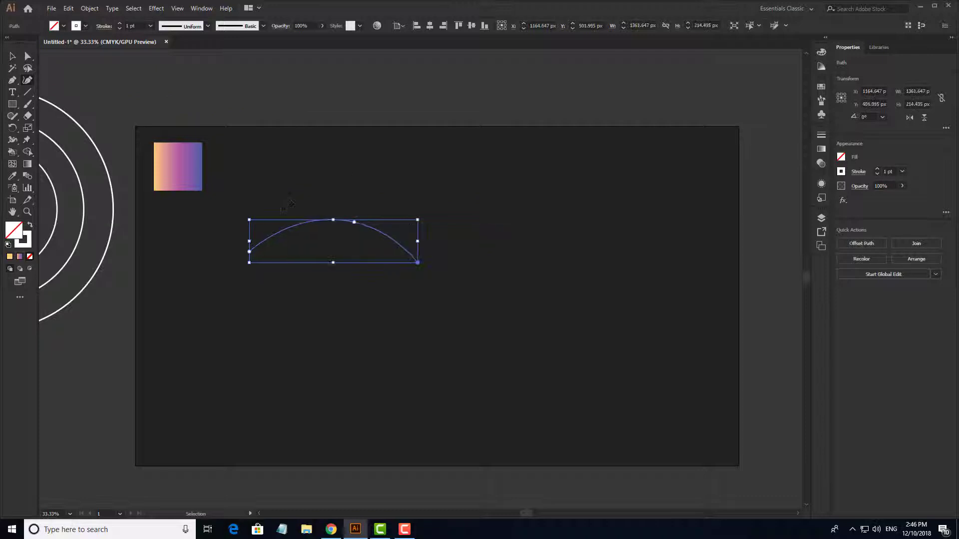
key("ctrl+z")
key("ctrl+z")
key("ctrl+z")
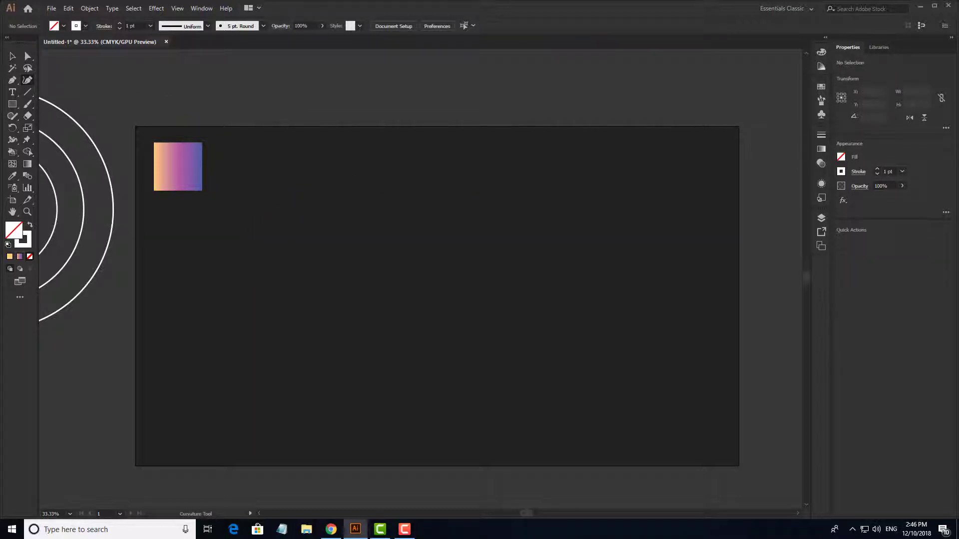
Draw a seven-point wavy path about 2084 px wide across the artboard's upper half with the Curvature tool, and deselect it.
left_click(199, 258)
left_click(267, 233)
left_click(307, 268)
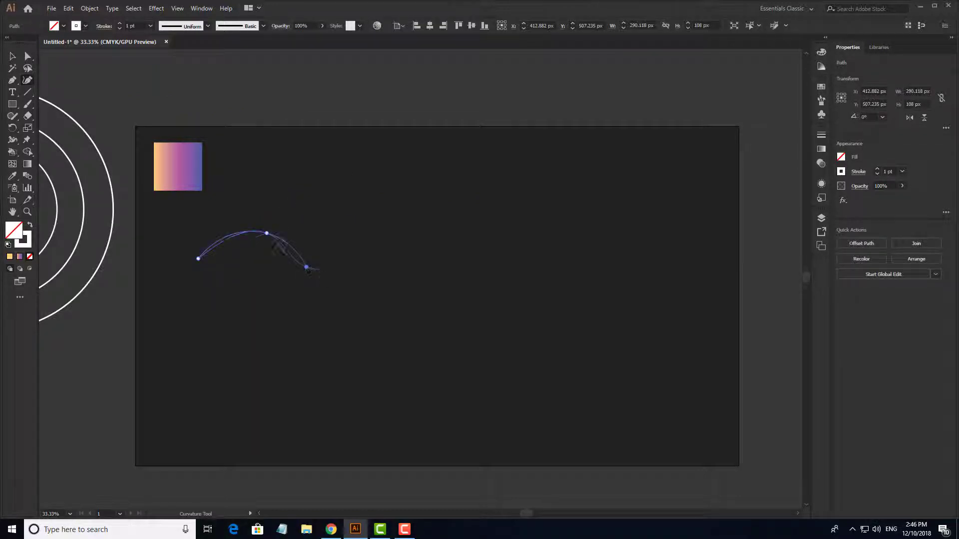
left_click(383, 238)
left_click(490, 266)
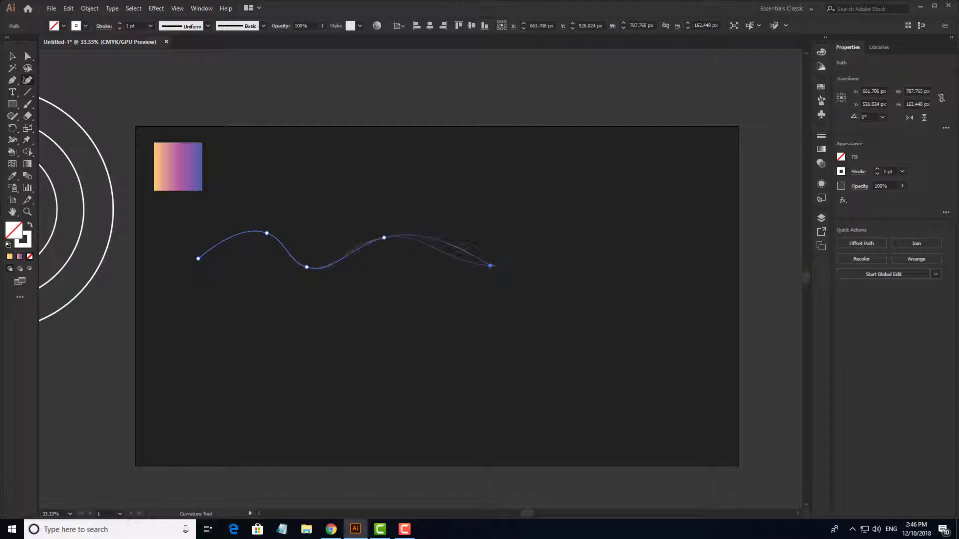
left_click(612, 224)
left_click(689, 250)
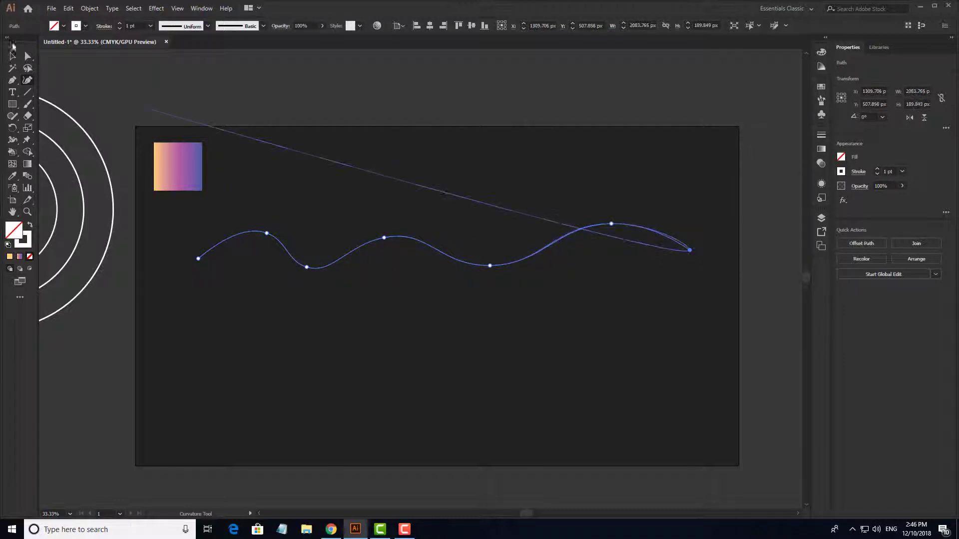
key("v")
left_click(409, 204)
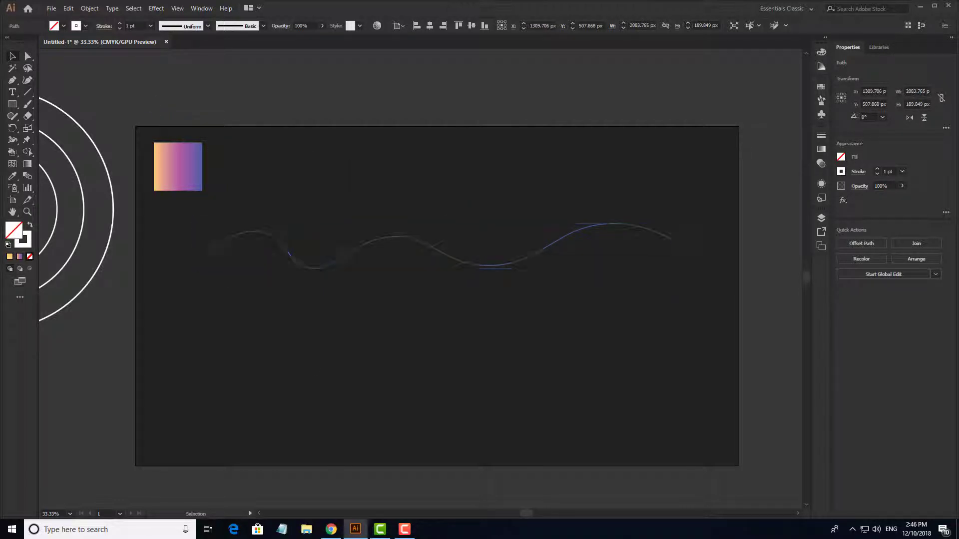
Draw a second, eight-point wavy path about 2029 px wide across the artboard's lower part with the Curvature tool, and deselect it.
left_click(28, 80)
left_click(227, 425)
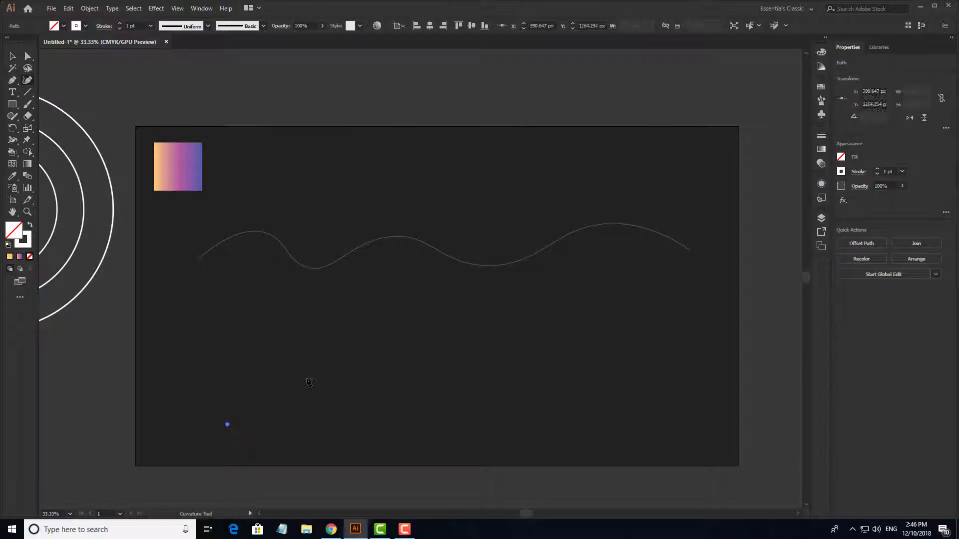
left_click(306, 378)
left_click(360, 406)
left_click(450, 371)
left_click(515, 396)
left_click(595, 368)
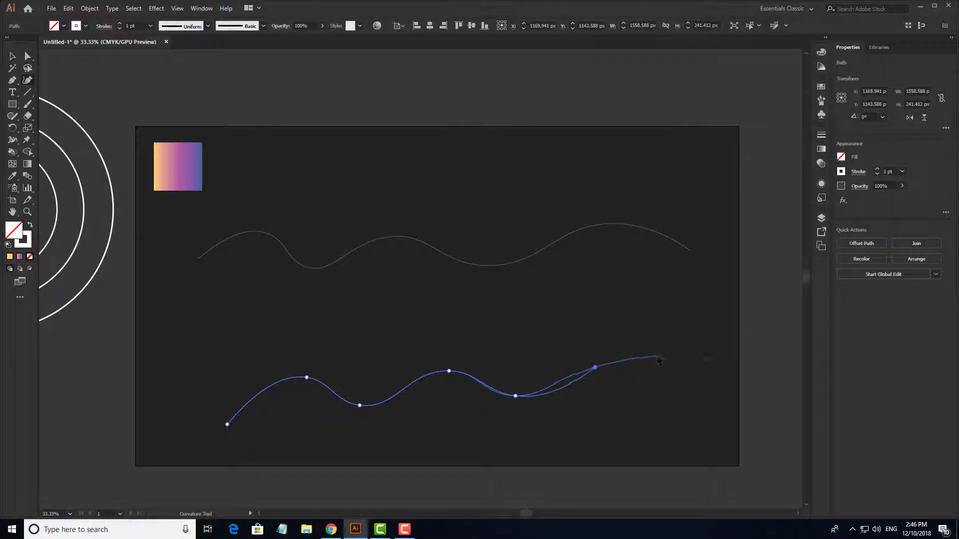
left_click(661, 391)
left_click(706, 358)
left_click(12, 57)
left_click(575, 176)
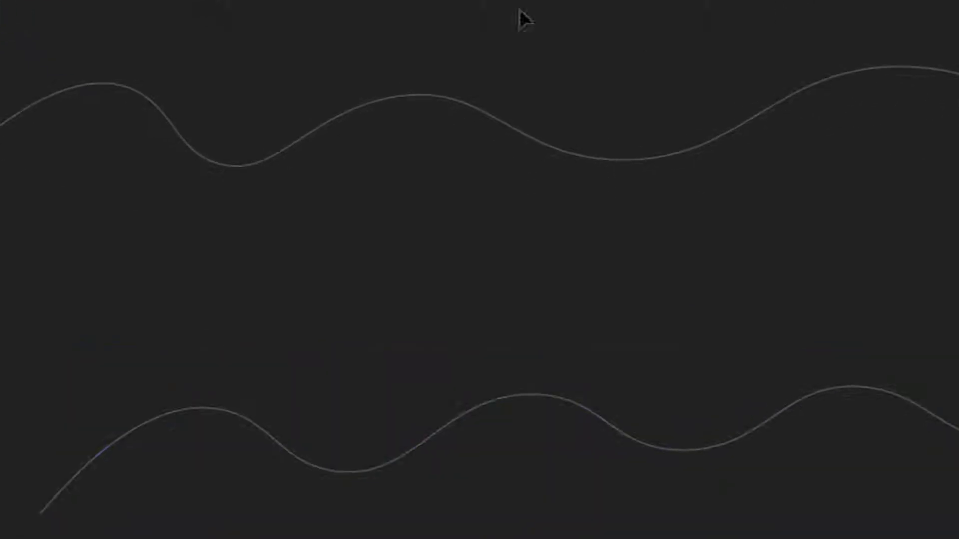
Copy the square's gradient onto both wavy paths with the Eyedropper, swap it from fill to stroke, and deselect them.
left_click_drag(410, 204, 552, 433)
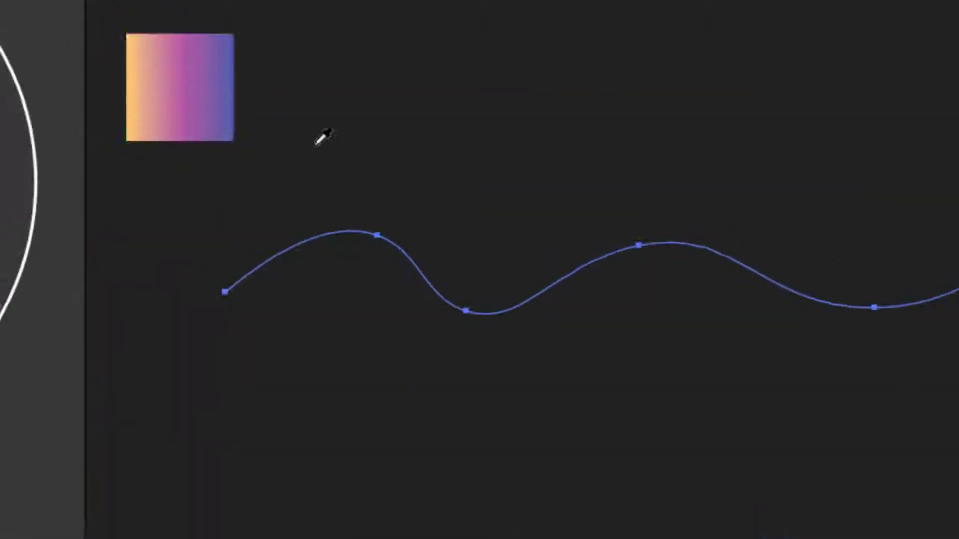
left_click(235, 87)
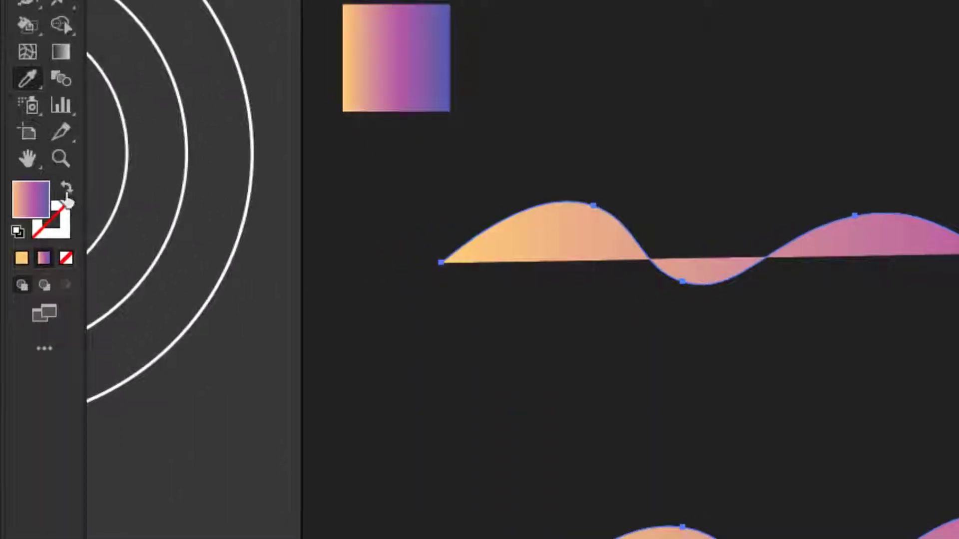
left_click(67, 191)
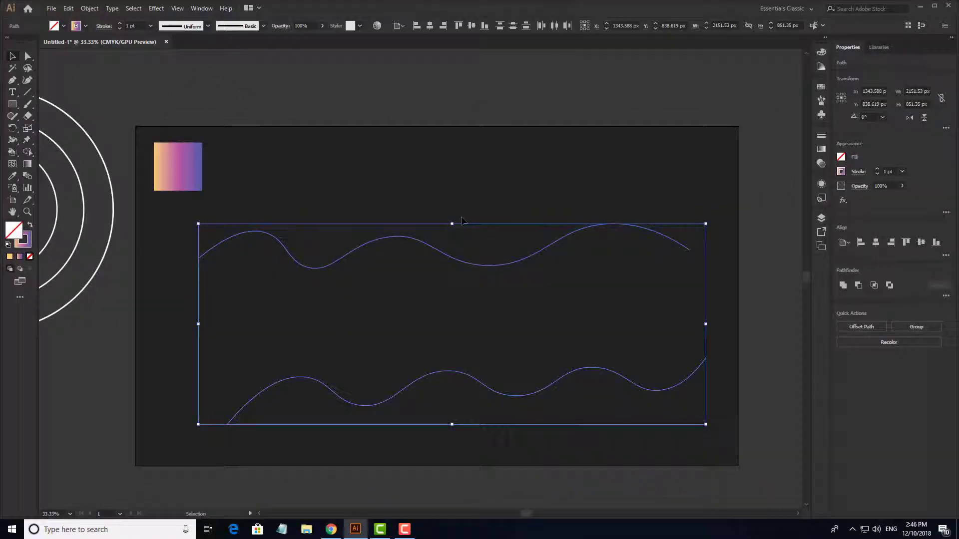
left_click(554, 300)
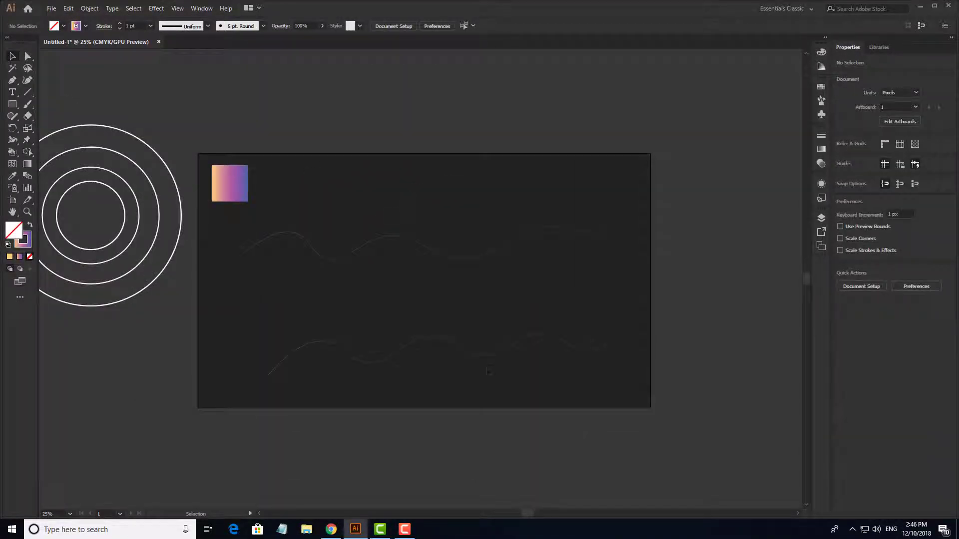
Set the stroke weight of both wavy paths to 4 pt, and move the upper path slightly higher on the artboard.
left_click_drag(416, 193, 488, 372)
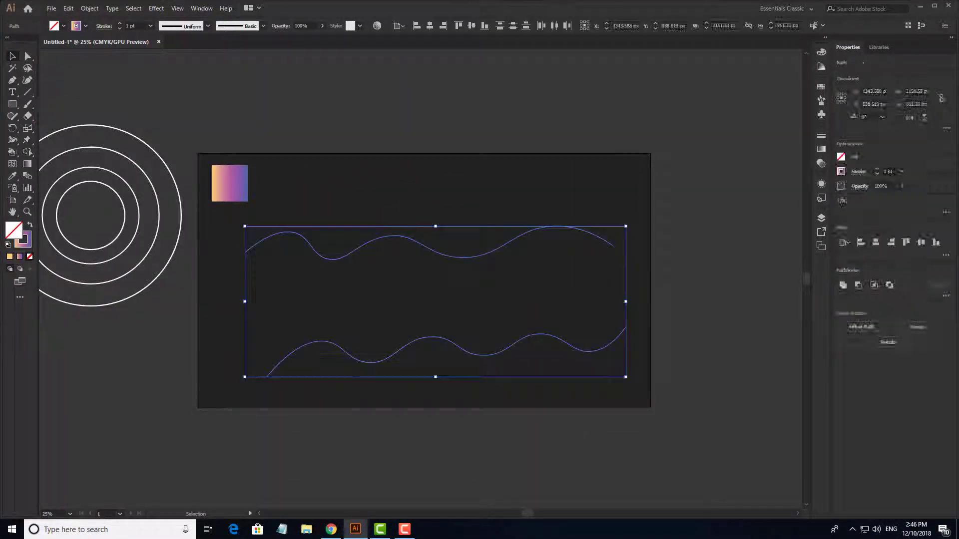
scroll(359, 69, "up", 3)
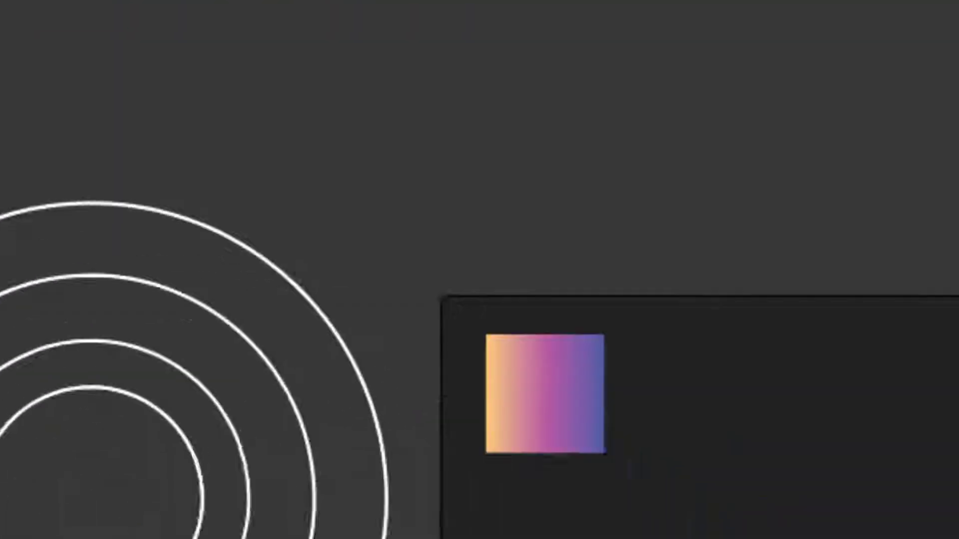
left_click(722, 242)
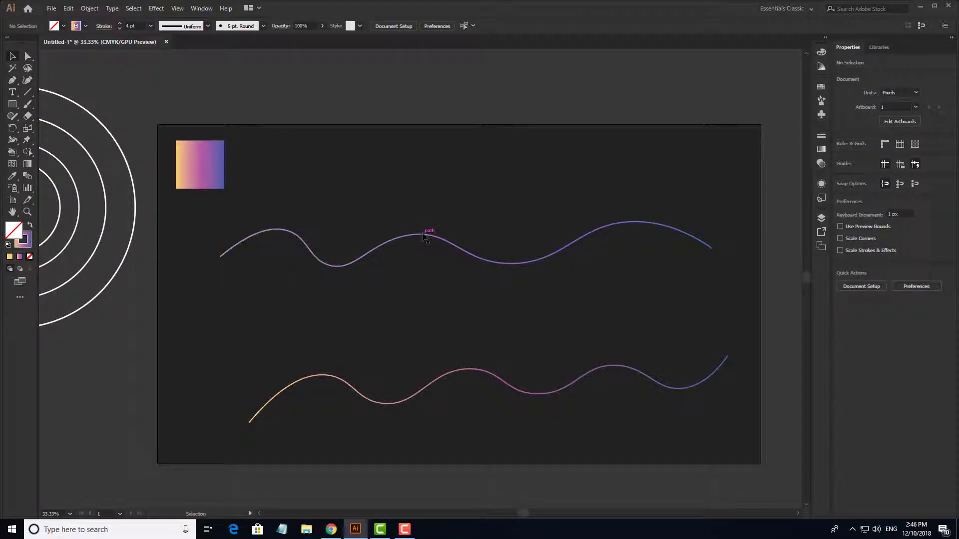
left_click_drag(428, 228, 430, 201)
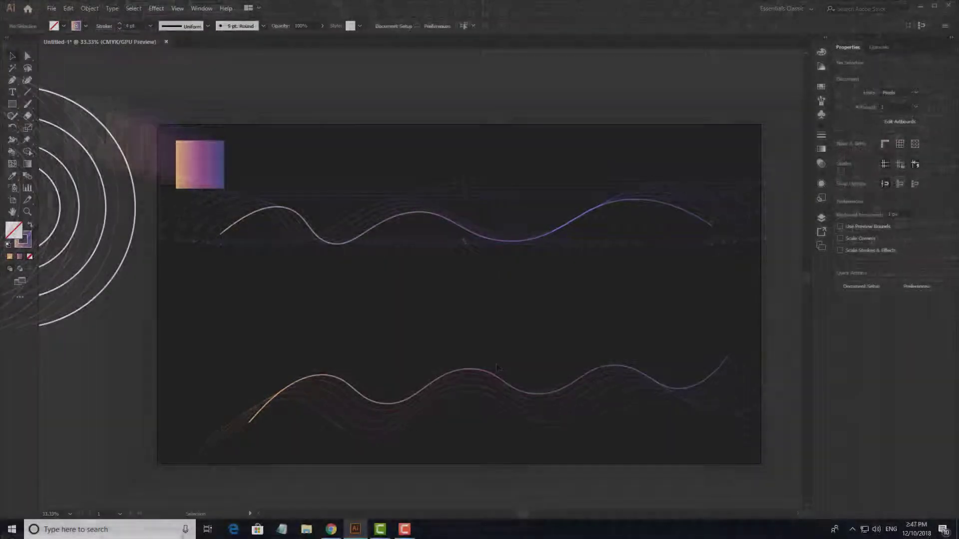
Replace the lower wavy path with a freehand wavy line about 1993 px wide drawn with the Pencil tool, and deselect it.
left_click(513, 386)
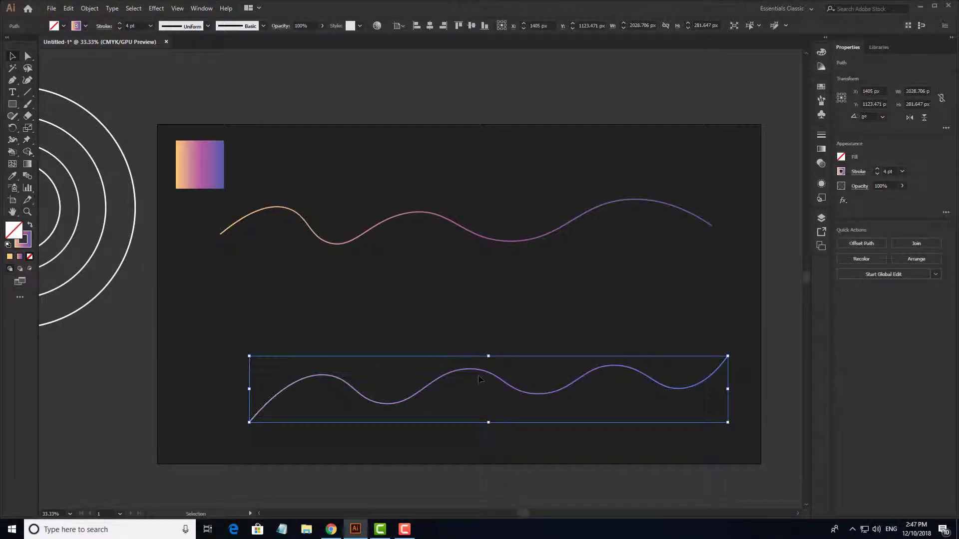
key("Delete")
left_click_drag(11, 117, 77, 131)
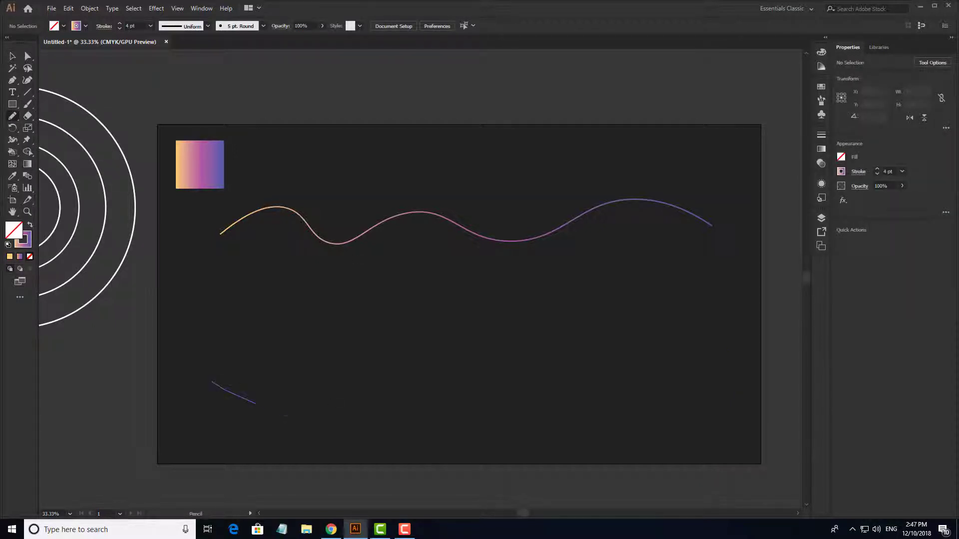
left_click_drag(702, 381, 701, 381)
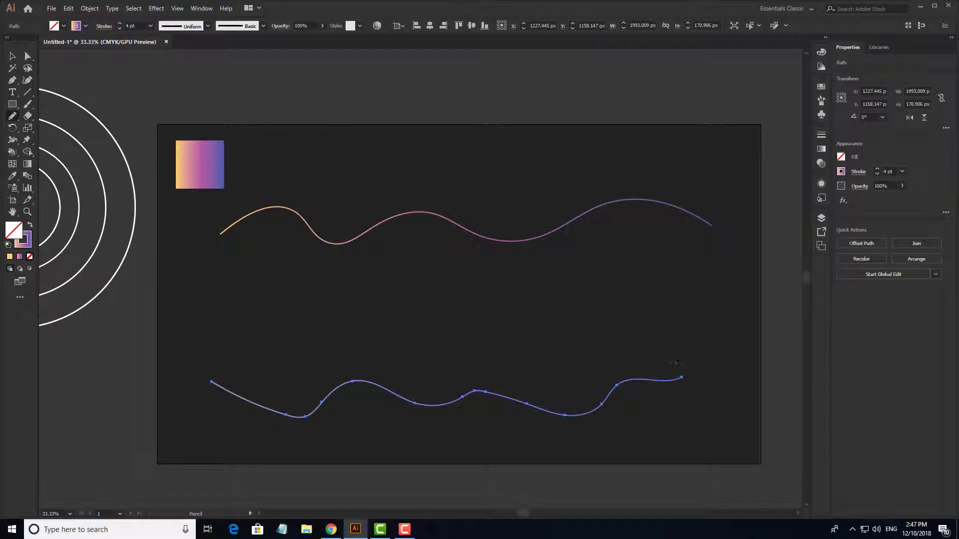
key("v")
left_click(662, 347)
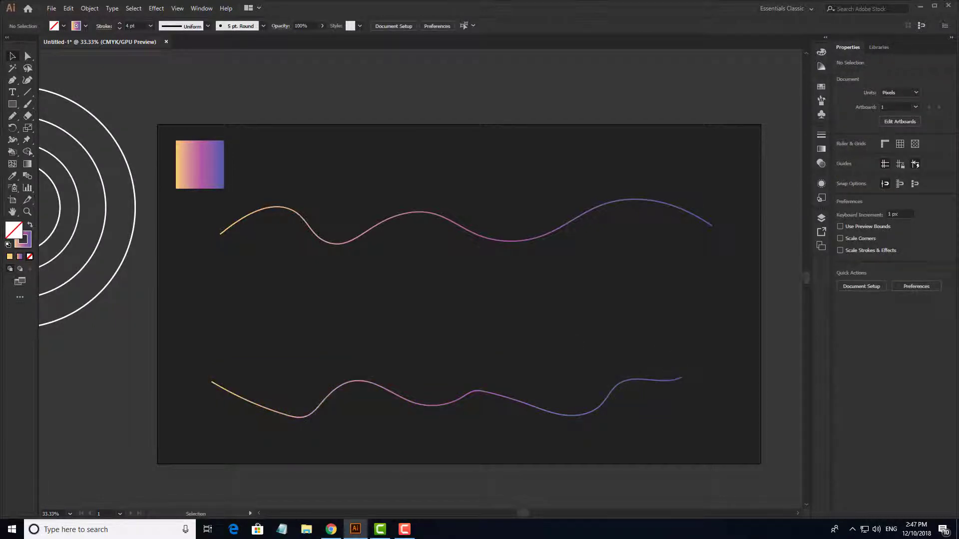
Delete the lower wavy line, then set the Pencil tool's fidelity to the smoothest level and turn off Keep selected.
left_click(622, 382)
key("Delete")
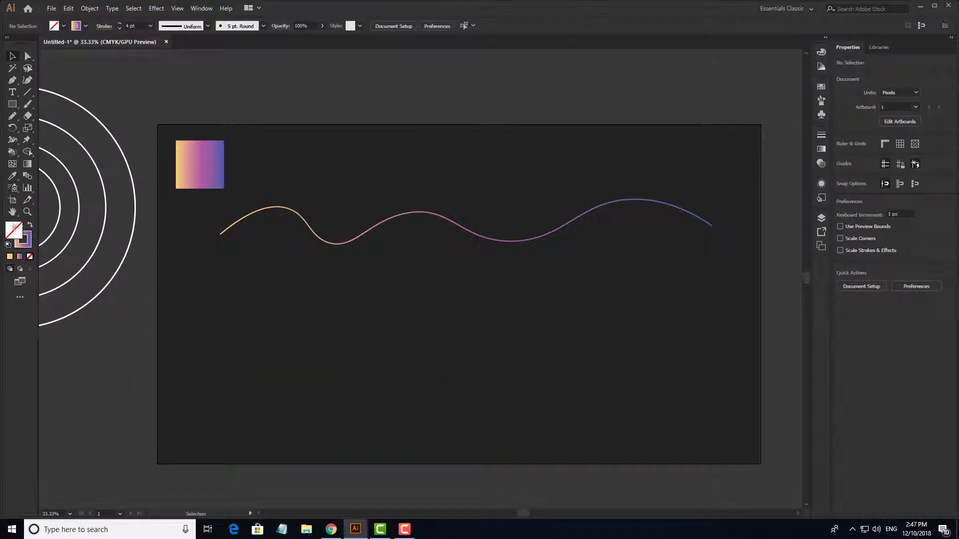
double_click(13, 116)
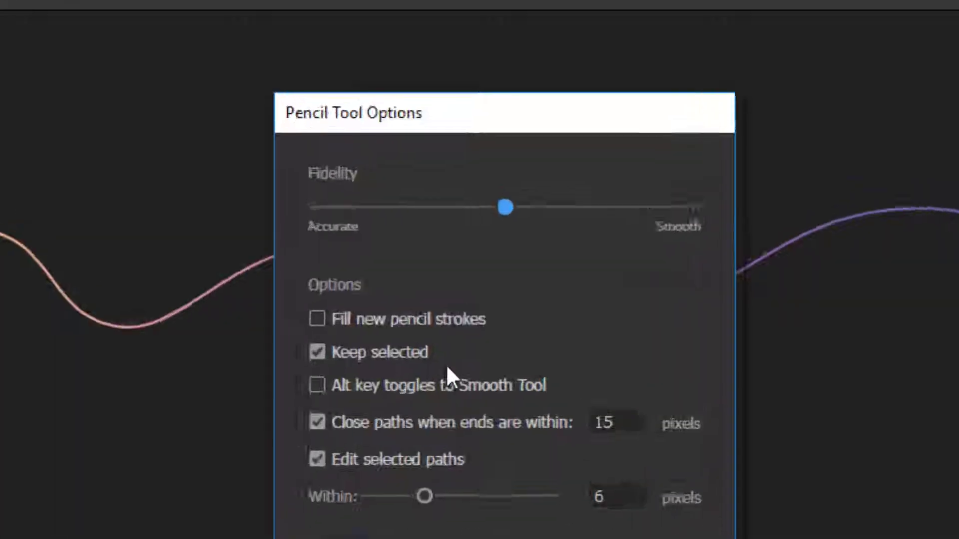
left_click_drag(520, 212, 780, 212)
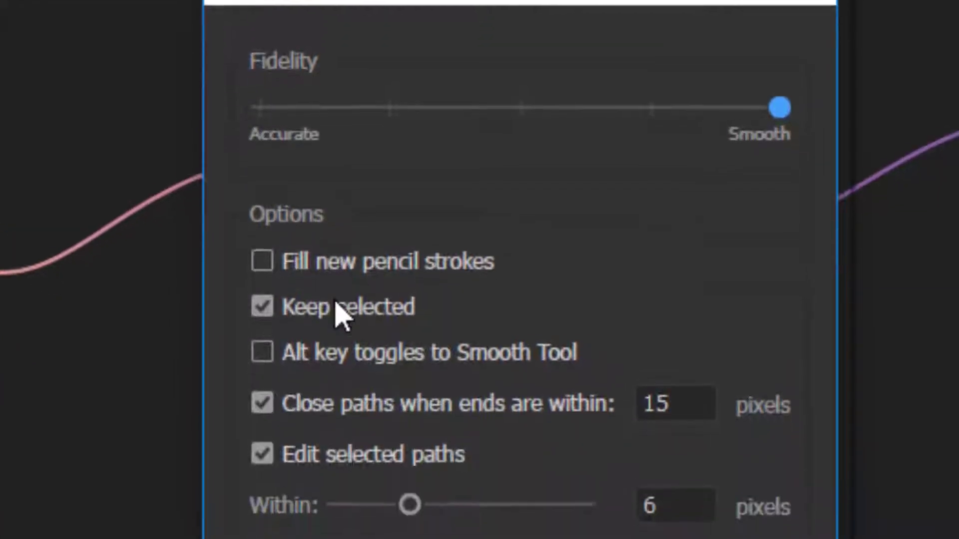
left_click(314, 306)
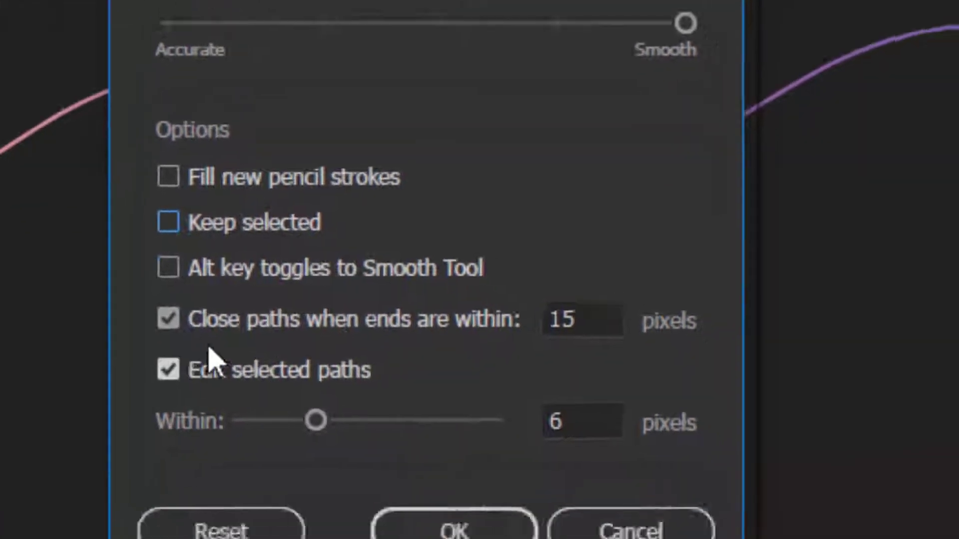
left_click(378, 477)
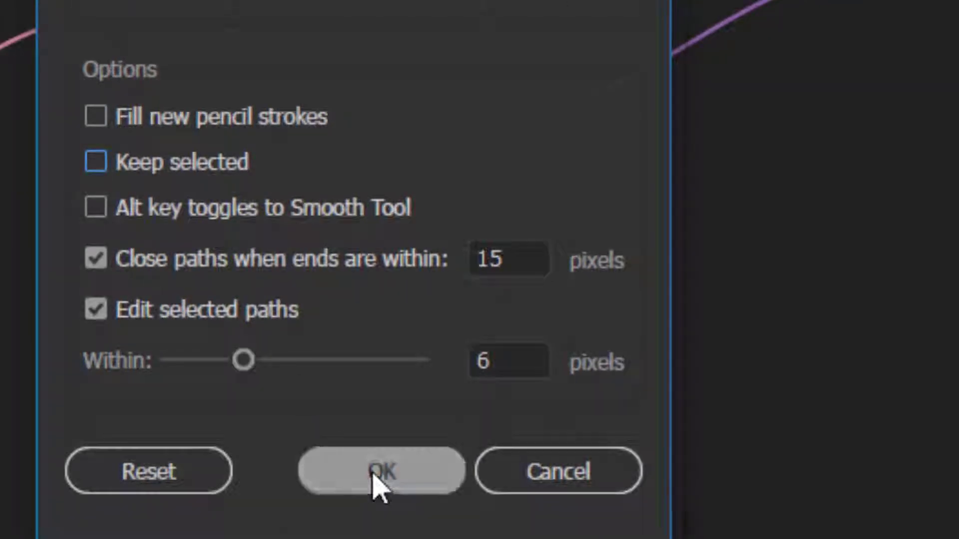
Draw a new freehand wavy line across the artboard's lower part with the Pencil tool, undoing the first attempt and redrawing it.
mouse_move(204, 407)
left_mouse_down()
mouse_move(501, 435)
mouse_move(703, 394)
left_mouse_up()
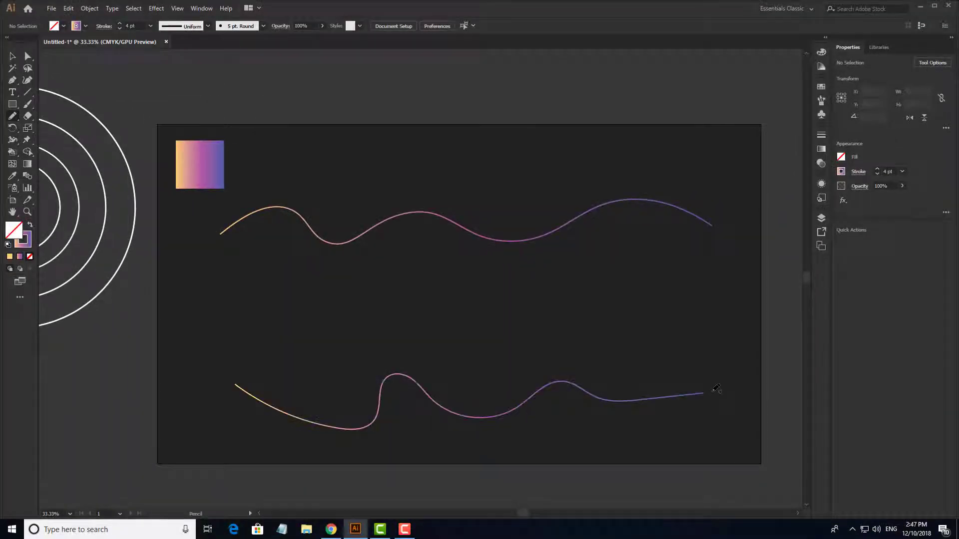
key("ctrl+z")
left_click_drag(225, 377, 670, 387)
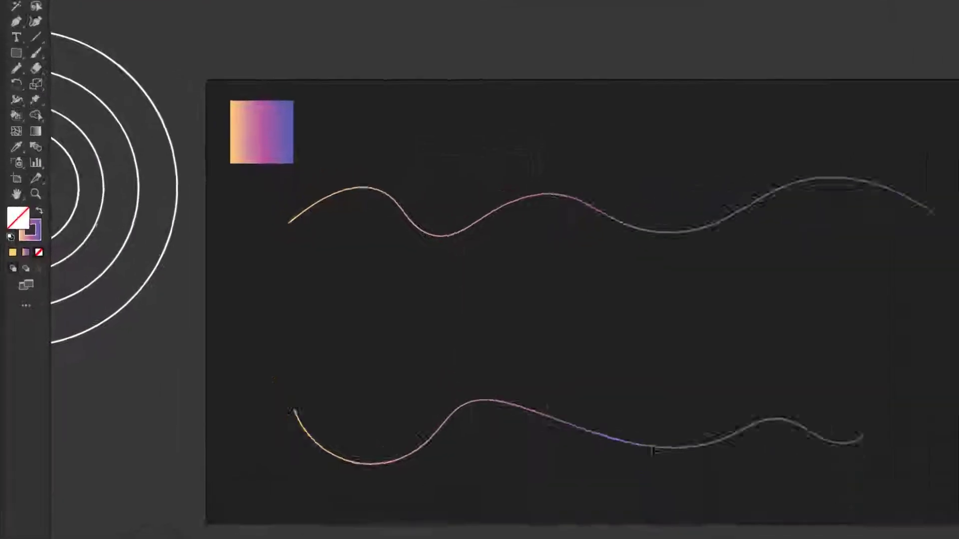
Select both wavy lines and blend them with the Blend tool from their left endpoints.
left_click_drag(338, 149, 450, 424)
left_click(55, 91)
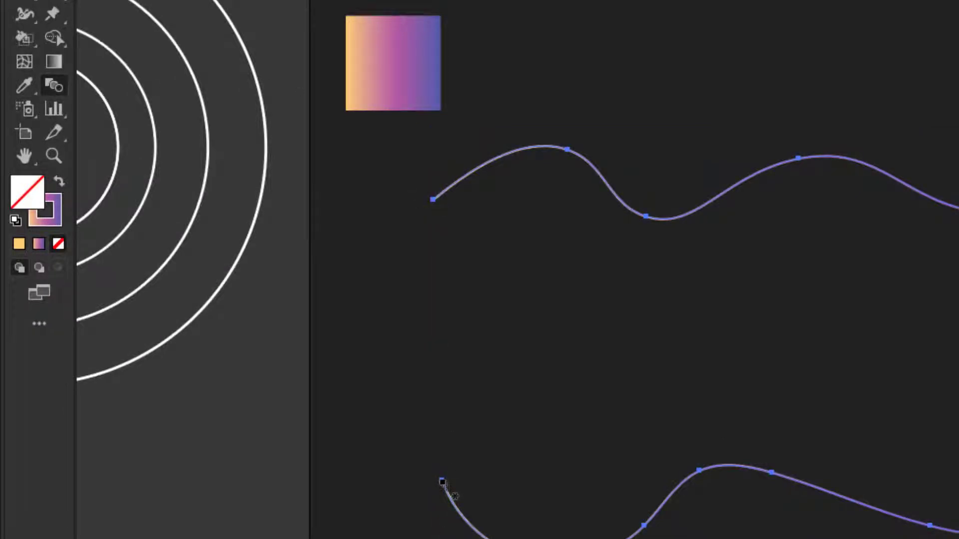
left_click(469, 463)
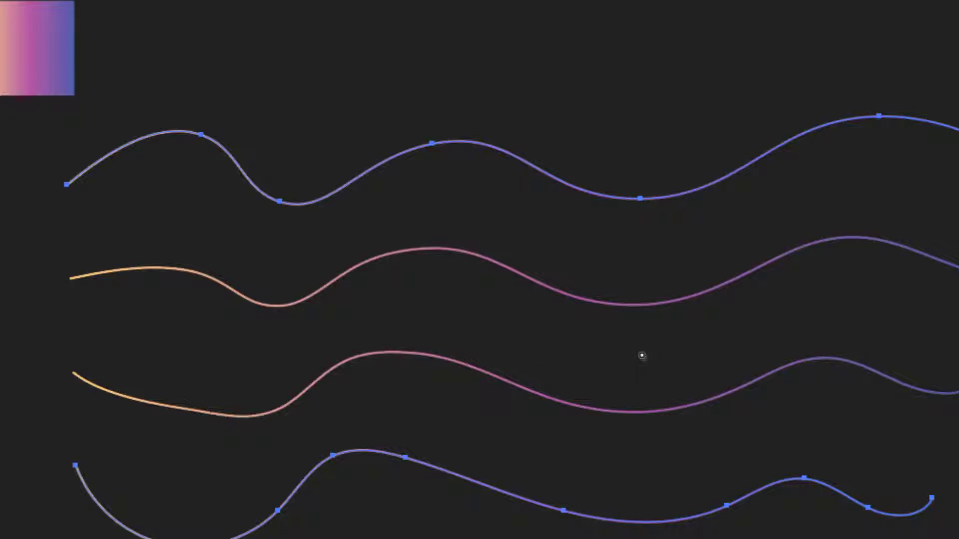
key("v")
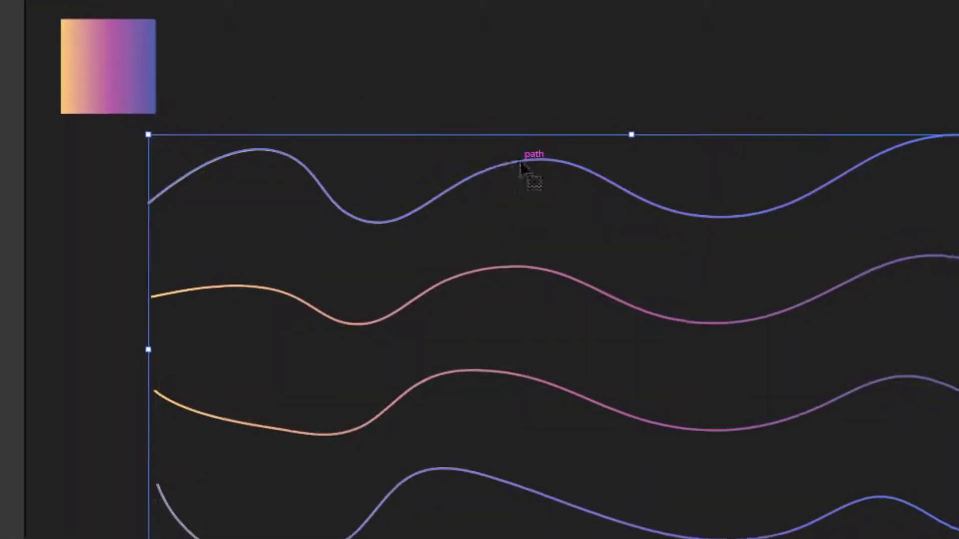
Open the wave blend's options, turn on the preview, and change the spacing to Specified Steps.
left_click(53, 154)
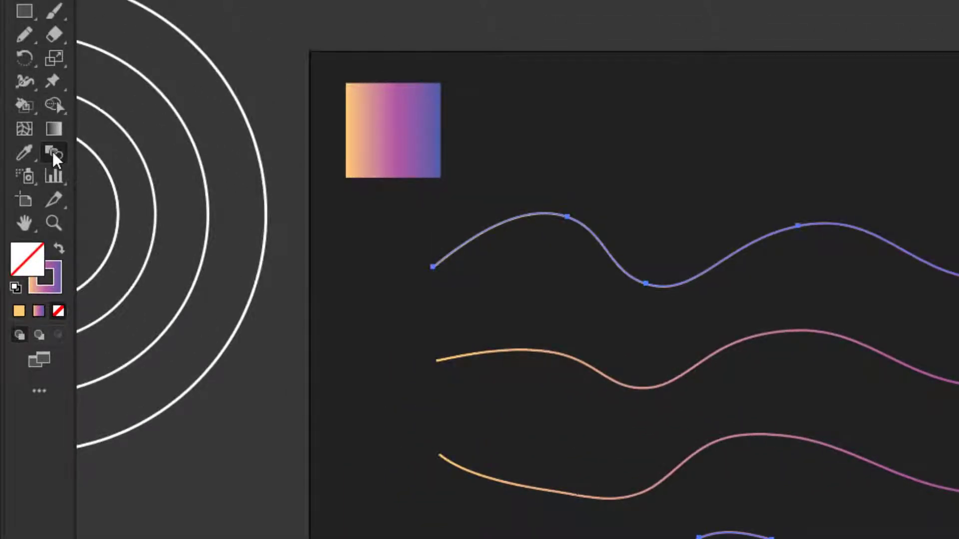
double_click(53, 152)
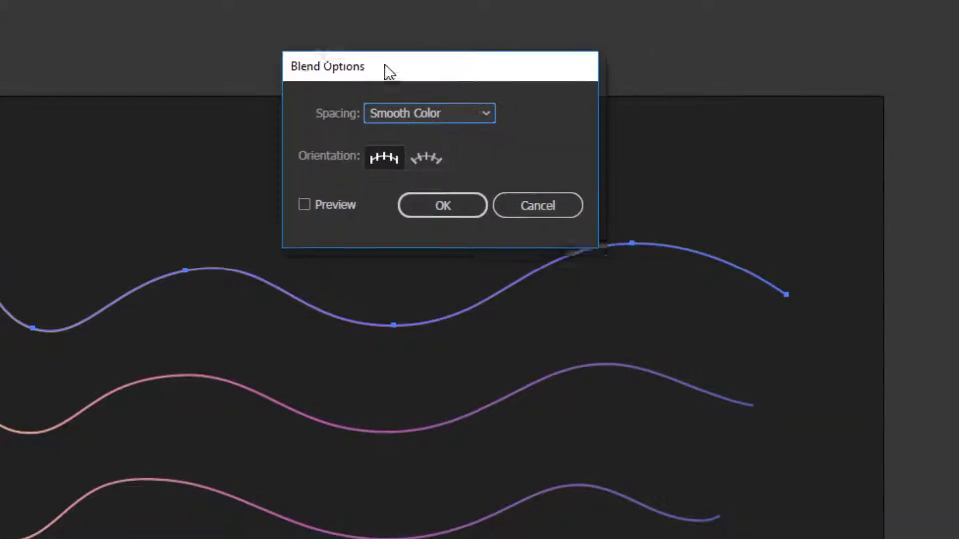
left_click_drag(386, 70, 372, 62)
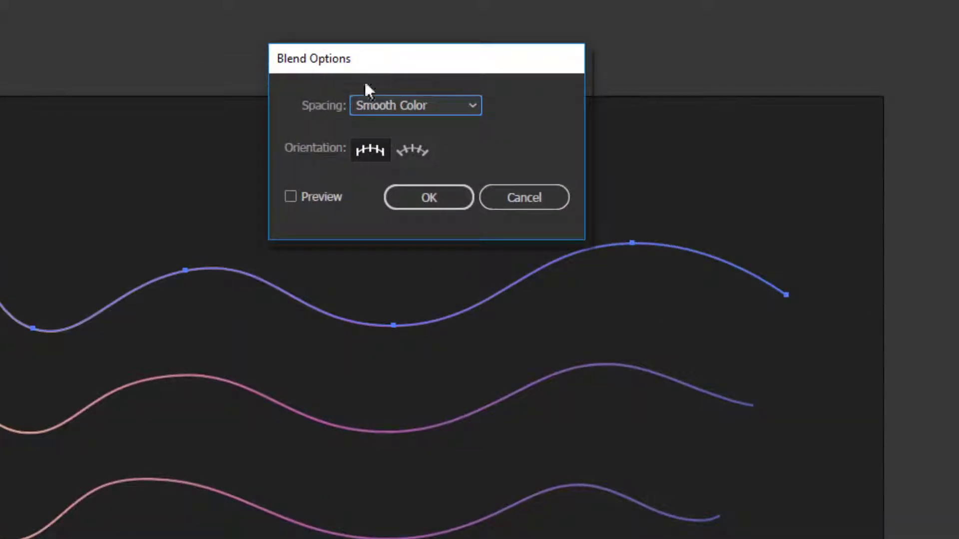
left_click(291, 198)
left_click(418, 111)
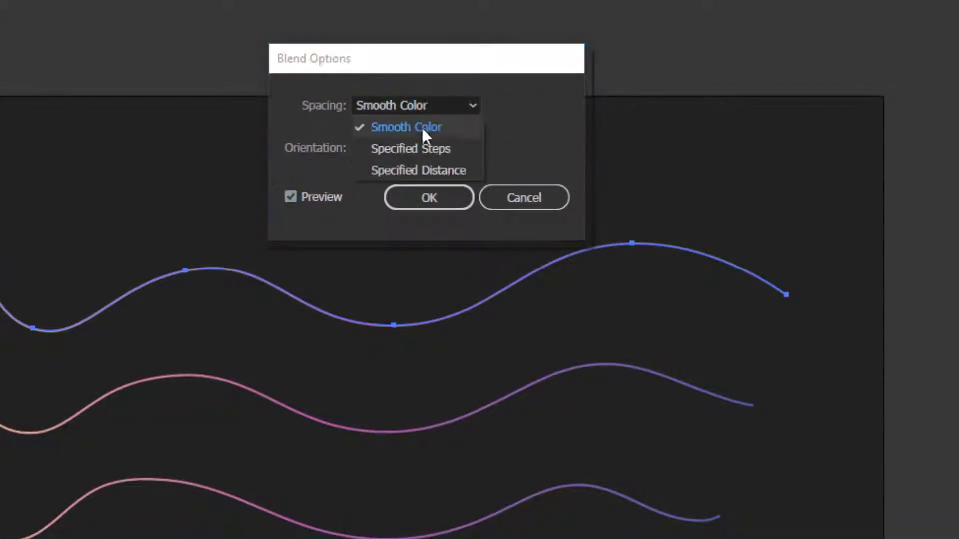
left_click(418, 148)
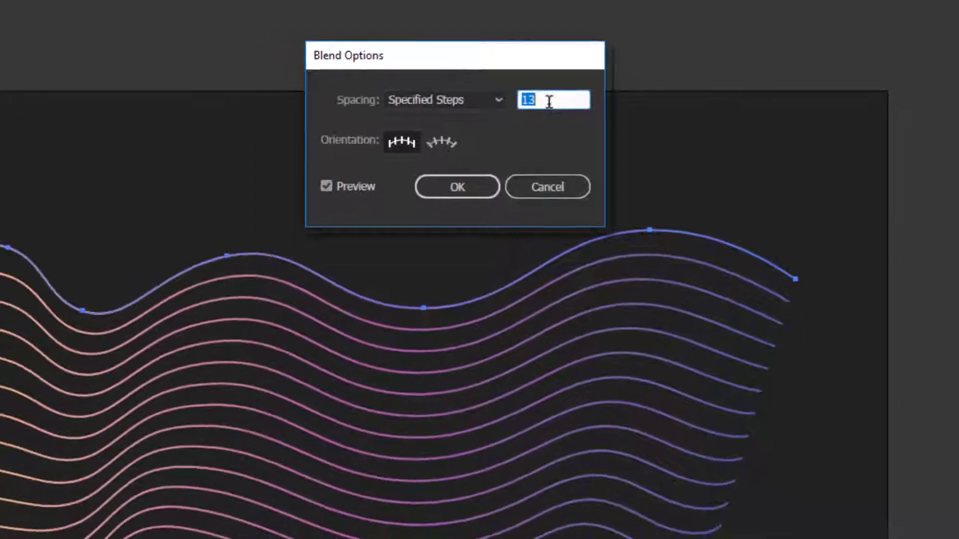
Set the number of blend steps between the wavy lines to 62 and apply the options.
key("Up")
key("Up")
key("Up")
key("Up")
key("Up")
key("Up")
key("Up")
key("Up")
key("Up")
key("Up")
key("Up")
key("Up")
key("Up")
key("Up")
key("Up")
key("Up")
key("Up")
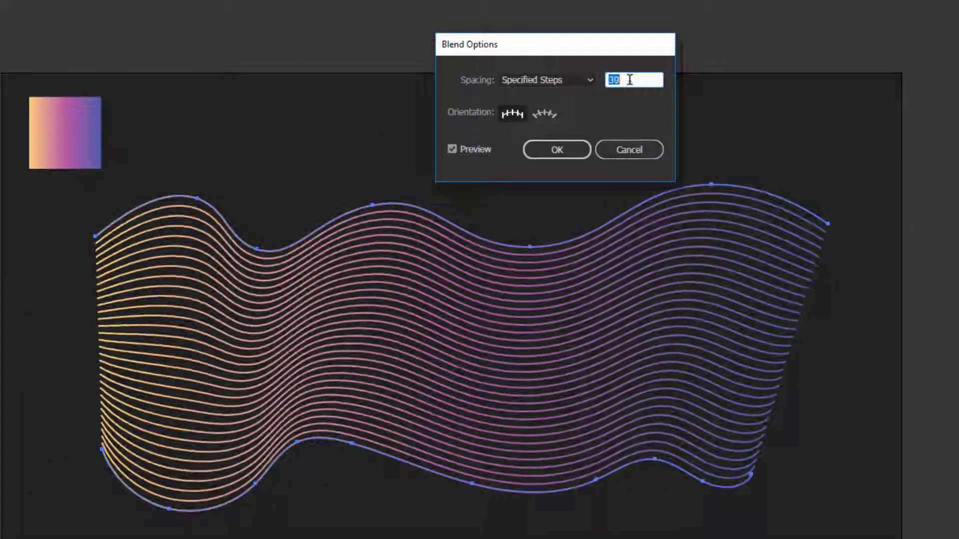
key("Up")
key("Up")
key("Up")
key("Up")
key("Up")
key("Up")
key("Up")
key("Up")
key("Up")
key("Up")
key("Up")
key("Up")
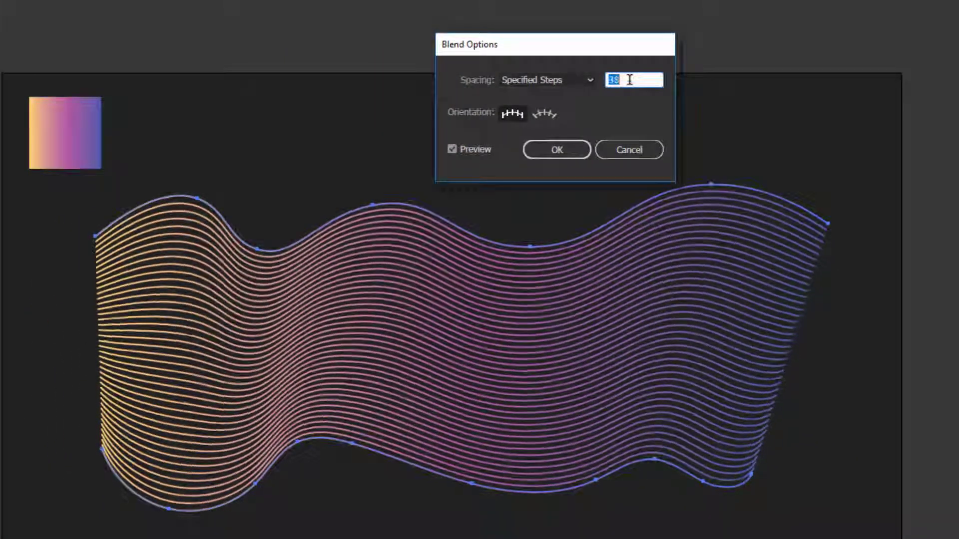
key("Up")
key("Up")
key("Up")
key("Up")
key("Up")
key("Up")
key("Up")
key("Up")
key("Up")
key("Up")
key("Up")
key("Up")
key("Up")
key("Up")
key("Up")
key("Up")
key("Up")
key("Up")
key("Up")
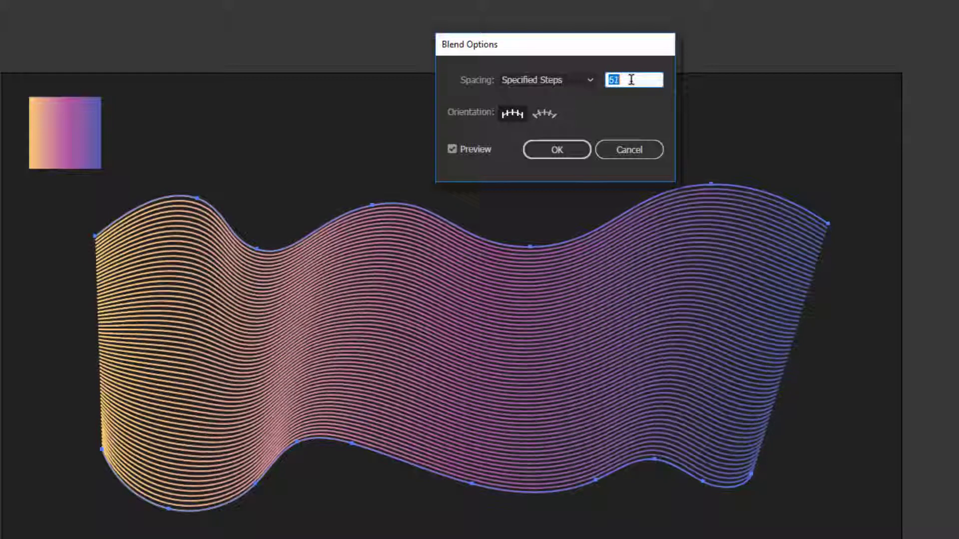
key("Up")
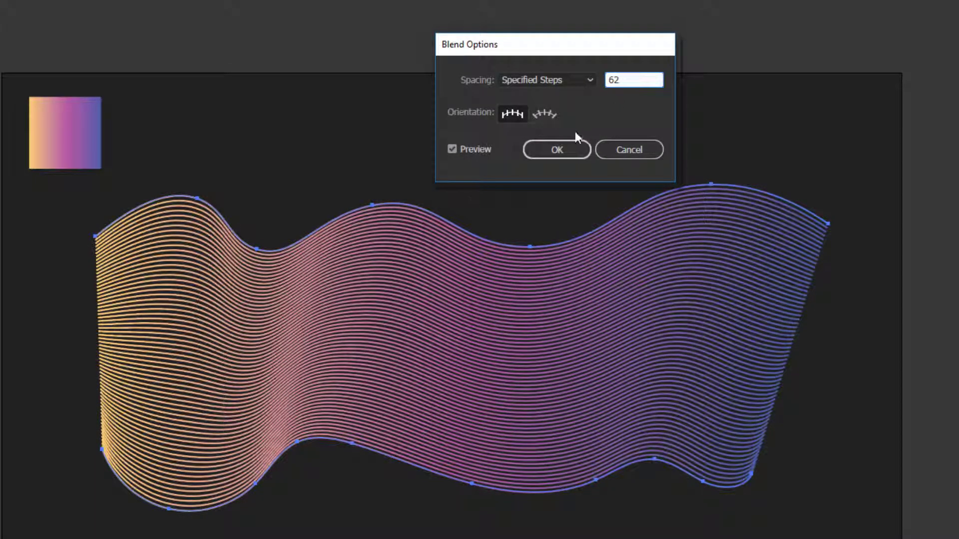
left_click(574, 150)
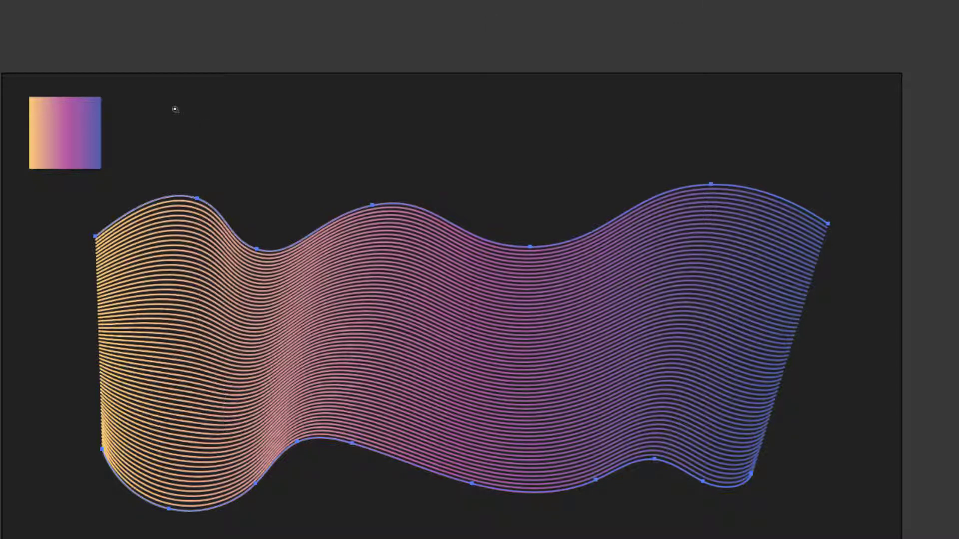
Examine the blended wavy lines up close, and check the gradient square's swatch among the document's swatches.
scroll(295, 463, "up", 2)
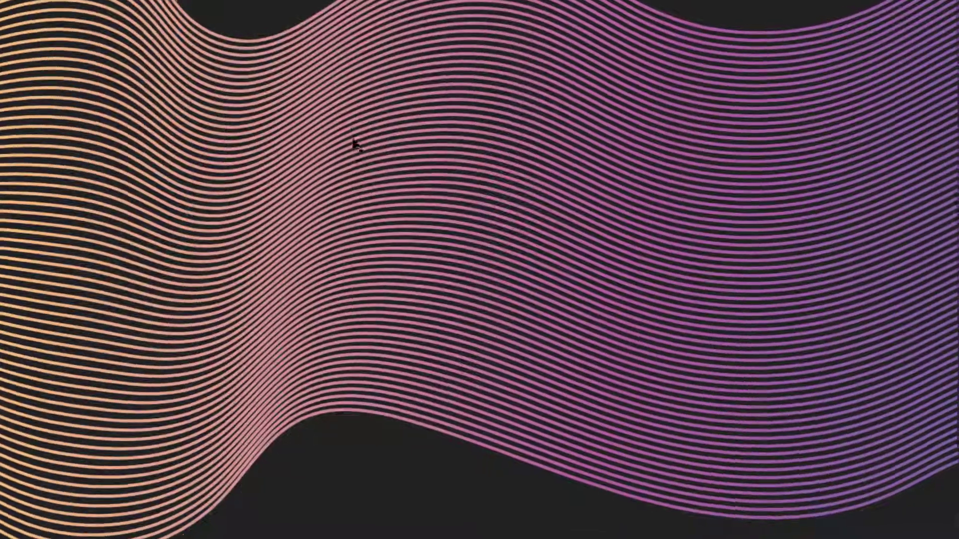
scroll(354, 143, "up", 2)
scroll(473, 308, "down", 4)
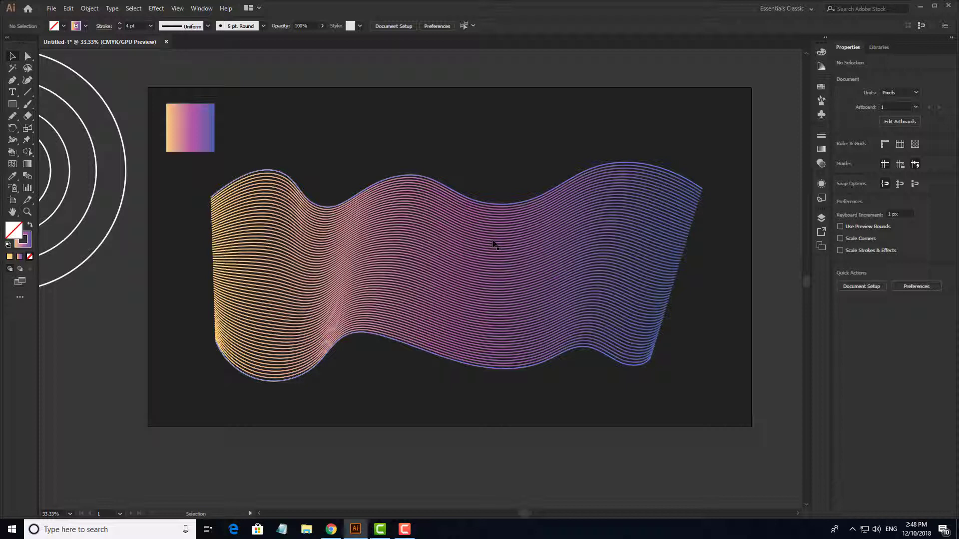
left_click(204, 128)
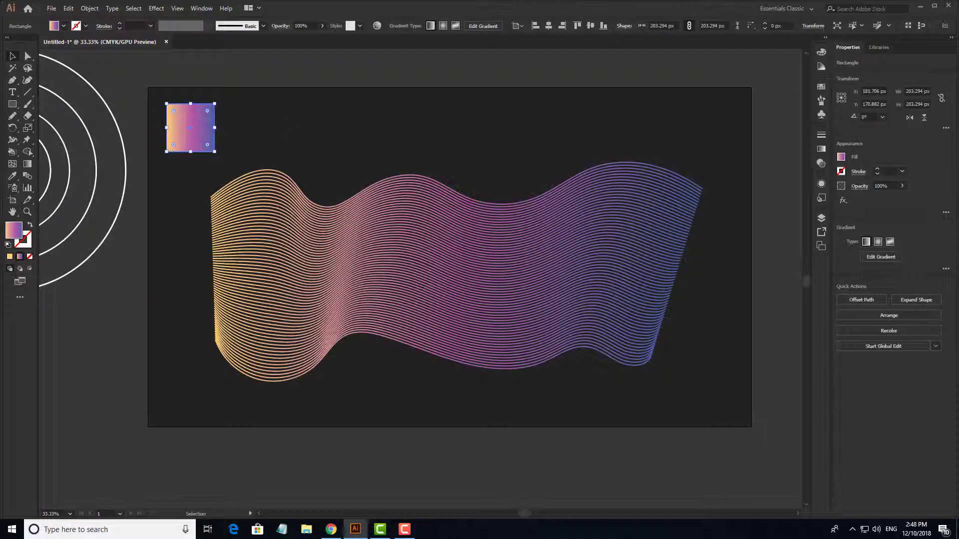
left_click(822, 87)
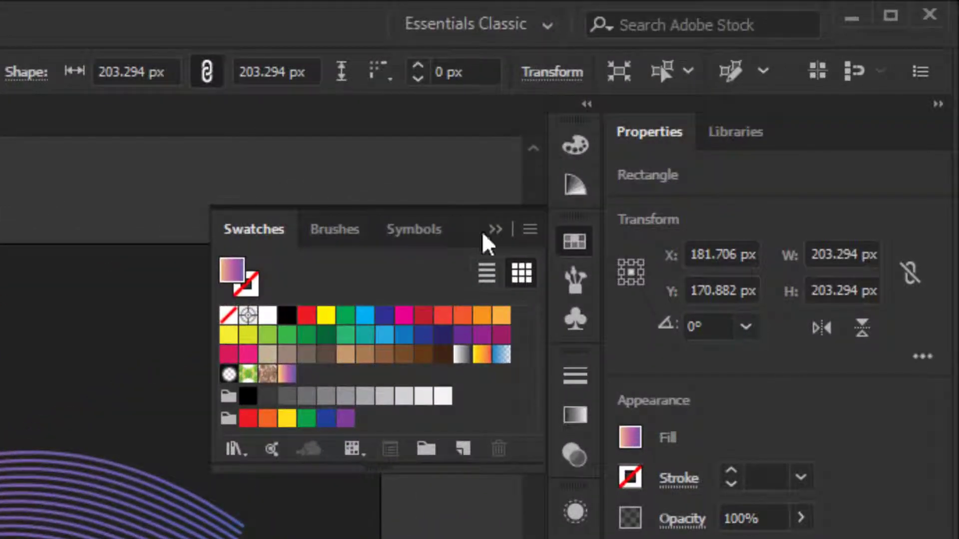
left_click(493, 230)
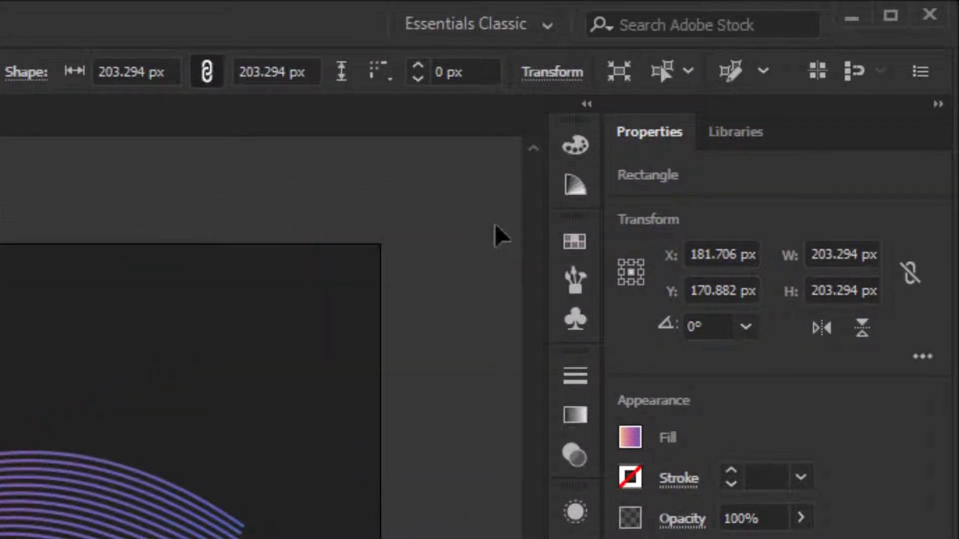
left_click(569, 238)
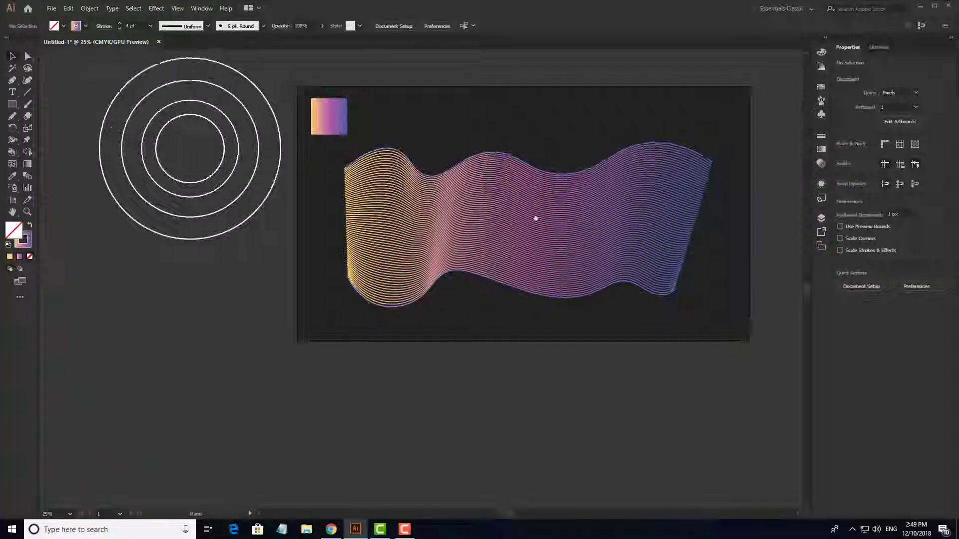
Scale the wave blend down to about 1563 px wide, move it off the artboard below the concentric circles, and deselect it.
left_click(422, 323)
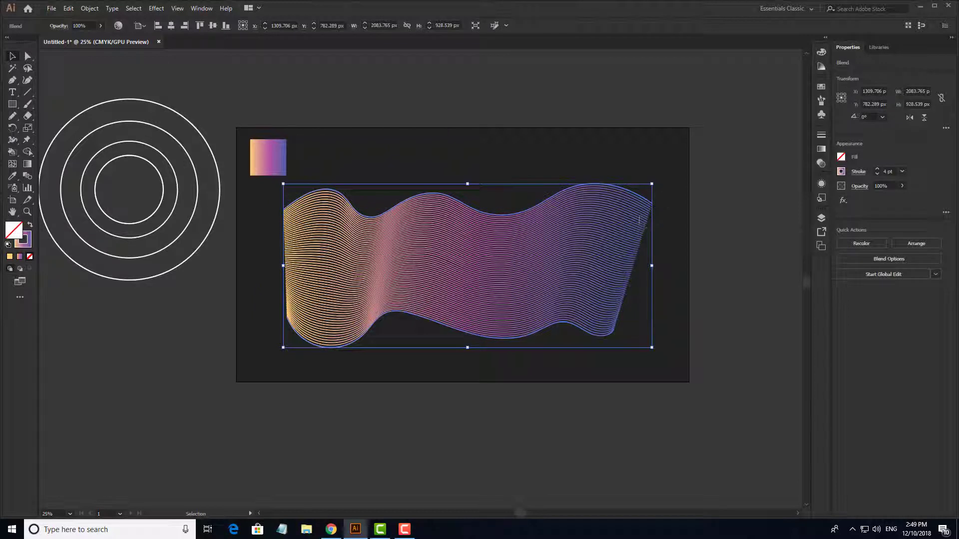
left_click_drag(652, 184, 560, 224)
left_click_drag(387, 285, 166, 342)
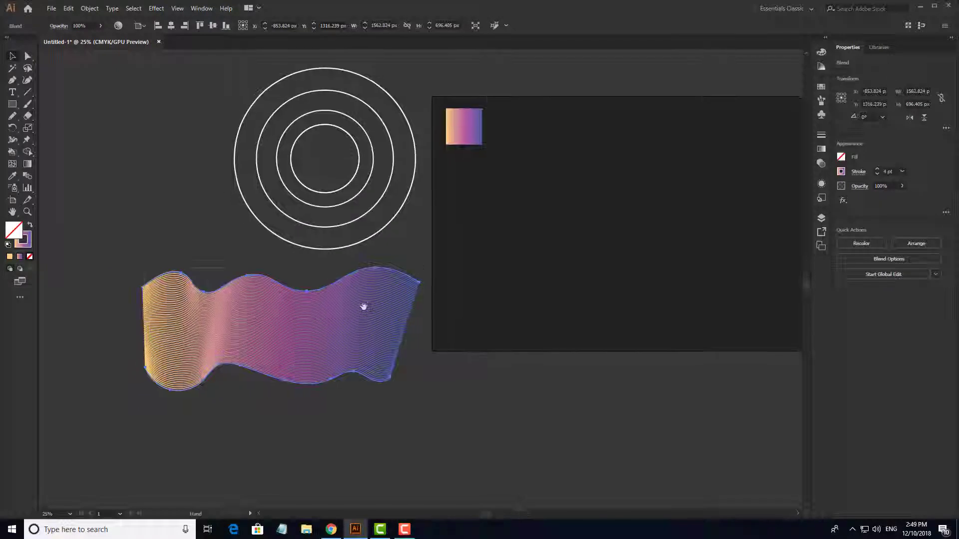
left_click(365, 306)
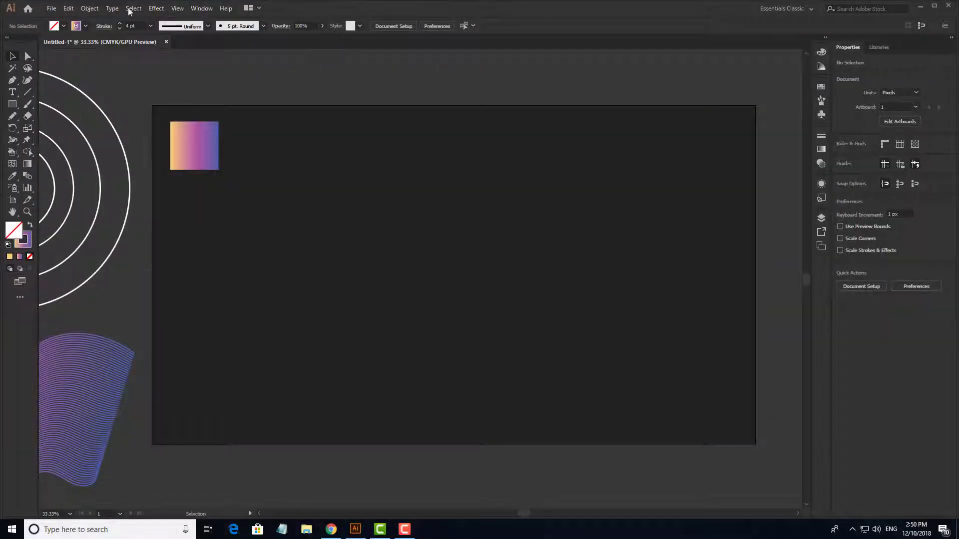
Draw two freehand lines mixing smooth waves and sharp peaks with the Pencil tool, one in the artboard's upper part and one in its lower part.
left_click(12, 117)
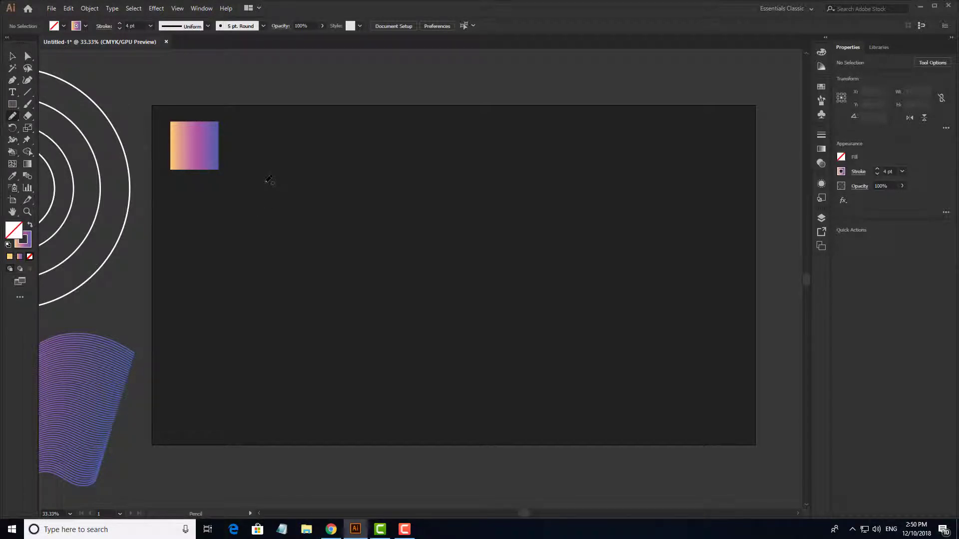
mouse_move(265, 183)
left_mouse_down()
mouse_move(480, 204)
mouse_move(654, 190)
left_mouse_up()
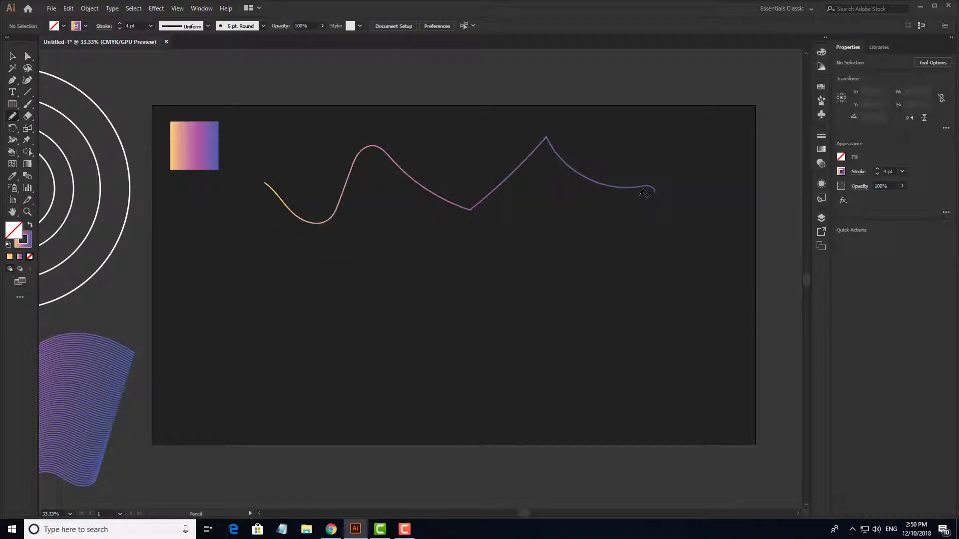
key("v")
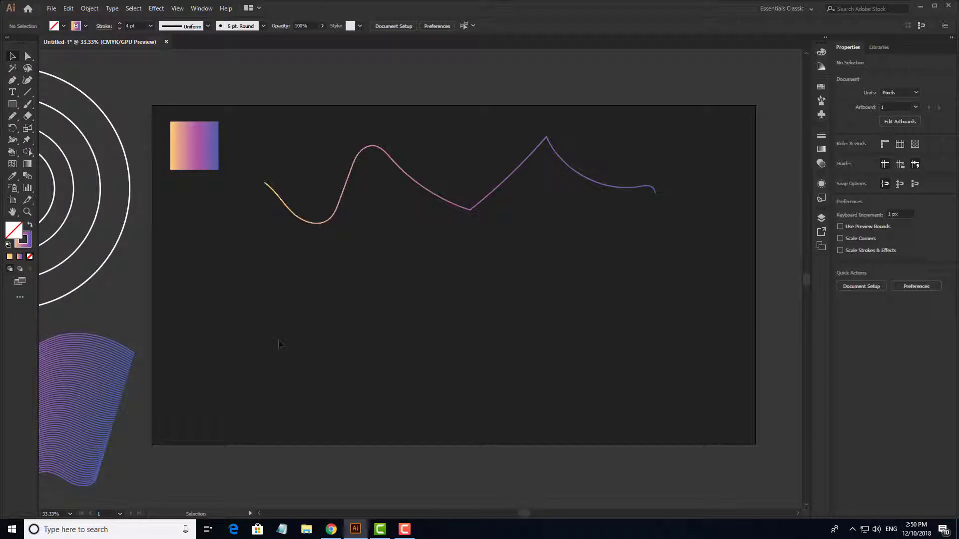
left_click(7, 122)
left_click_drag(273, 346, 660, 360)
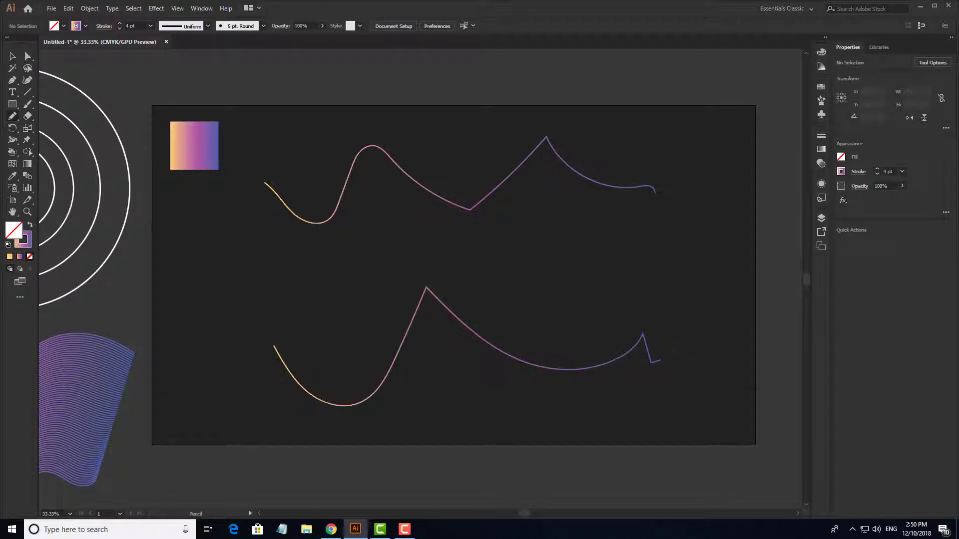
Blend the two freehand lines on the artboard, starting from the left end of the upper line to the left end of the lower line.
key("v")
left_click_drag(567, 131, 492, 353)
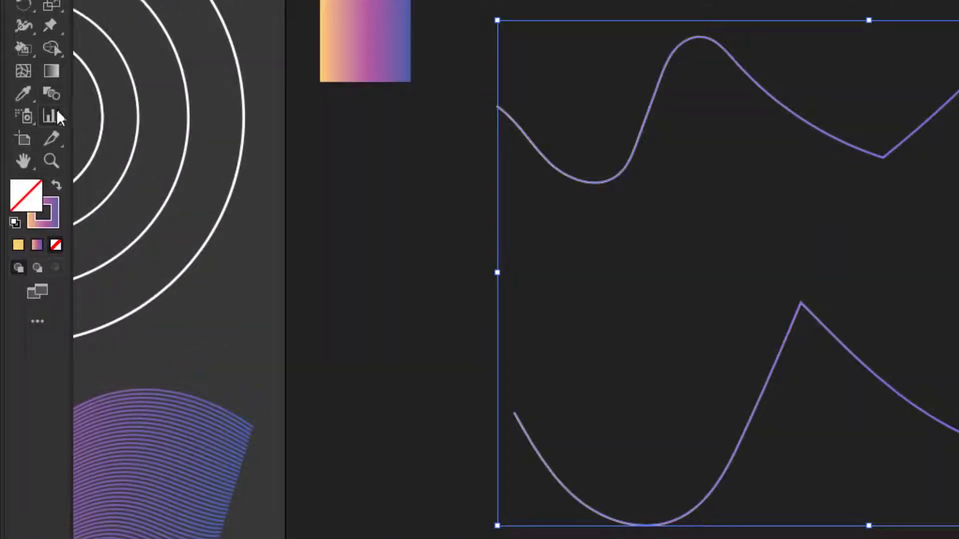
left_click(49, 95)
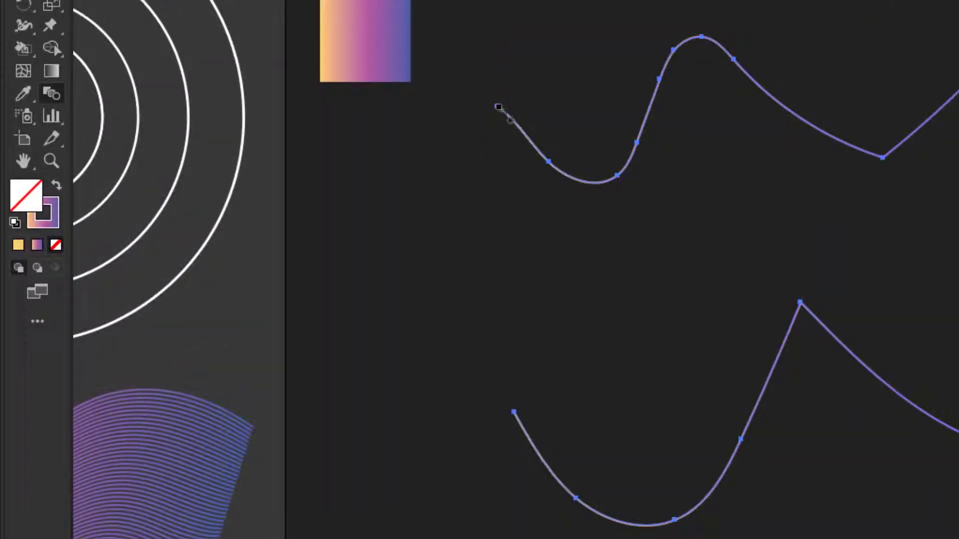
left_click(515, 415)
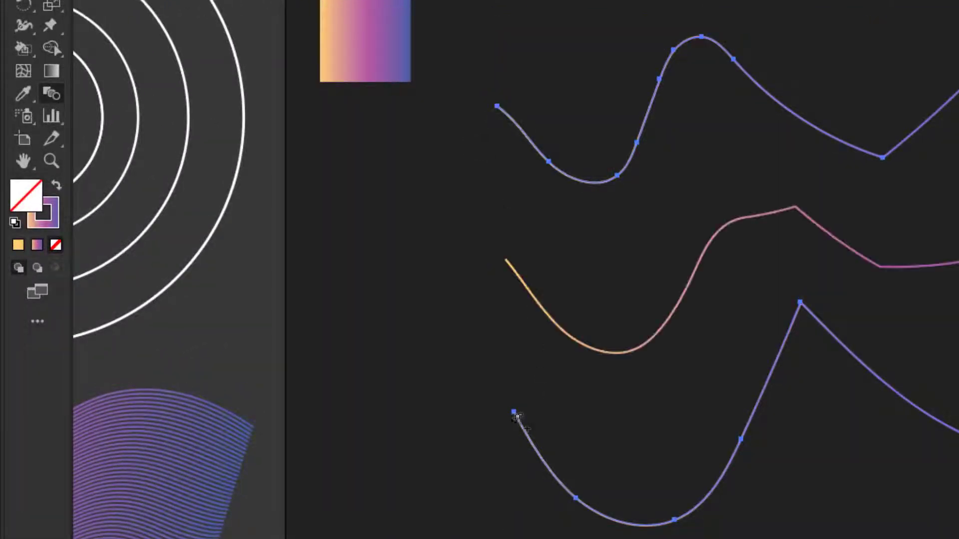
Open the blend options for the two peaked lines, turn on the preview and set the spacing to Specified Steps.
key("v")
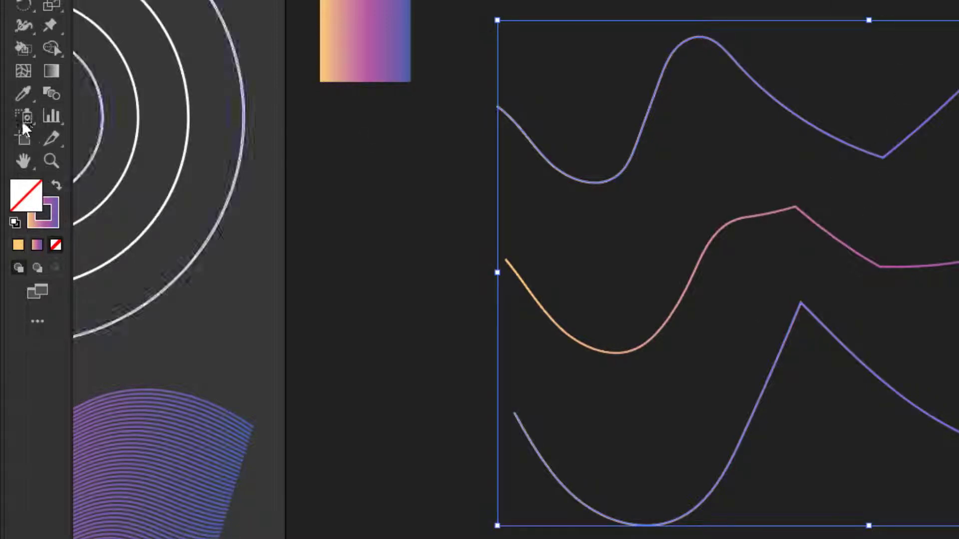
double_click(45, 96)
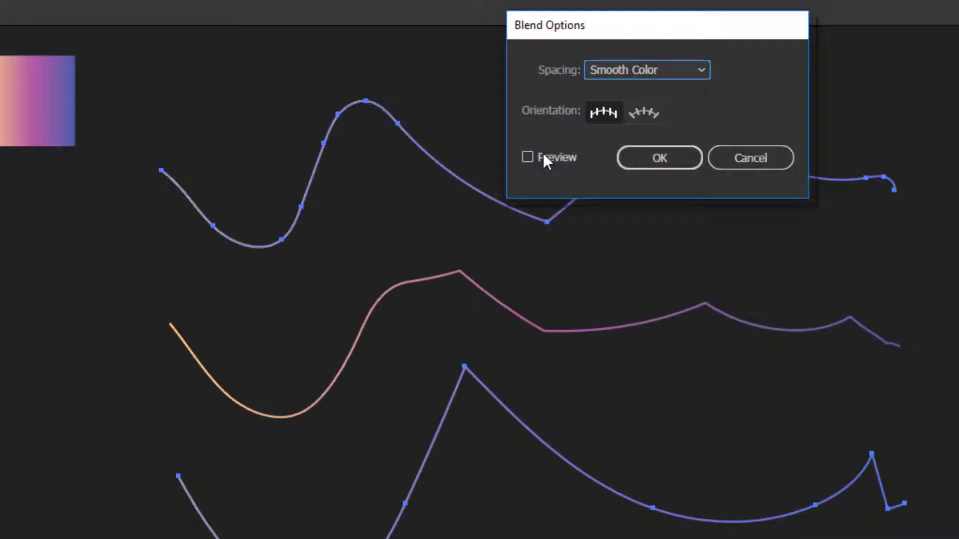
left_click(530, 157)
left_click(670, 72)
left_click(649, 112)
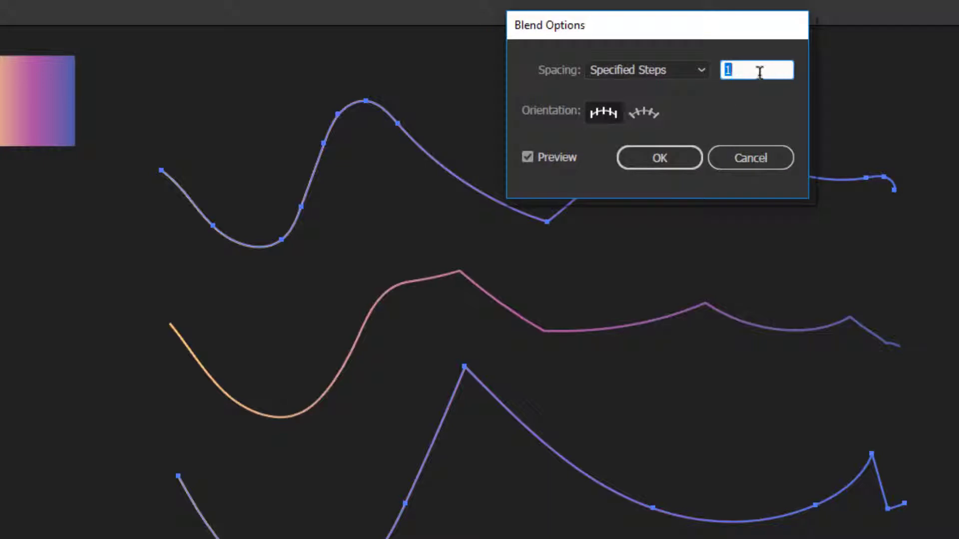
Set the number of blend steps between the peaked lines to 75, apply the options and deselect the blend.
key("Up")
key("Up")
key("Up")
key("Up")
key("Up")
key("Up")
key("Up")
key("Up")
key("Up")
key("Up")
key("Up")
key("Up")
key("Up")
key("Up")
key("Up")
key("Up")
key("Up")
key("Up")
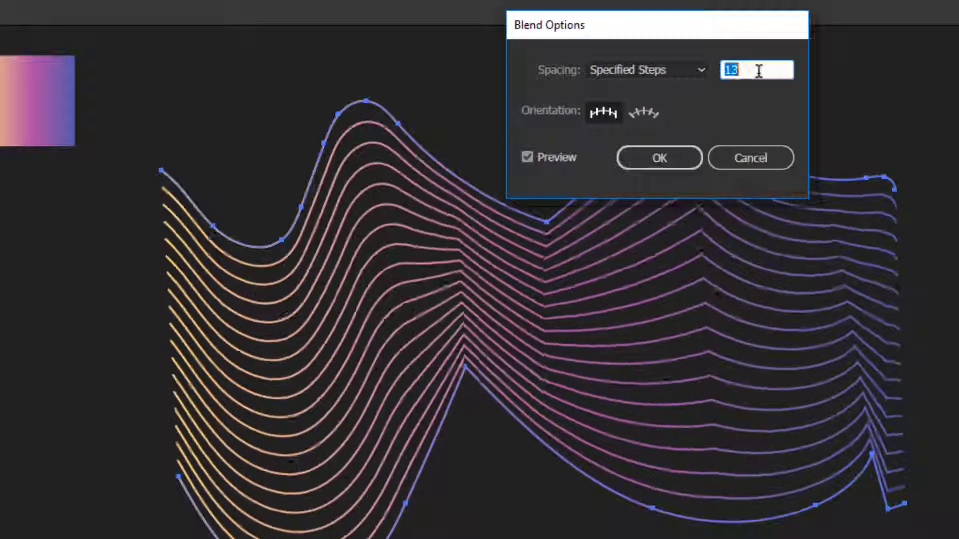
key("Up")
key("Up")
key("Up")
key("Up")
key("Up")
key("Up")
key("Up")
key("Up")
key("Up")
key("Up")
key("Up")
key("Up")
key("Up")
key("Up")
key("Up")
key("Up")
key("Up")
key("Up")
key("Up")
key("Up")
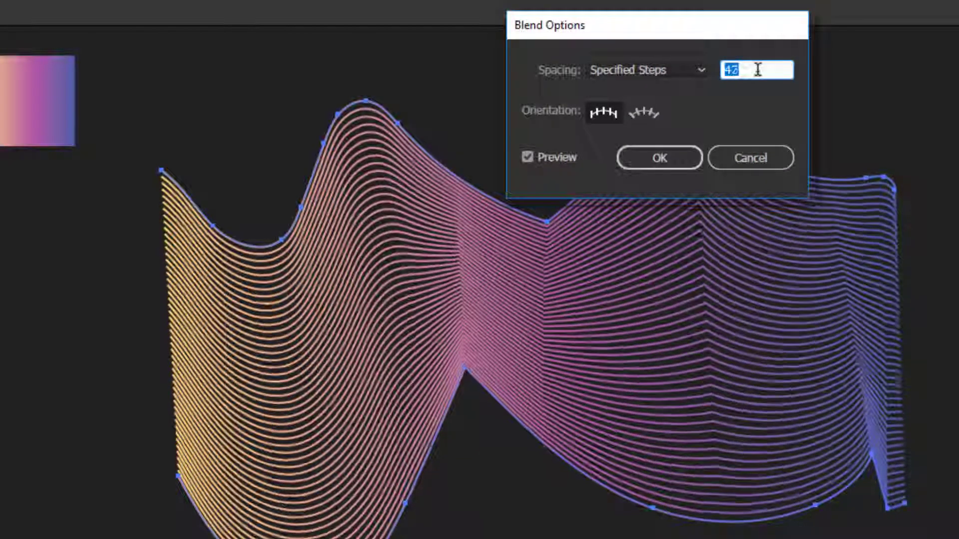
key("Up")
key("Up")
key("Up")
key("Up")
key("Up")
key("Up")
key("Up")
key("Up")
key("Up")
key("Up")
left_click_drag(735, 33, 958, 0)
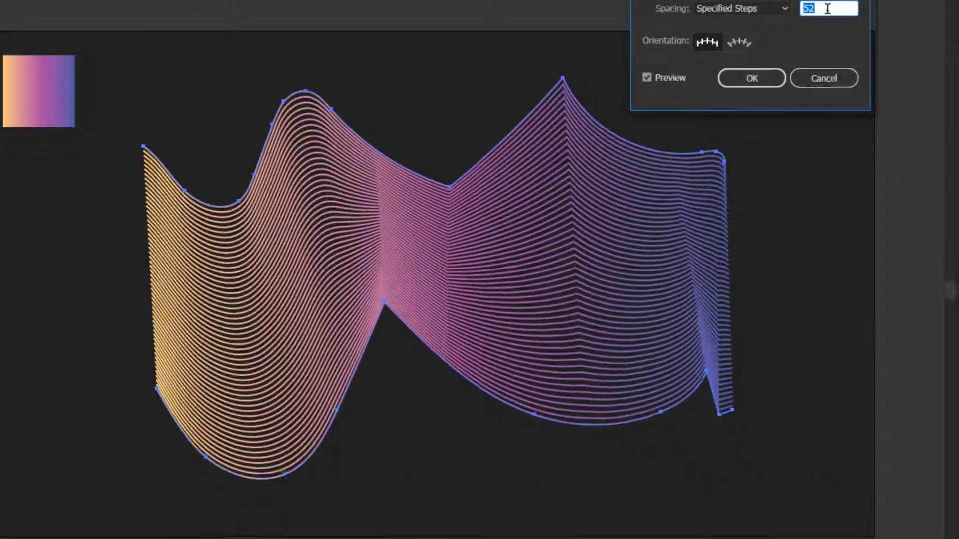
key("Up")
key("Up")
key("Up")
key("Up")
key("Up")
key("Up")
key("Up")
key("Up")
key("Up")
key("Up")
key("Up")
key("Up")
key("Up")
key("Up")
key("Up")
key("Up")
key("Up")
key("Up")
key("Up")
key("Up")
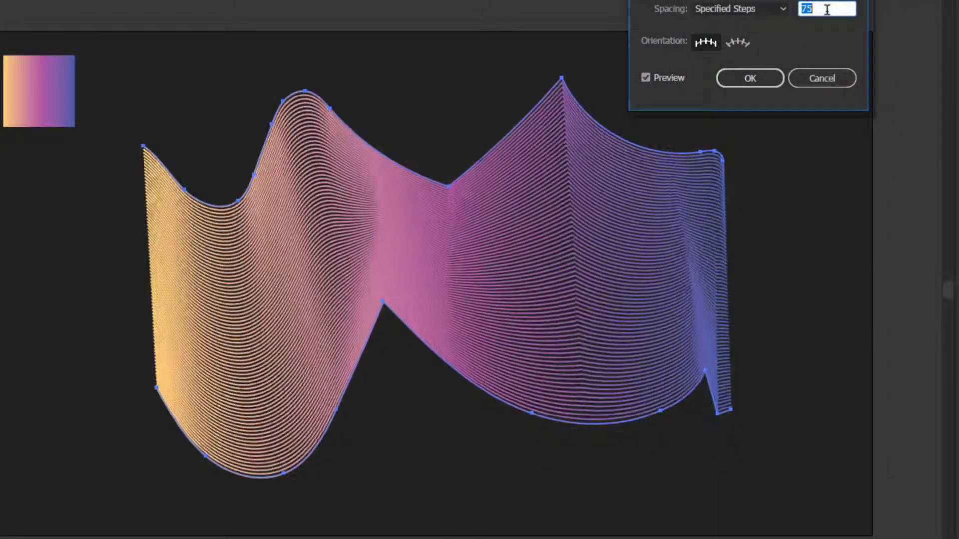
left_click(750, 77)
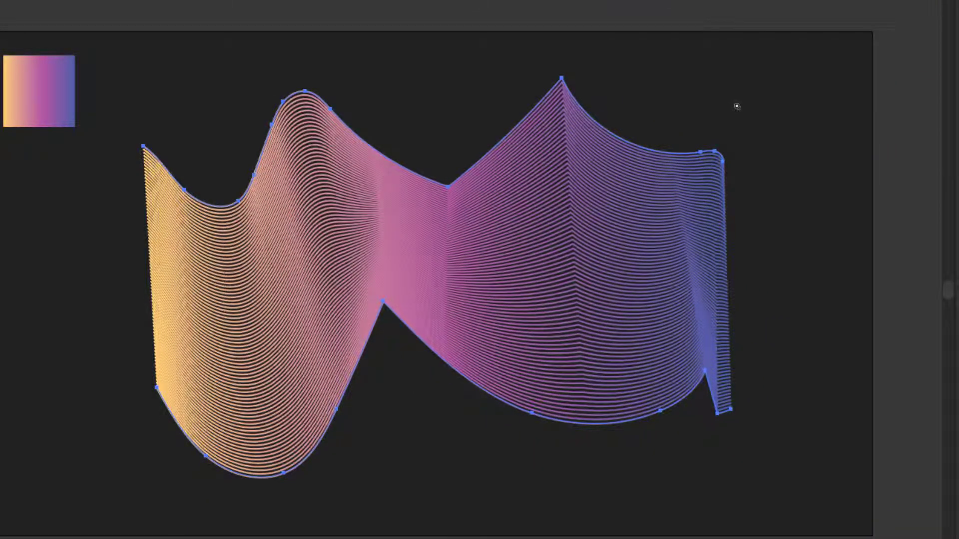
left_click(739, 107)
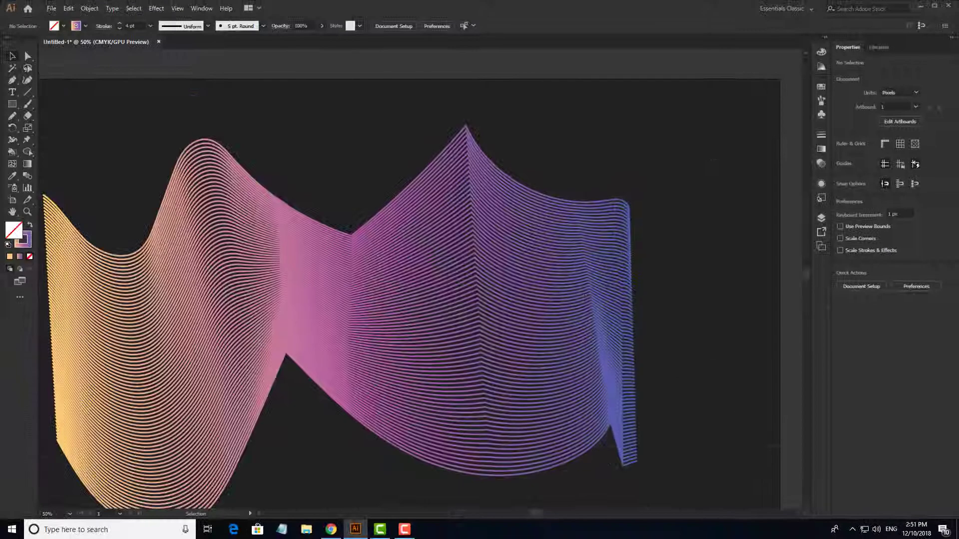
Delete the peaked-line blend from the artboard.
left_click_drag(708, 157, 599, 300)
scroll(506, 339, "down", 1)
key("Delete")
scroll(505, 338, "down", 1)
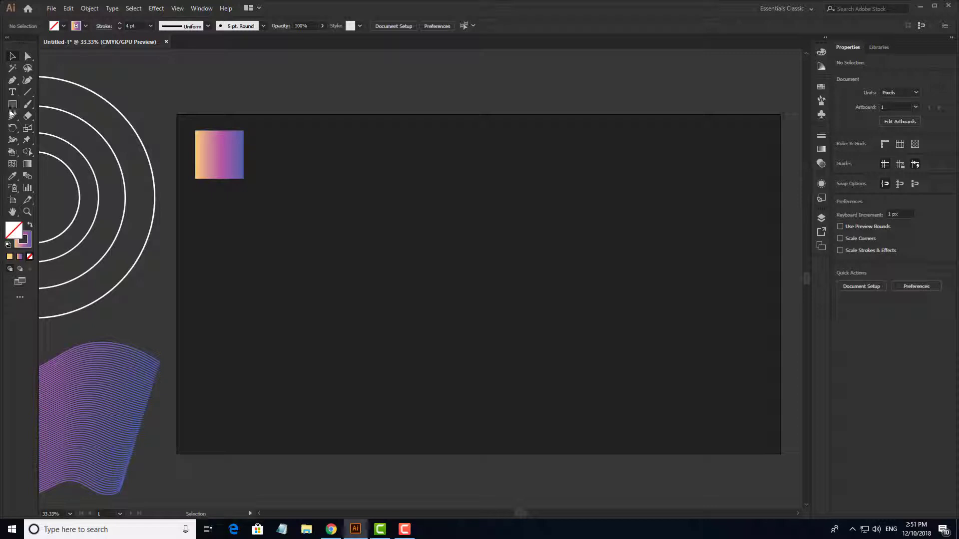
Draw two smooth wavy lines across the artboard with the Pencil tool, one in the upper part and one in the lower part.
key("n")
left_click_drag(306, 227, 732, 232)
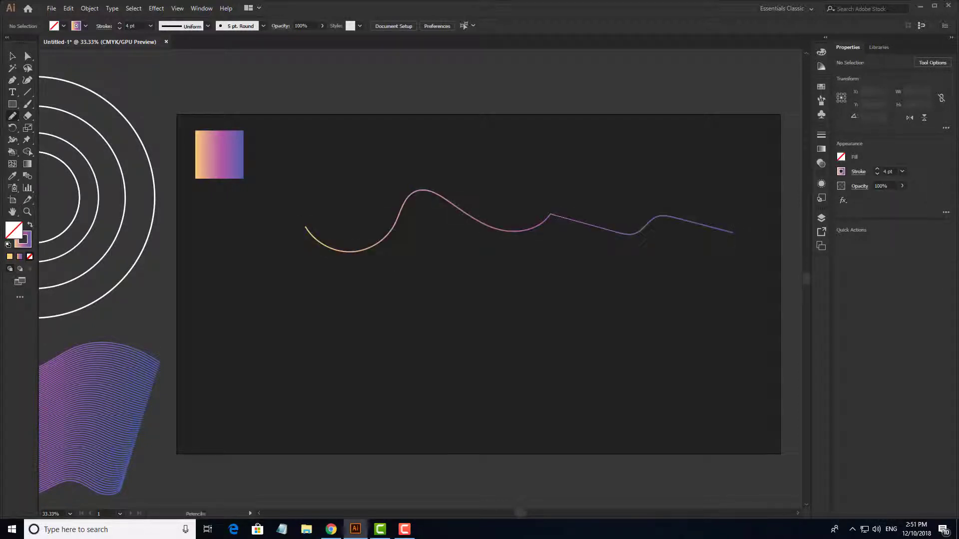
key("ctrl+z")
mouse_move(415, 209)
left_mouse_down()
mouse_move(563, 226)
mouse_move(706, 200)
left_mouse_up()
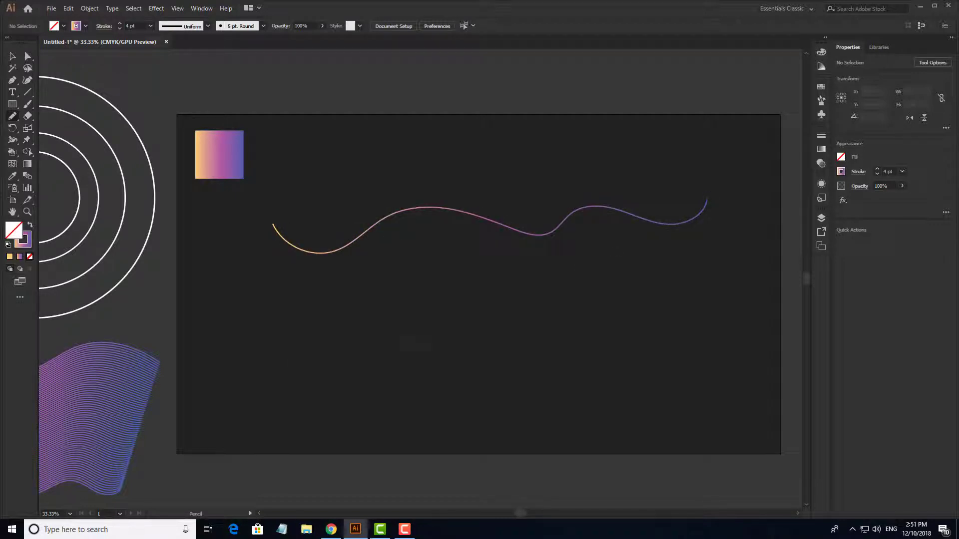
mouse_move(263, 363)
left_mouse_down()
mouse_move(619, 361)
mouse_move(722, 342)
left_mouse_up()
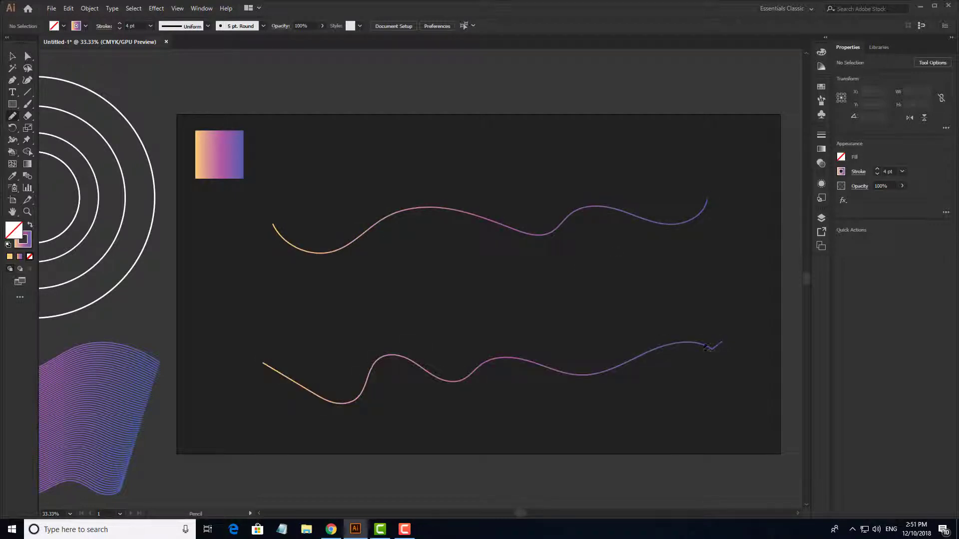
Select both new wavy lines and blend them between their left ends.
key("v")
left_click_drag(624, 180, 488, 430)
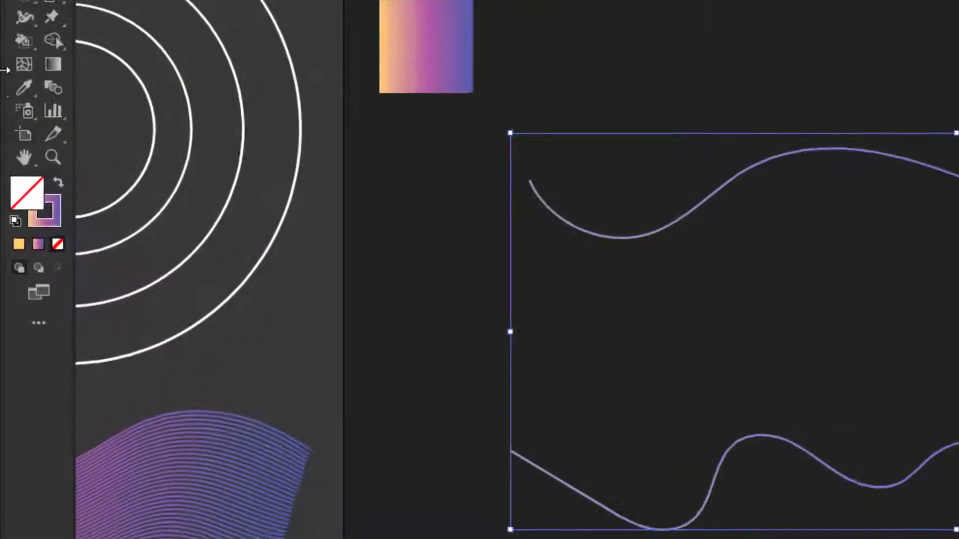
left_click(55, 84)
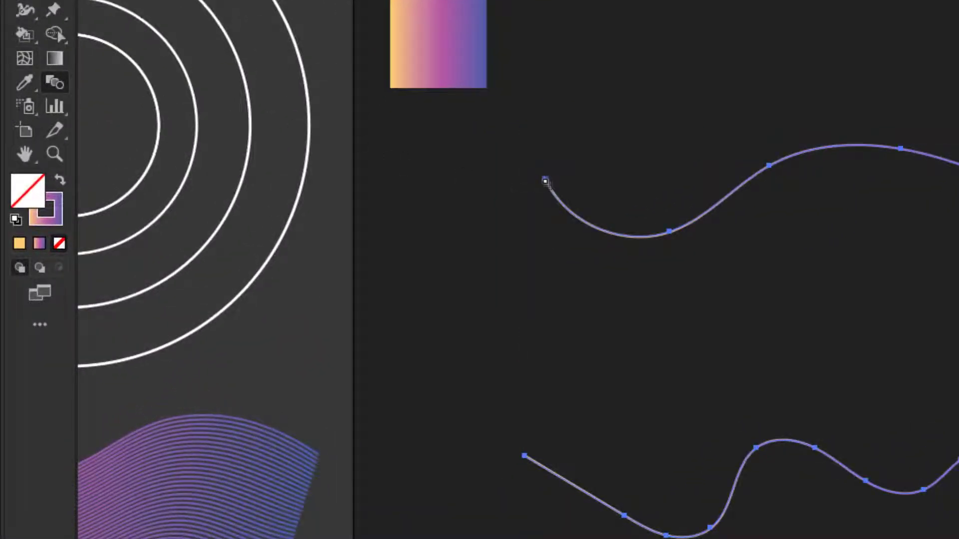
left_click(547, 180)
left_click(524, 457)
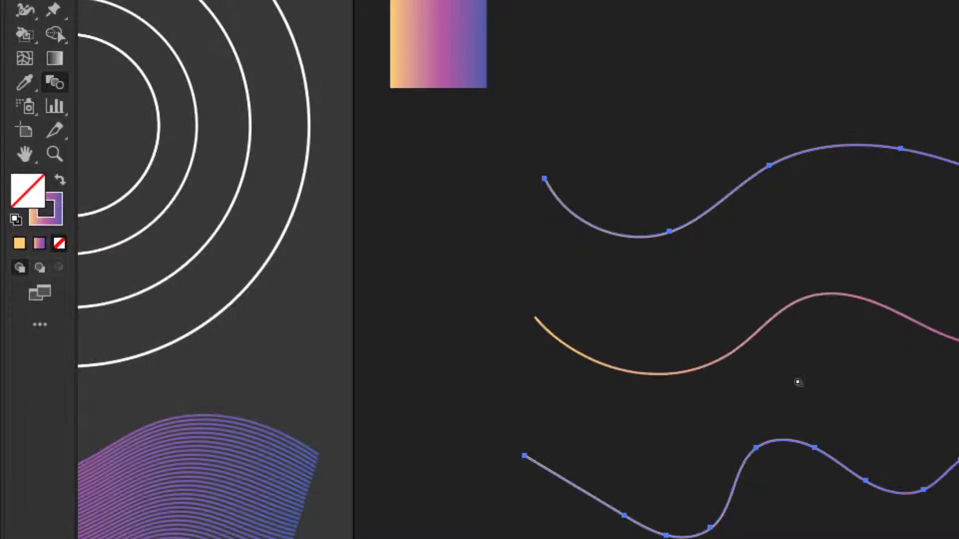
Open the blend options for the new wavy lines, turn on the preview and set the spacing to Specified Steps.
key("v")
left_click_drag(777, 50, 879, 270)
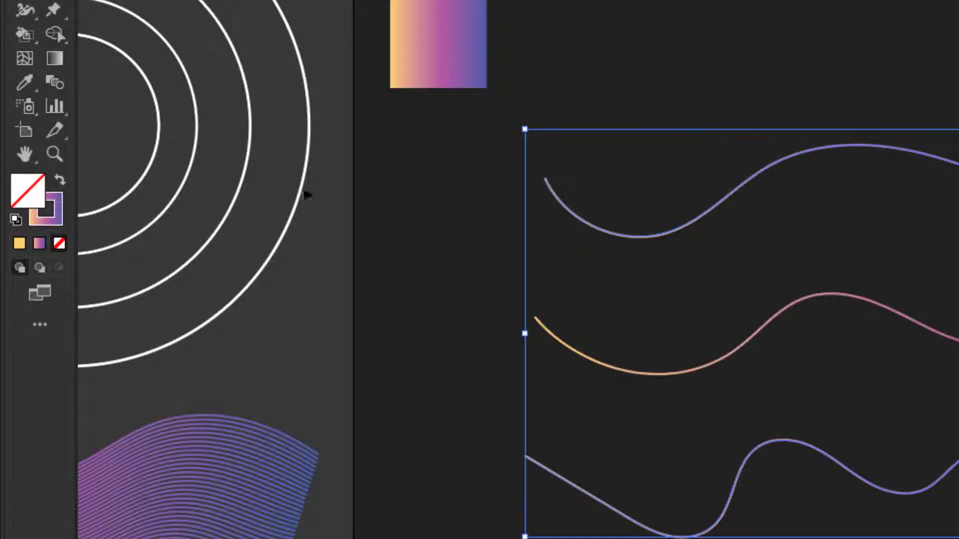
double_click(58, 81)
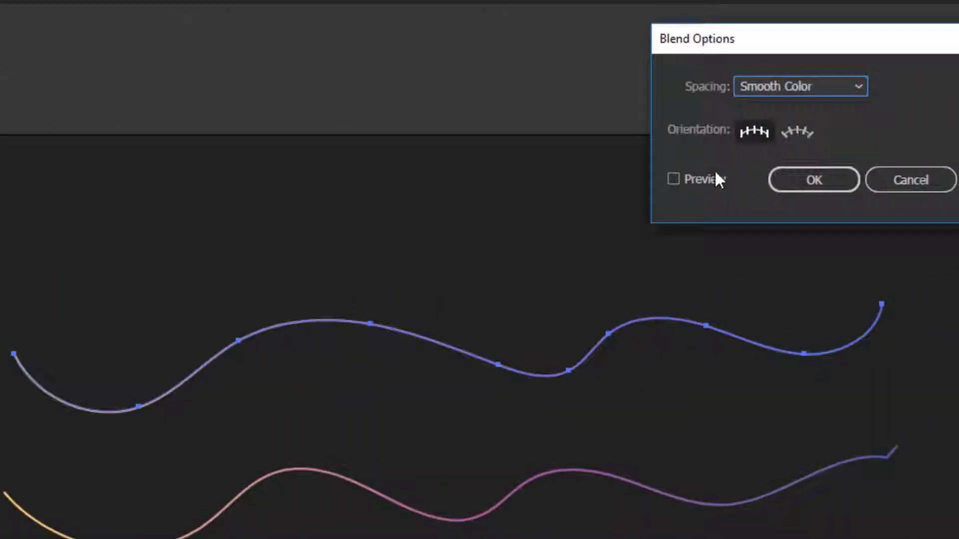
left_click(717, 179)
left_click(813, 87)
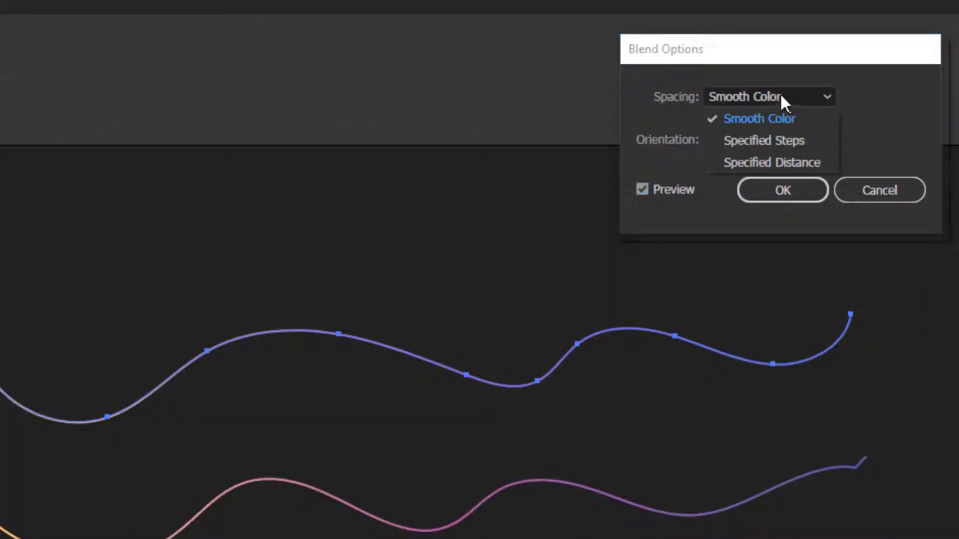
left_click(829, 129)
Set the number of blend steps to 58, apply the options and deselect the blend.
scroll(876, 95, "up", 20)
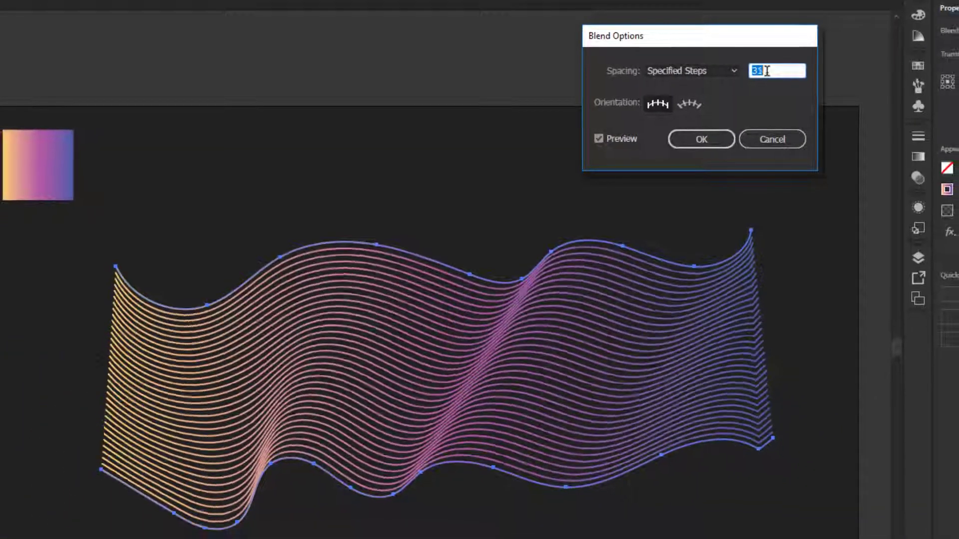
scroll(767, 71, "up", 18)
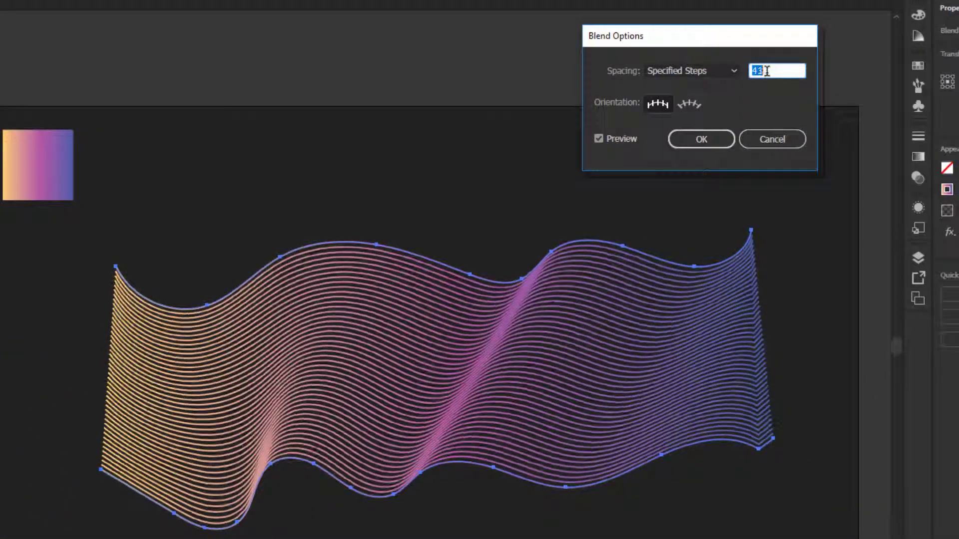
scroll(767, 73, "up", 11)
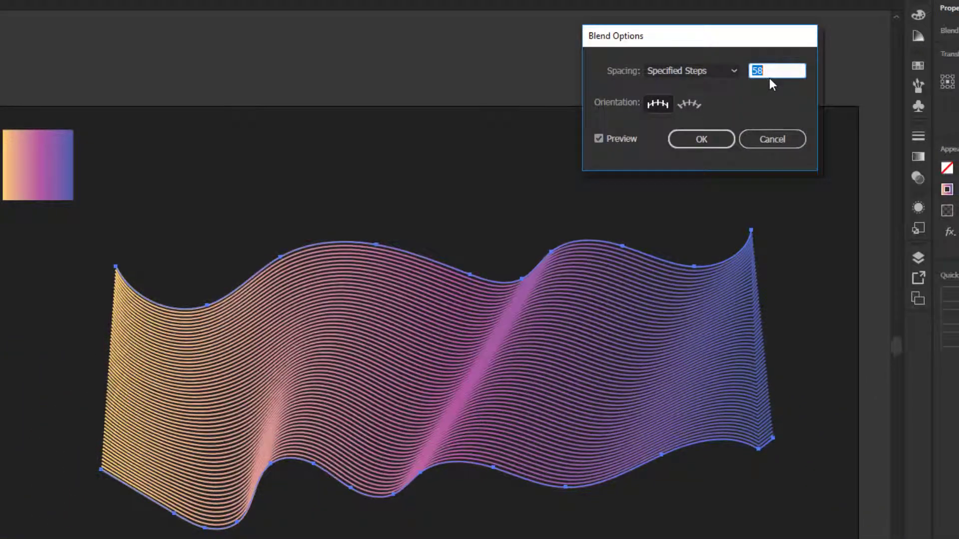
left_click(711, 140)
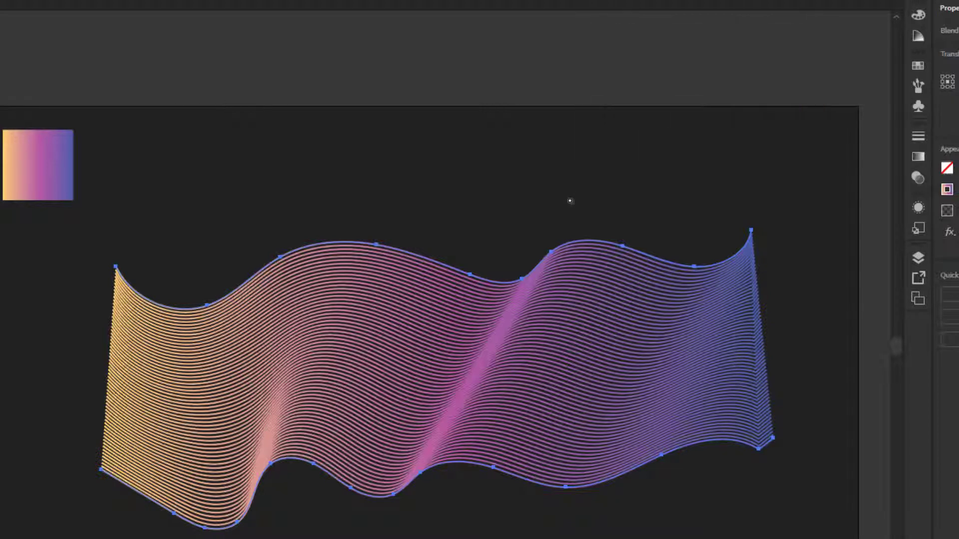
key("v")
left_click(578, 203)
Move the new wave blend off the artboard to below the earlier wave blend.
scroll(554, 370, "up", 2)
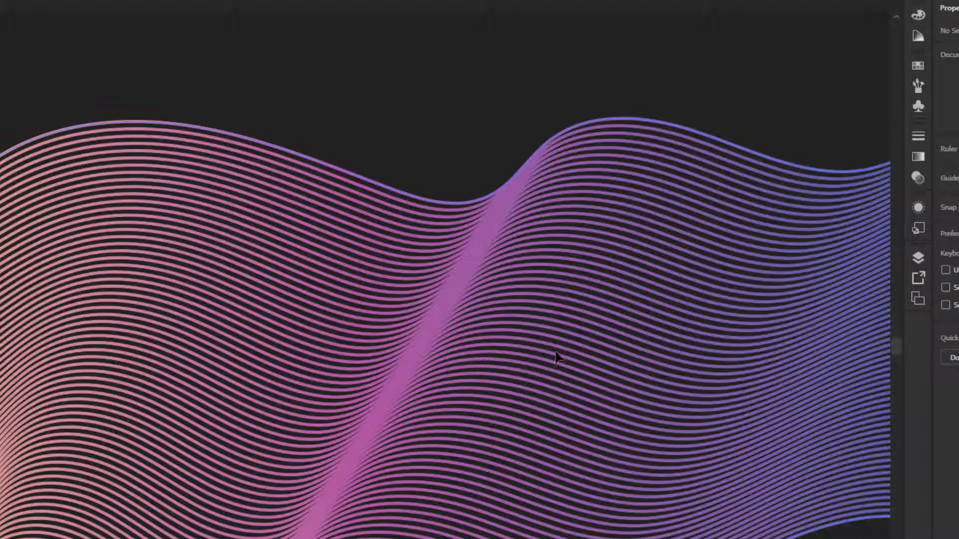
scroll(556, 357, "down", 3)
scroll(496, 347, "up", 6)
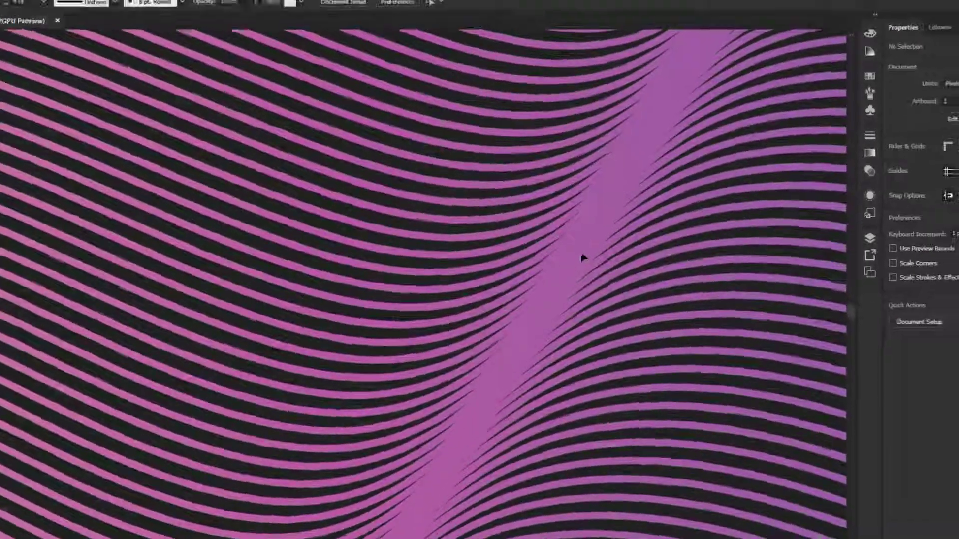
scroll(578, 280, "down", 5)
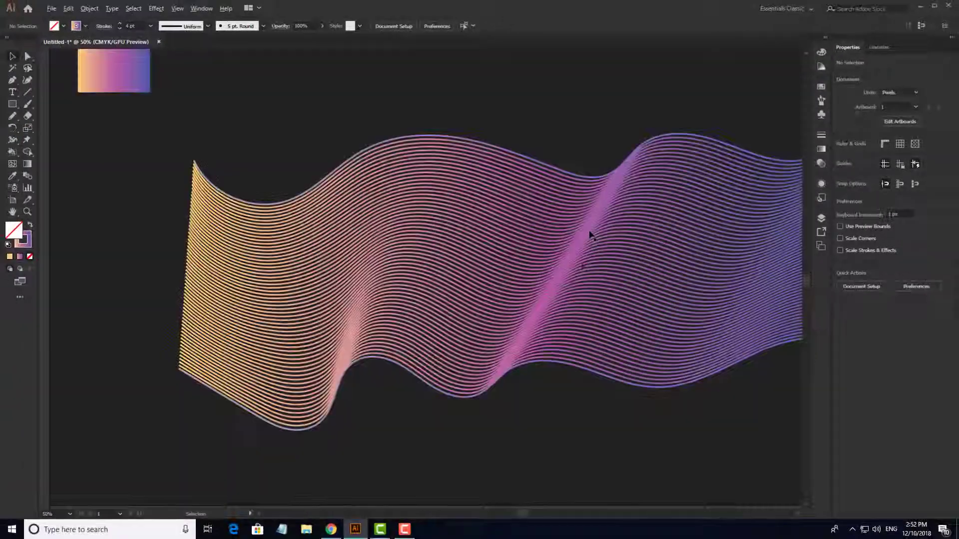
key("space")
scroll(514, 221, "down", 3)
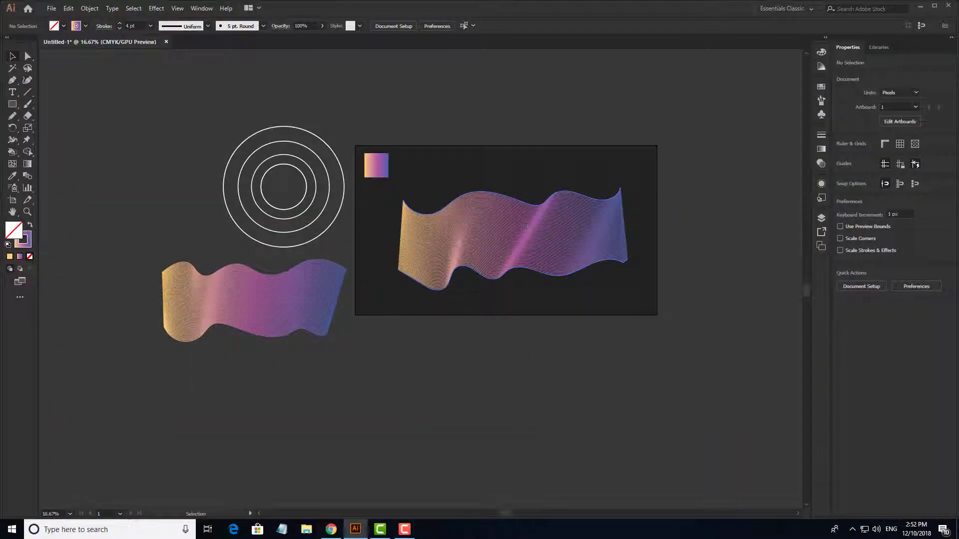
left_click_drag(548, 217, 485, 262)
scroll(359, 352, "up", 1)
key("space")
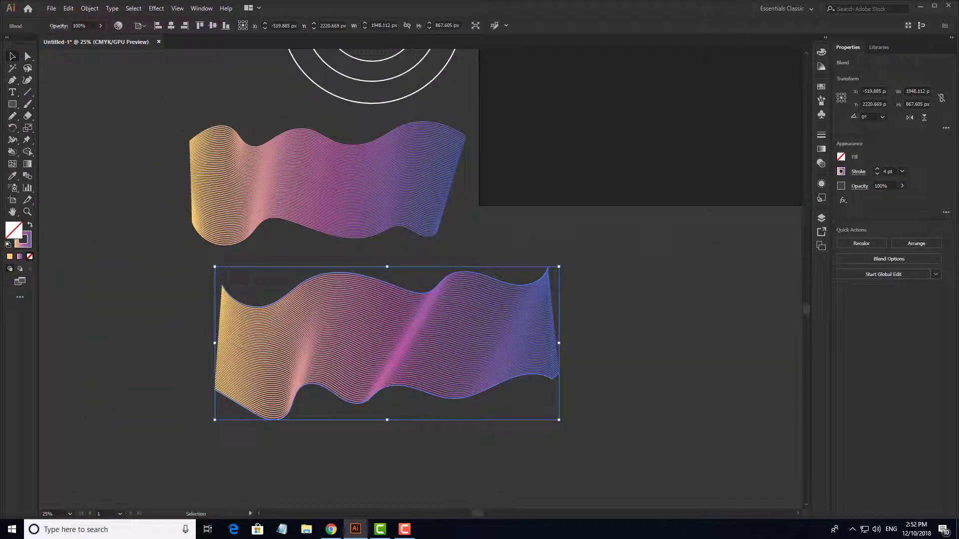
Apply the blue gradient swatch to the stroke of the lower wave blend, leaving it with no fill.
left_click(821, 88)
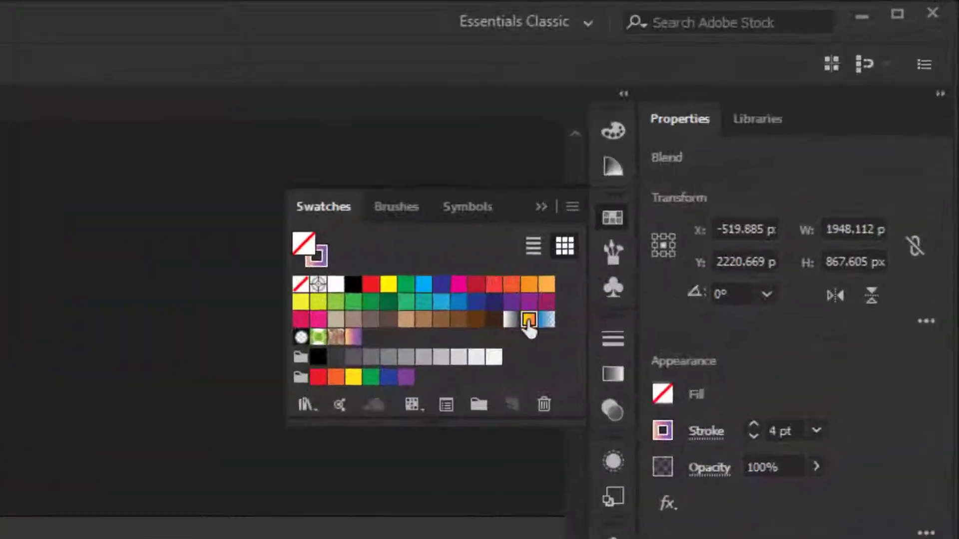
left_click(788, 127)
key("slash")
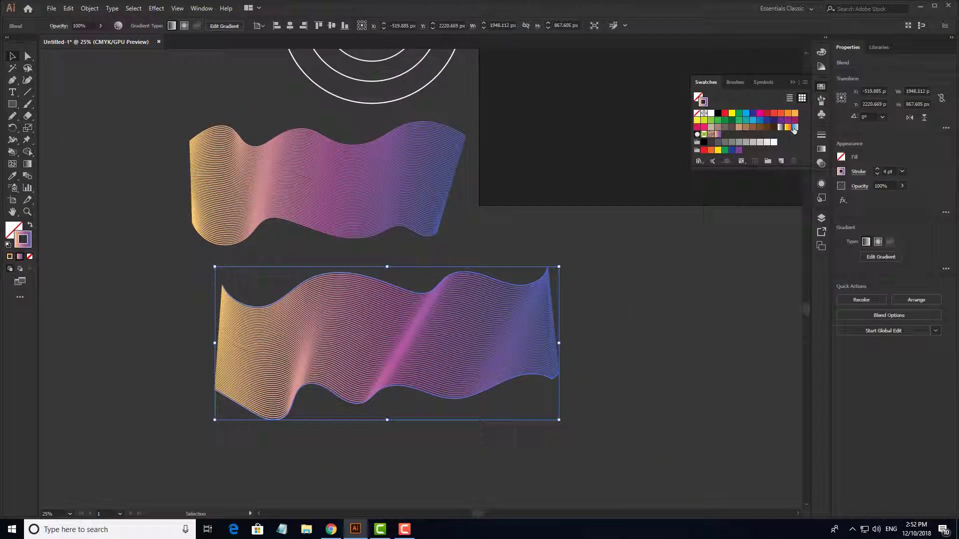
left_click(795, 128)
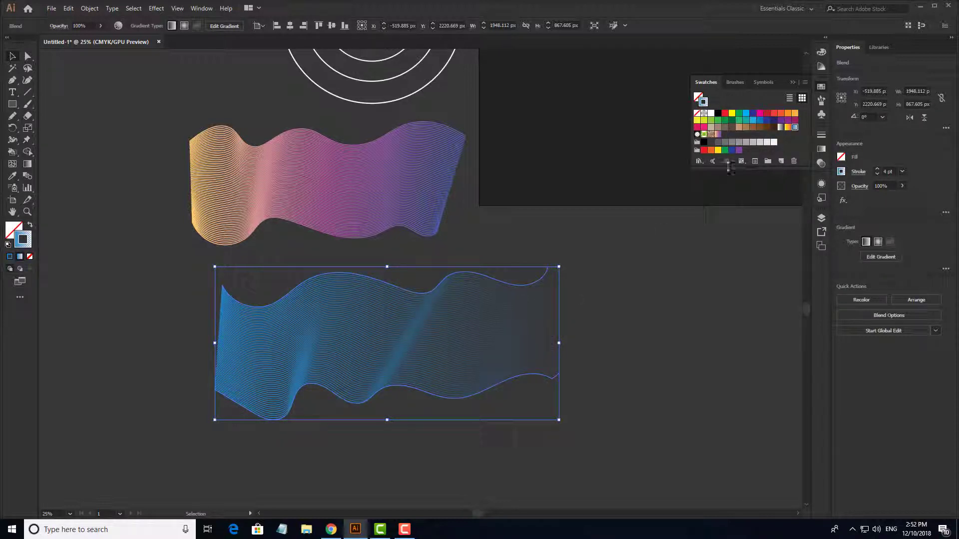
scroll(472, 375, "up", 3)
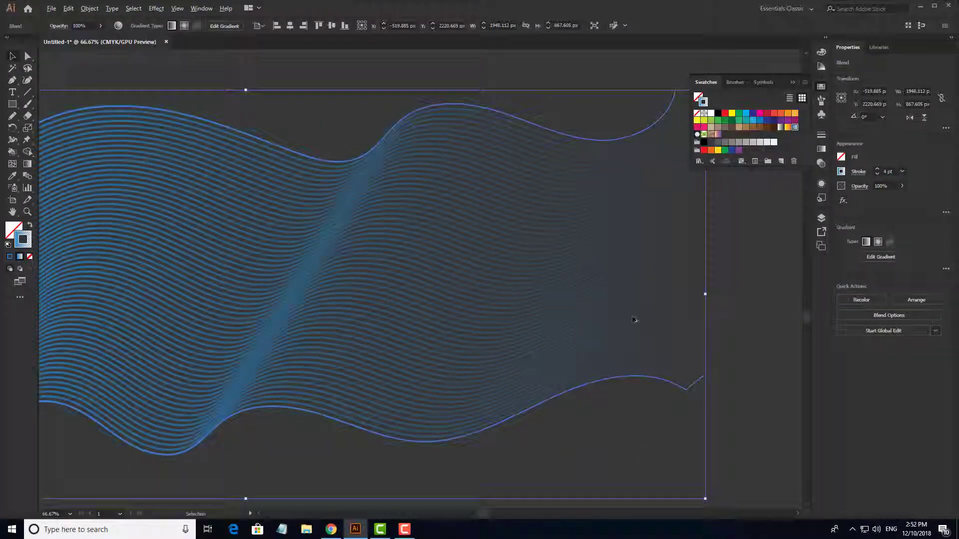
Apply the yellow-to-red gradient swatch to the stroke of the lower wave blend and deselect it.
scroll(633, 320, "down", 2)
left_click(788, 128)
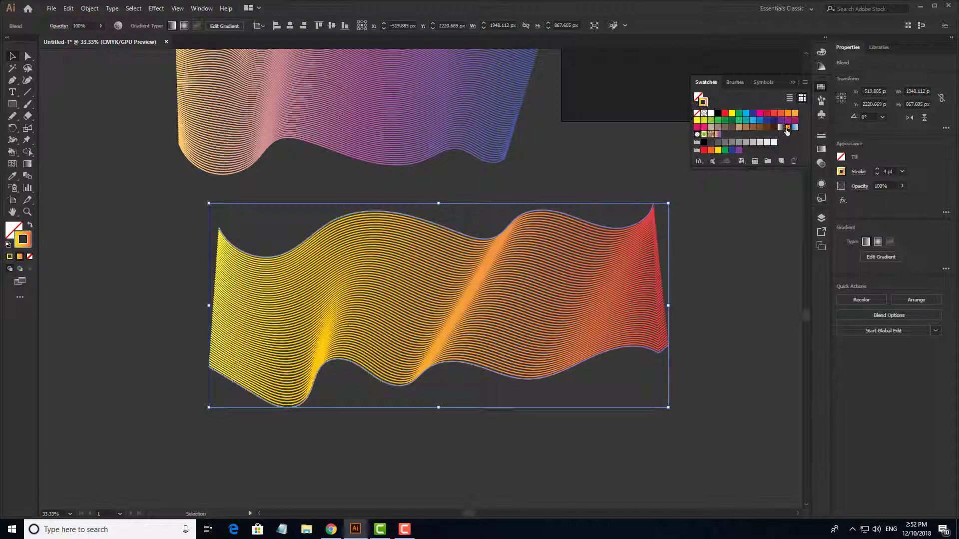
left_click(706, 254)
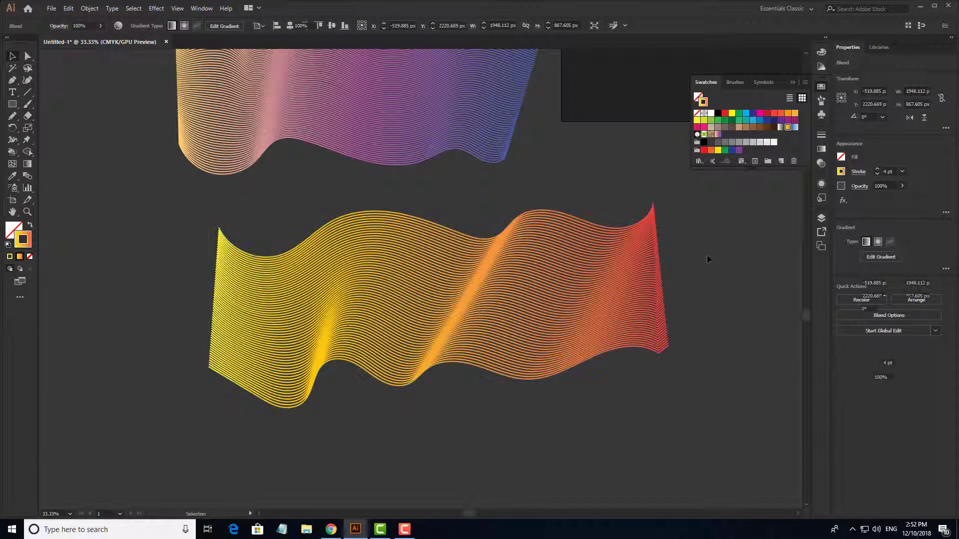
Copy the upper wave blend's orange-to-purple-to-blue gradient stroke onto the lower wave blend with the Eyedropper tool, and deselect it.
scroll(706, 253, "down", 2)
left_click_drag(706, 253, 565, 337)
scroll(544, 325, "up", 1)
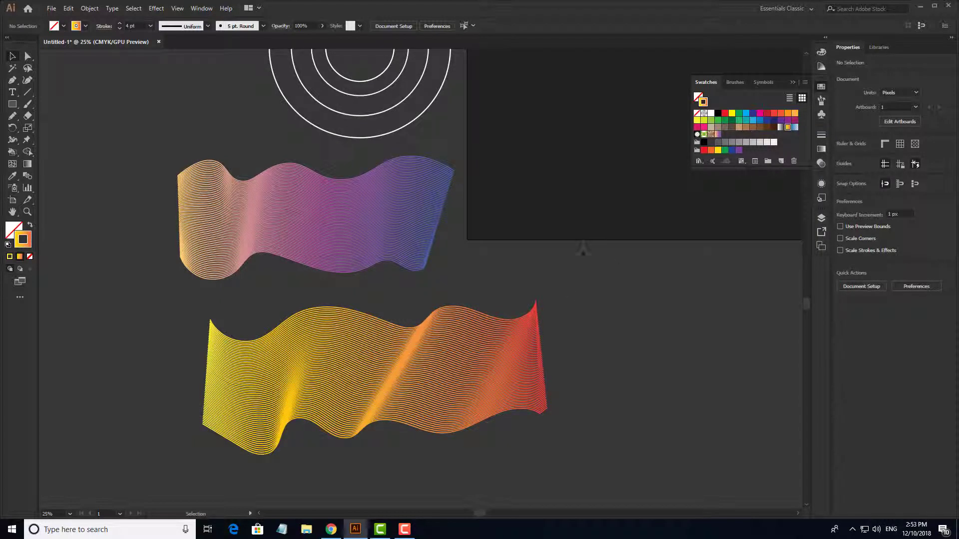
scroll(394, 257, "up", 3)
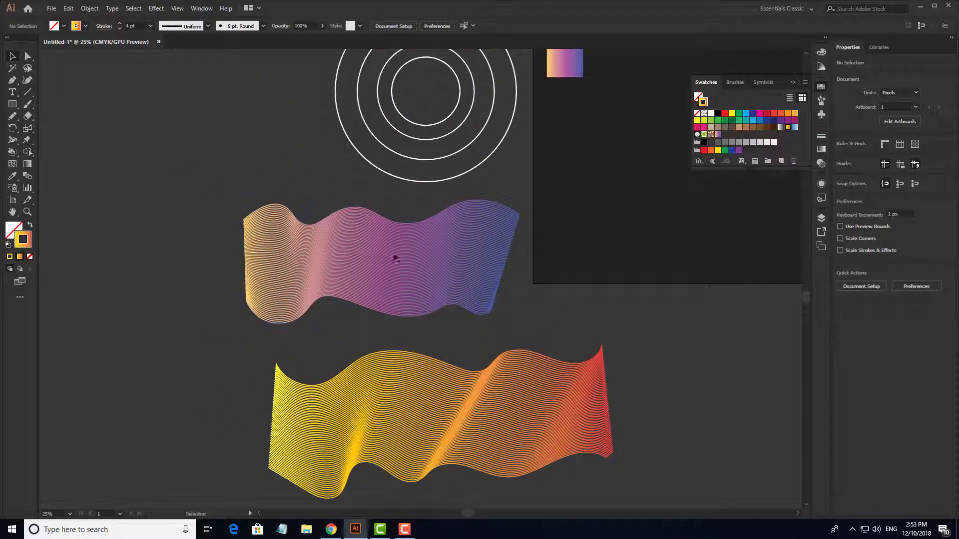
scroll(342, 246, "up", 2)
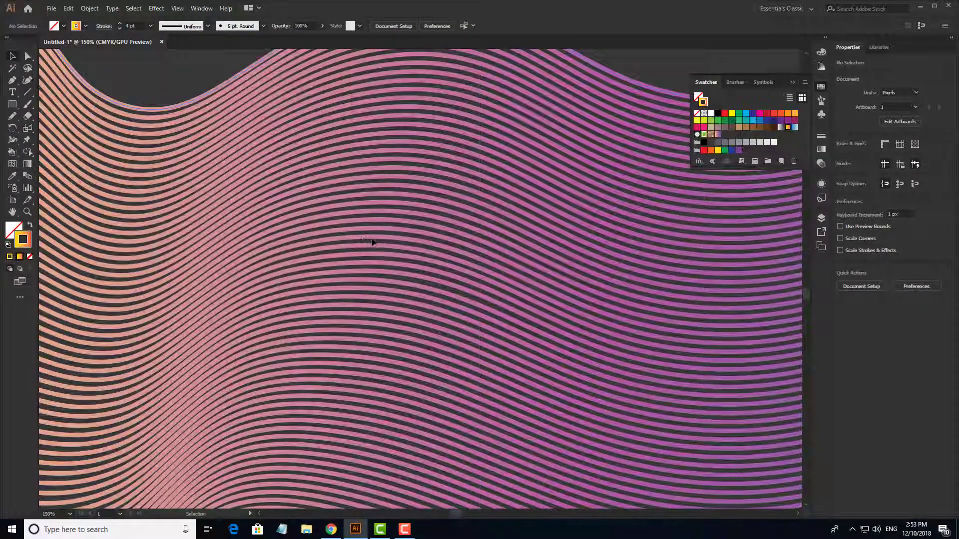
scroll(373, 242, "down", 5)
left_click_drag(474, 268, 253, 256)
left_click(467, 380)
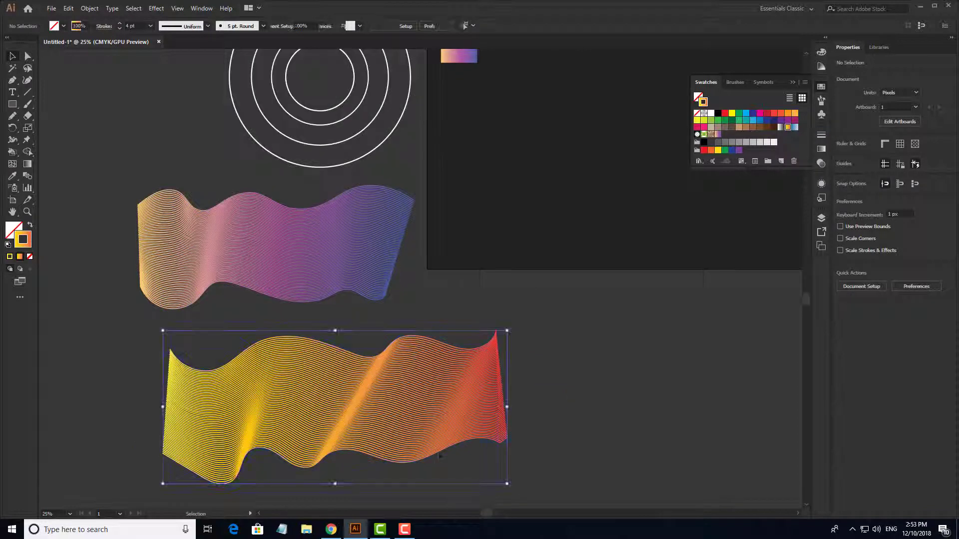
key("i")
left_click(391, 217)
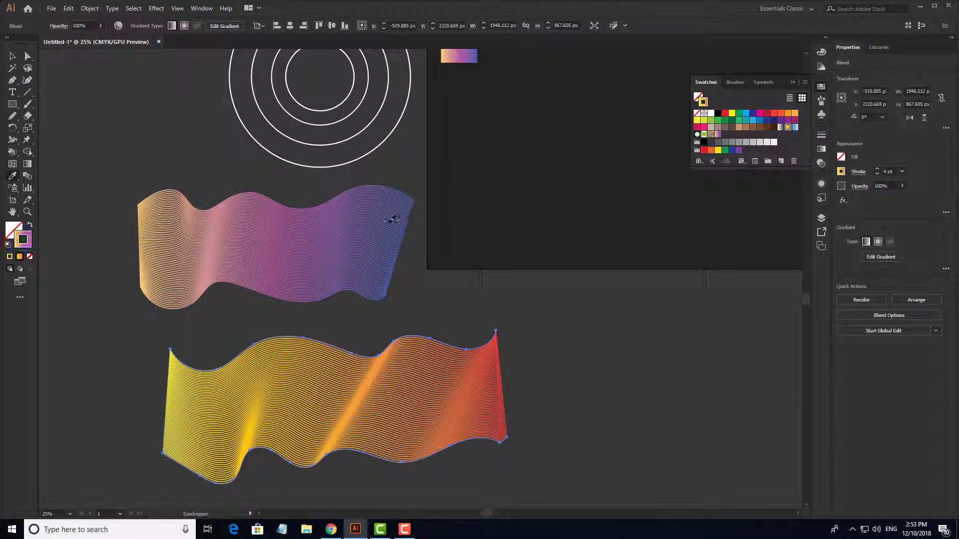
key("v")
left_click(522, 239)
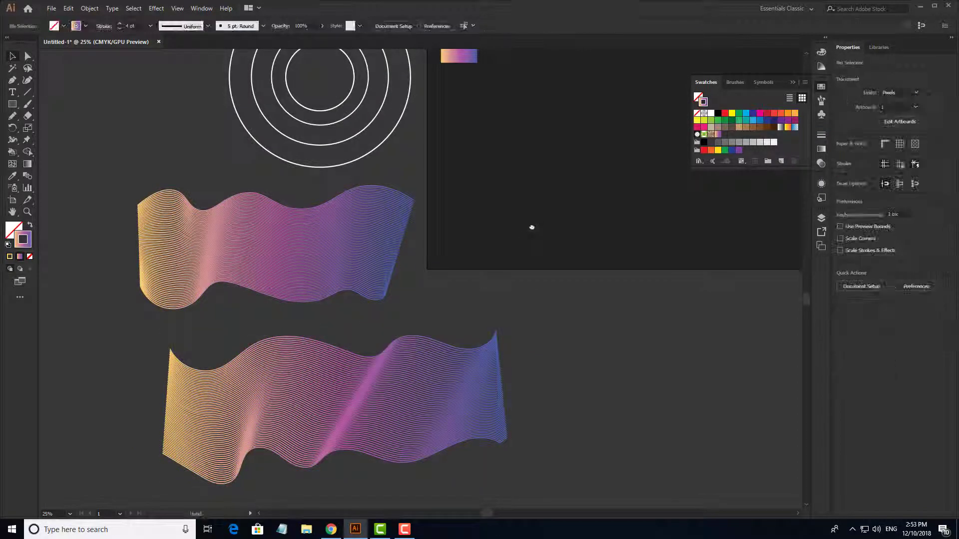
left_click_drag(531, 229, 521, 298)
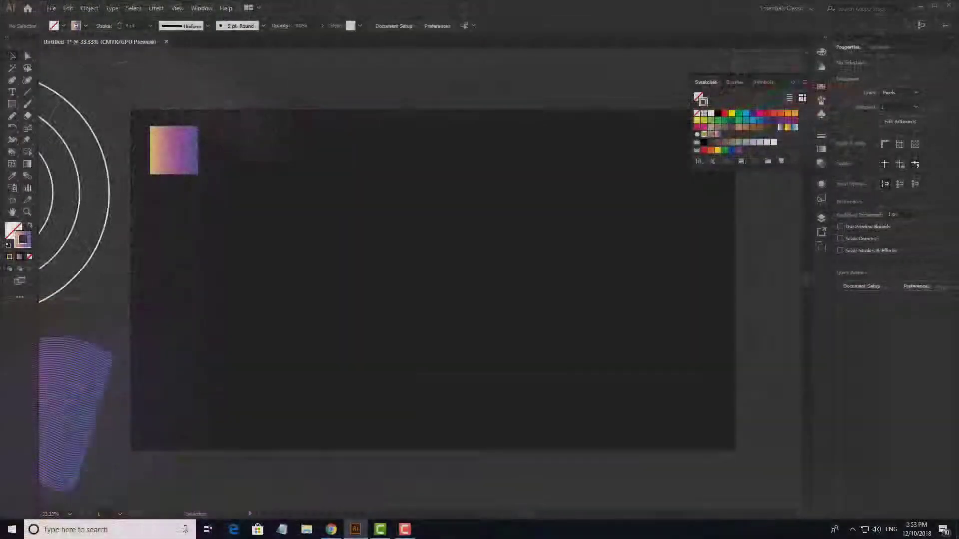
scroll(438, 296, "down", 1)
left_click_drag(484, 226, 465, 232)
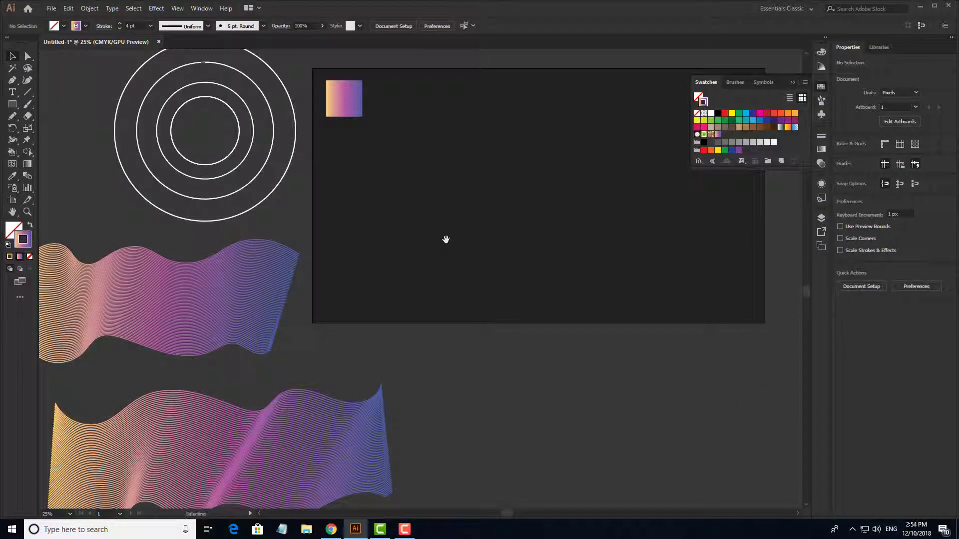
scroll(455, 238, "down", 1)
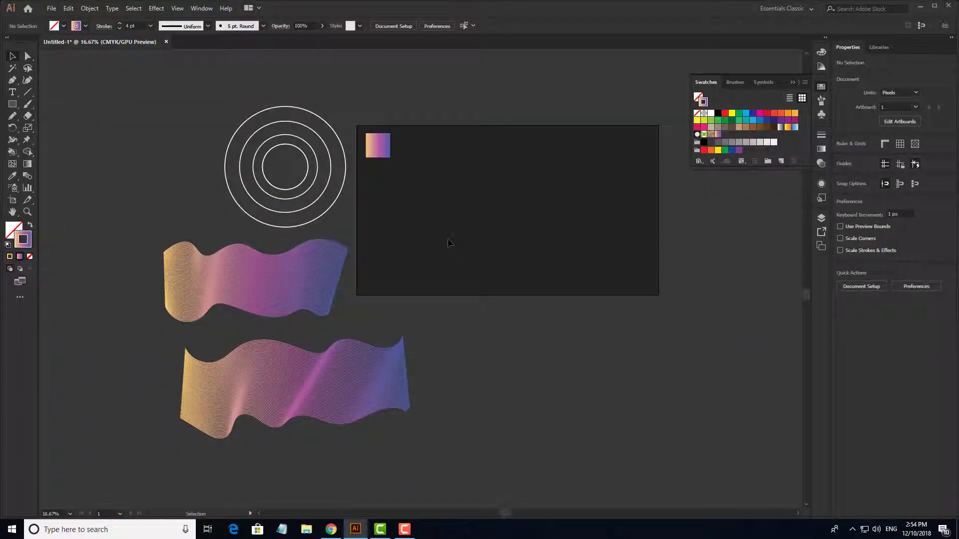